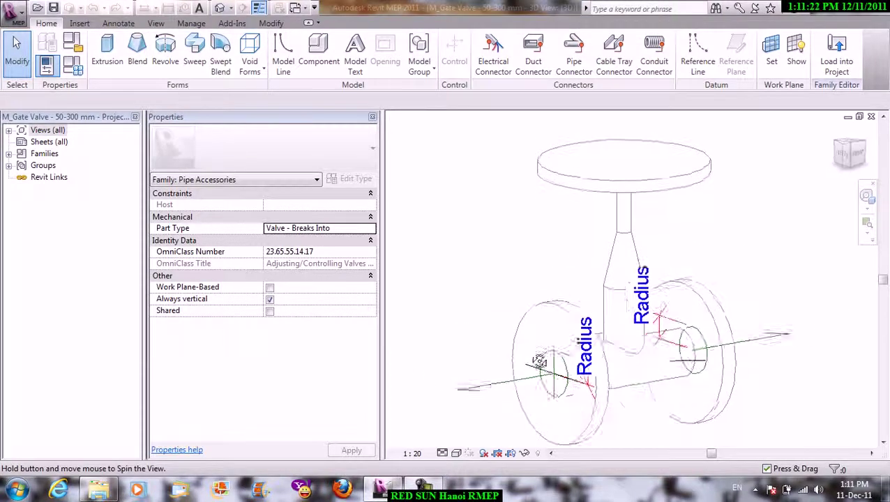
Inspect the valve's handwheel and stem sketches for their radii without changing them.
{"action": "middle_click_drag", "start_coordinate": [540, 362], "coordinate": [584, 284], "text": "shift"}
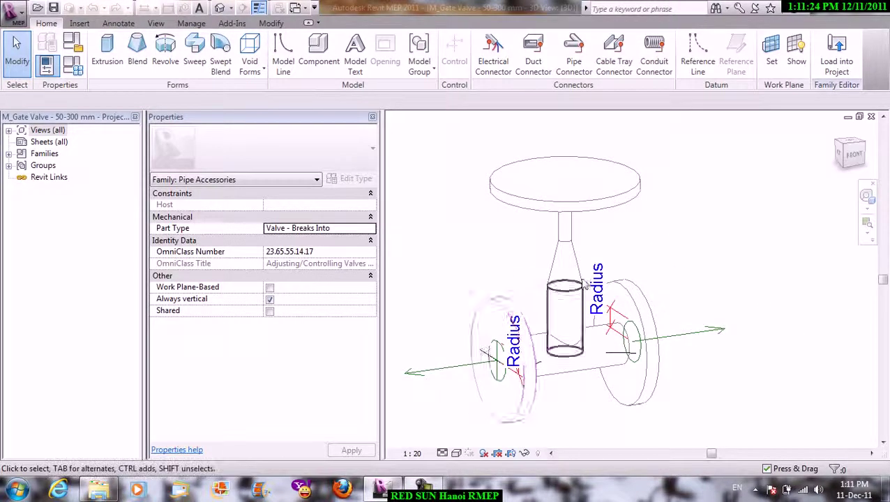
{"action": "left_click", "coordinate": [605, 197]}
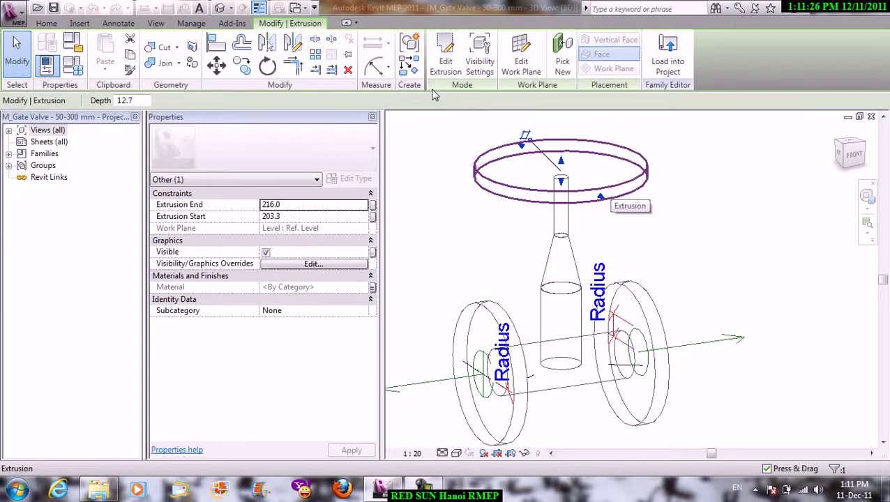
{"action": "left_click", "coordinate": [445, 50]}
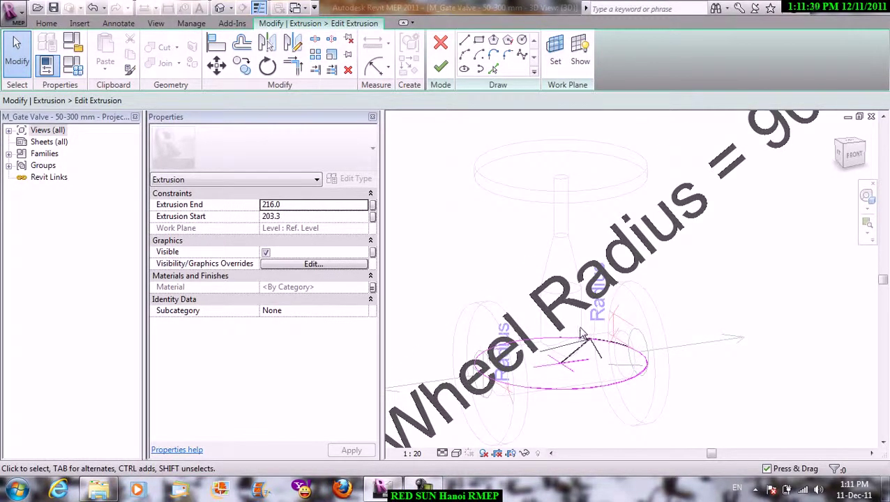
{"action": "left_click", "coordinate": [440, 66]}
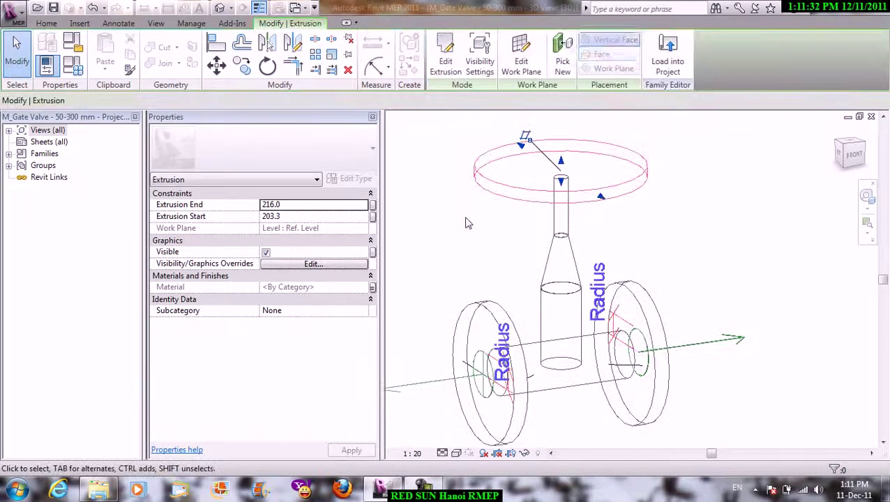
{"action": "left_click", "coordinate": [468, 223]}
{"action": "left_click", "coordinate": [566, 225]}
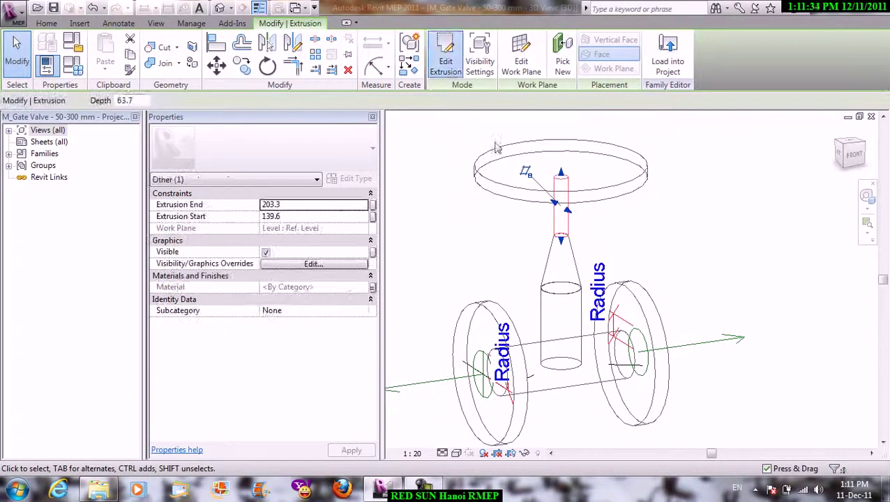
{"action": "double_click", "coordinate": [561, 224]}
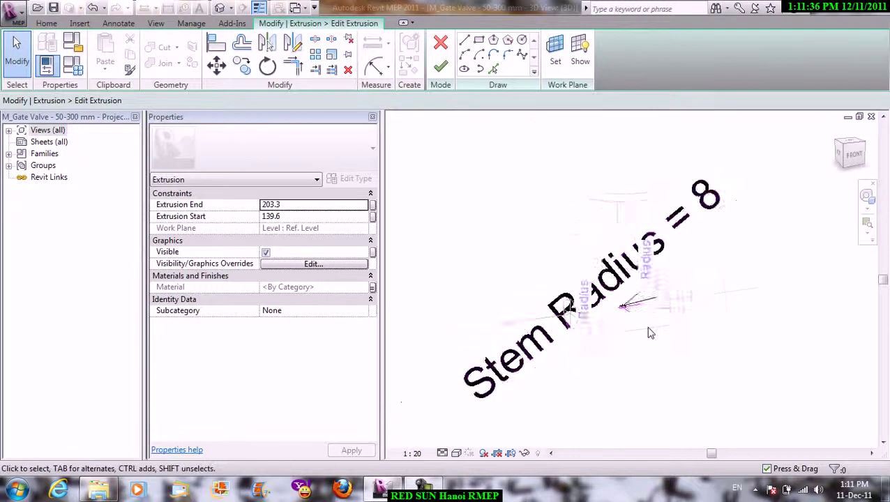
{"action": "scroll", "coordinate": [616, 312], "scroll_direction": "up", "scroll_amount": 2}
{"action": "scroll", "coordinate": [618, 300], "scroll_direction": "up", "scroll_amount": 2}
{"action": "scroll", "coordinate": [619, 280], "scroll_direction": "up", "scroll_amount": 1}
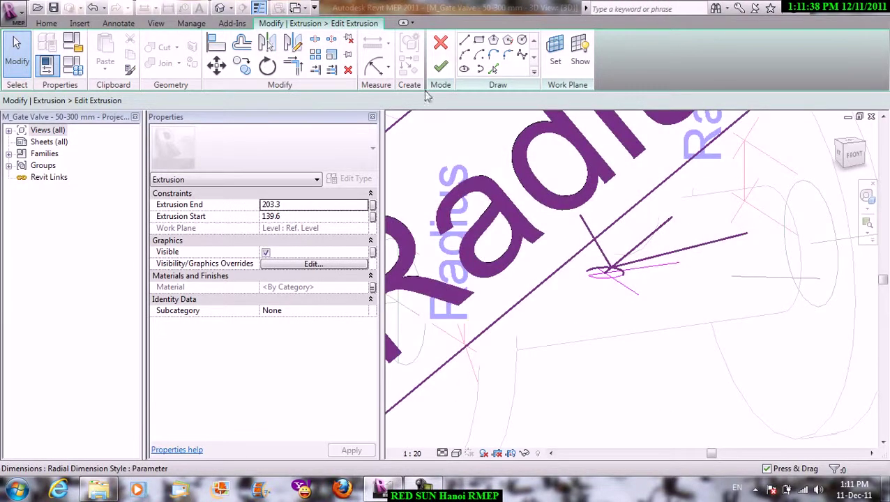
{"action": "left_click", "coordinate": [441, 67]}
{"action": "scroll", "coordinate": [632, 314], "scroll_direction": "down", "scroll_amount": 3}
{"action": "scroll", "coordinate": [638, 367], "scroll_direction": "down", "scroll_amount": 2}
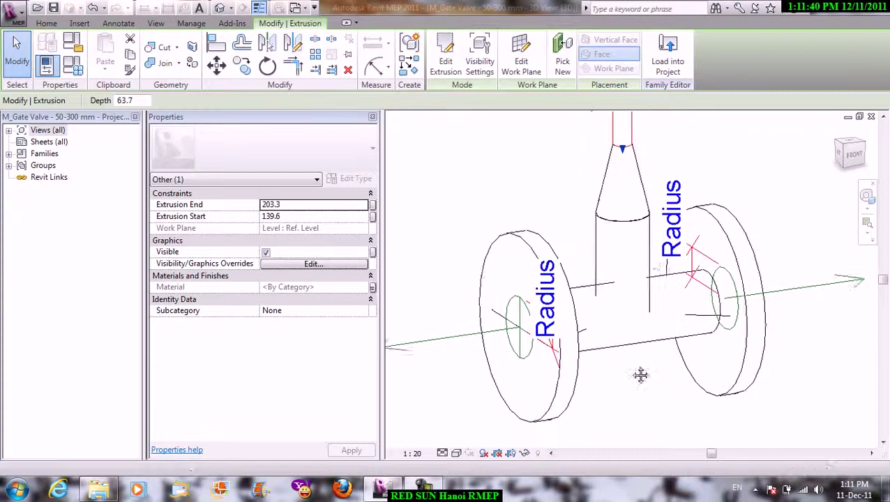
Inspect the valve neck and body cylinder sketch, finishing it unchanged.
{"action": "left_click", "coordinate": [632, 269]}
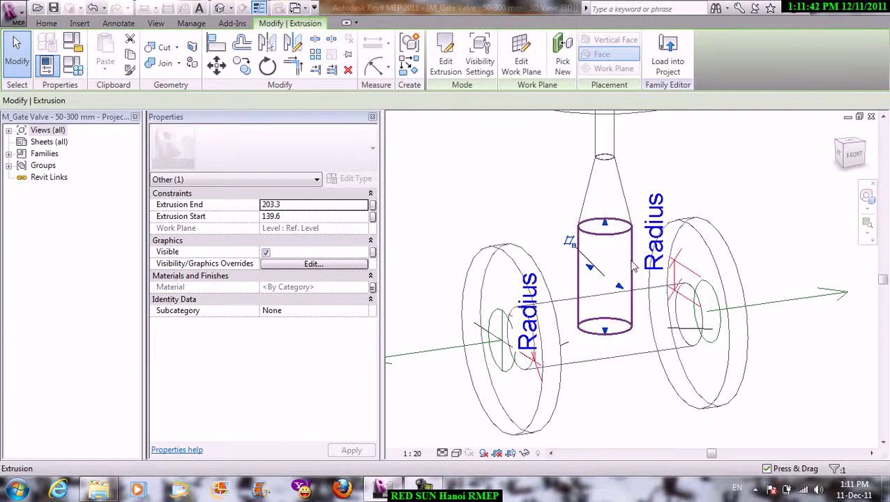
{"action": "left_click", "coordinate": [566, 299]}
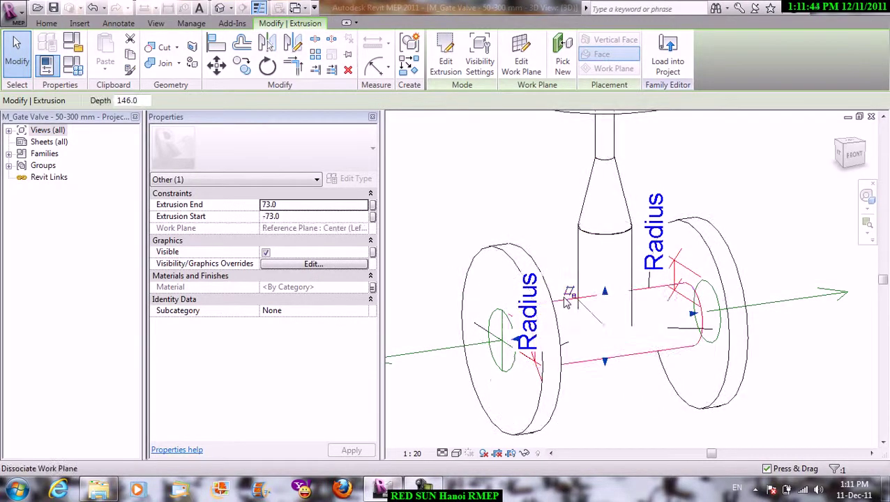
{"action": "left_click", "coordinate": [445, 54]}
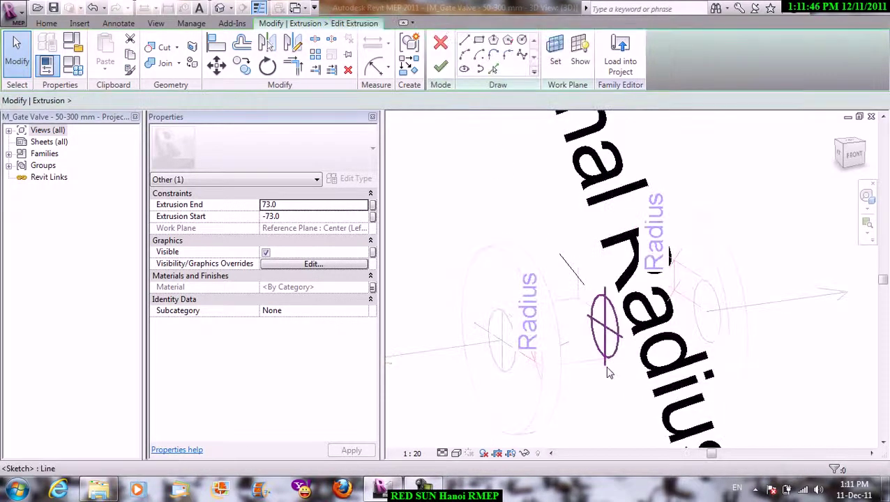
{"action": "key", "text": "Escape"}
{"action": "key", "text": "Escape"}
{"action": "middle_click_drag", "start_coordinate": [607, 373], "coordinate": [572, 328], "text": "shift"}
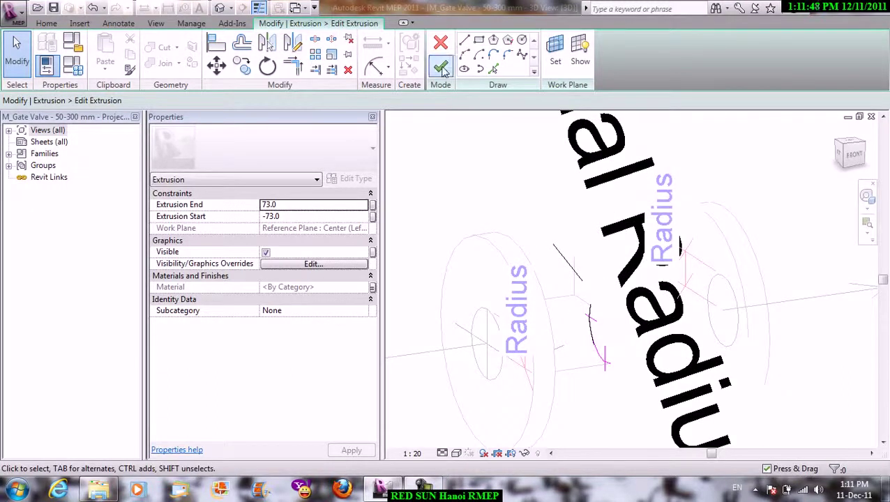
{"action": "left_click", "coordinate": [441, 68]}
{"action": "left_click", "coordinate": [504, 209]}
{"action": "middle_click_drag", "start_coordinate": [546, 230], "coordinate": [569, 194]}
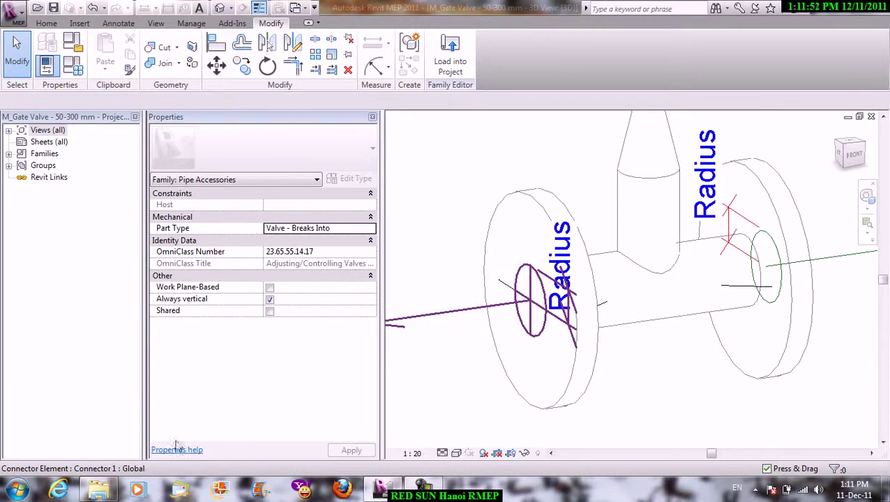
Copy the revit archive from Removable Disk (H:).
{"action": "left_click", "coordinate": [97, 491]}
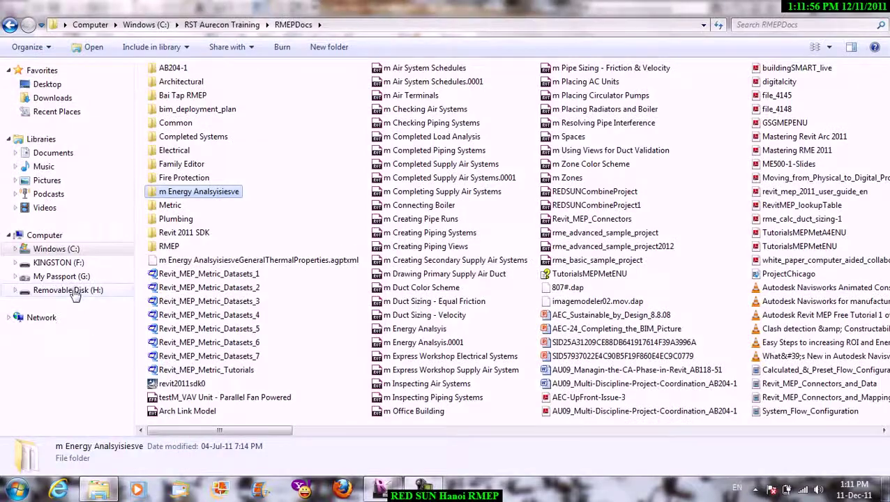
{"action": "left_click", "coordinate": [74, 290]}
{"action": "right_click", "coordinate": [168, 71]}
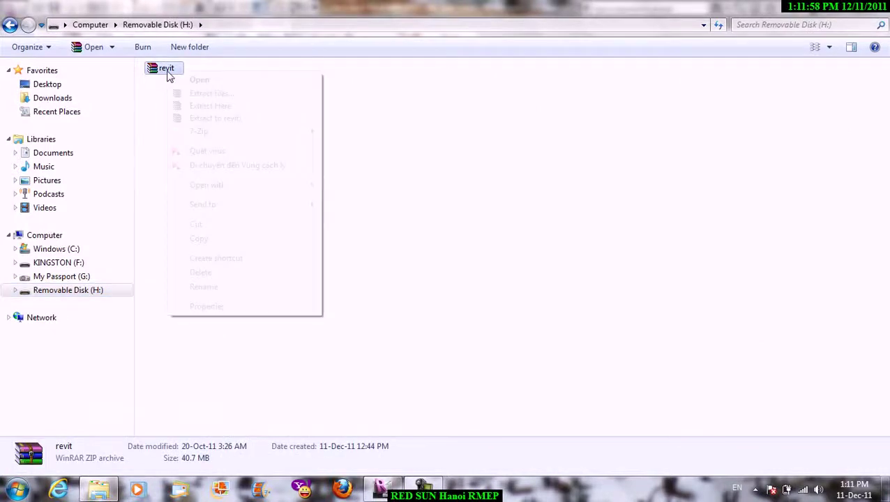
{"action": "left_click", "coordinate": [199, 240]}
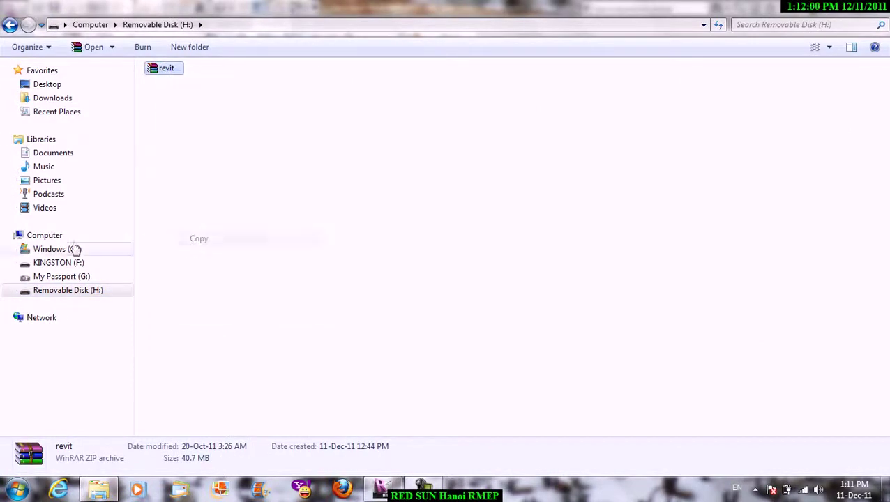
Paste the archive into C:\RST Aurecon Training and extract it to revit\.
{"action": "left_click", "coordinate": [54, 252]}
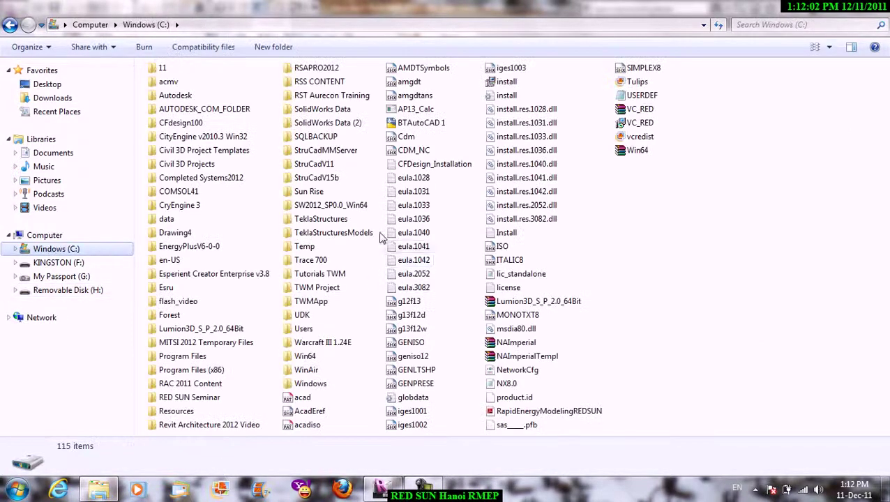
{"action": "double_click", "coordinate": [340, 99]}
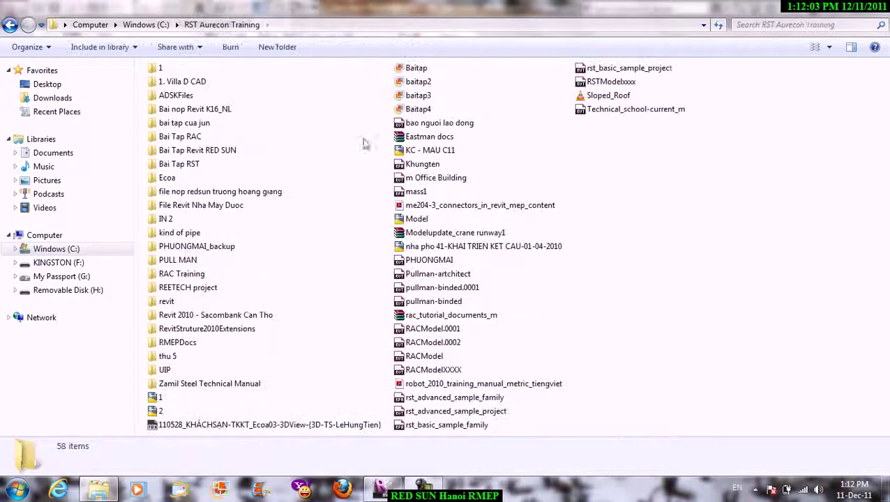
{"action": "right_click", "coordinate": [640, 273]}
{"action": "left_click", "coordinate": [672, 163]}
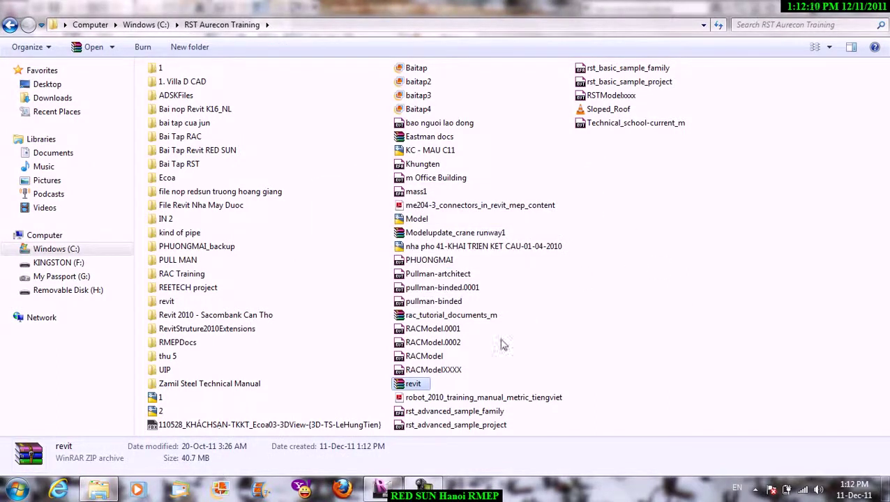
{"action": "right_click", "coordinate": [425, 385]}
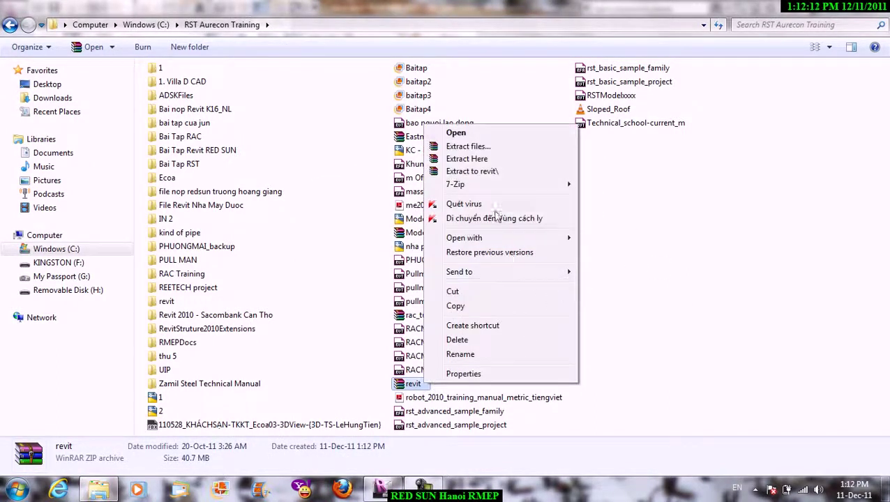
{"action": "left_click", "coordinate": [485, 175]}
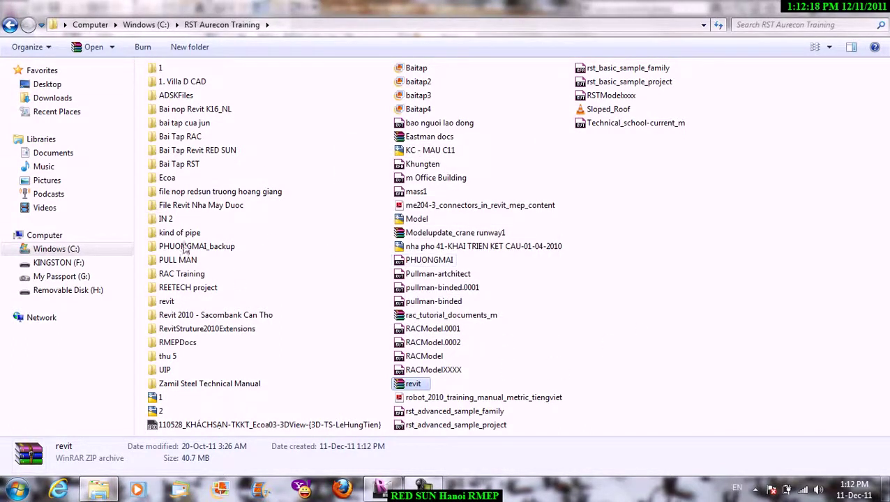
Unzip RFA2220_Elevator's 5 files into C:\Revit-Content, then go back to RST Aurecon Training.
{"action": "double_click", "coordinate": [167, 302]}
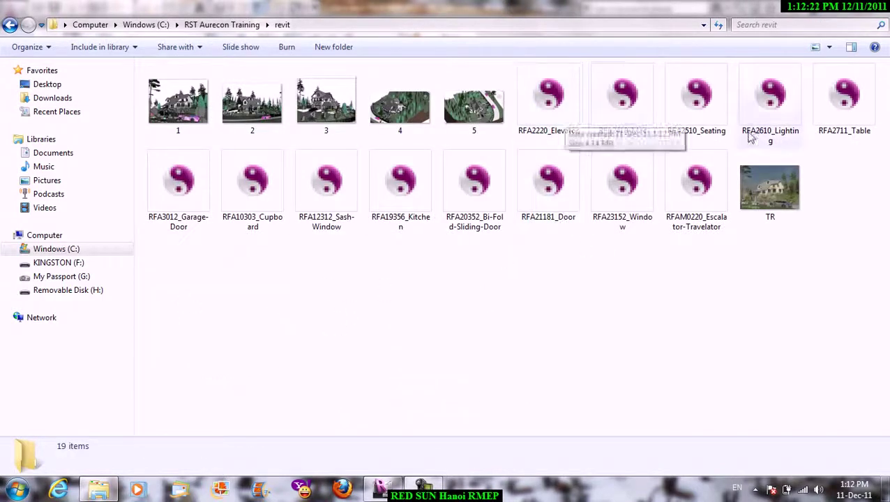
{"action": "double_click", "coordinate": [551, 102]}
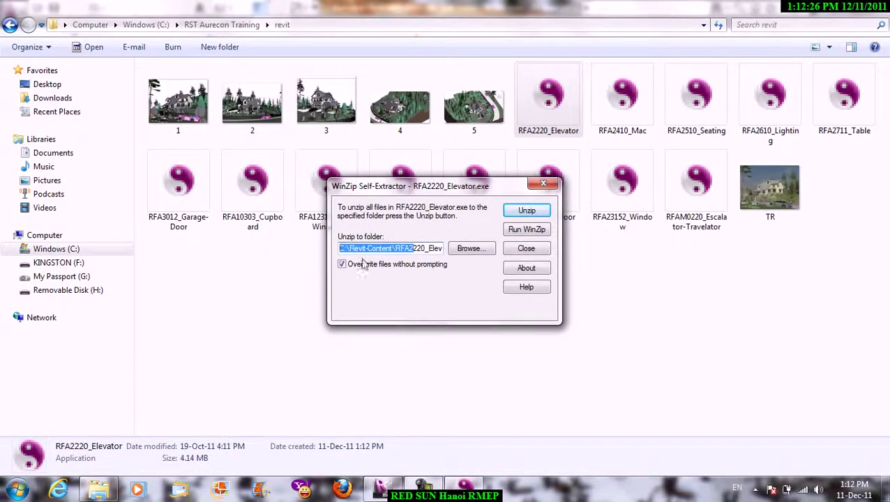
{"action": "left_click_drag", "start_coordinate": [395, 248], "coordinate": [360, 249]}
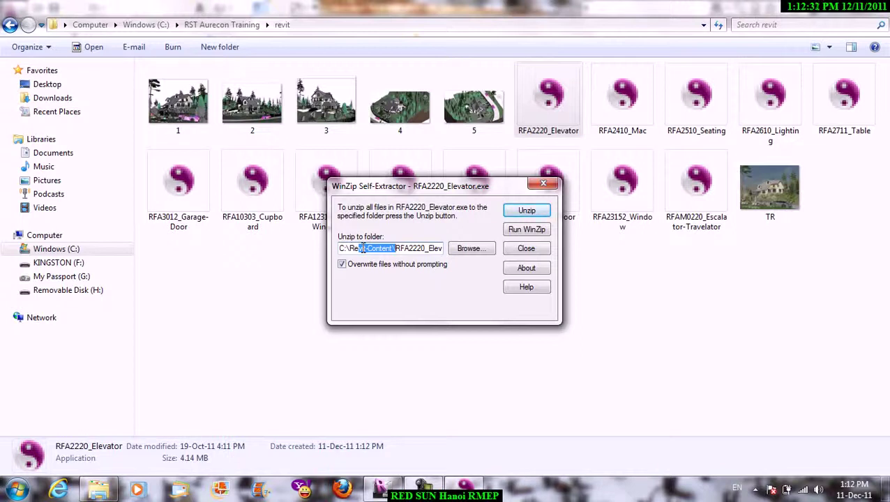
{"action": "left_click", "coordinate": [527, 210]}
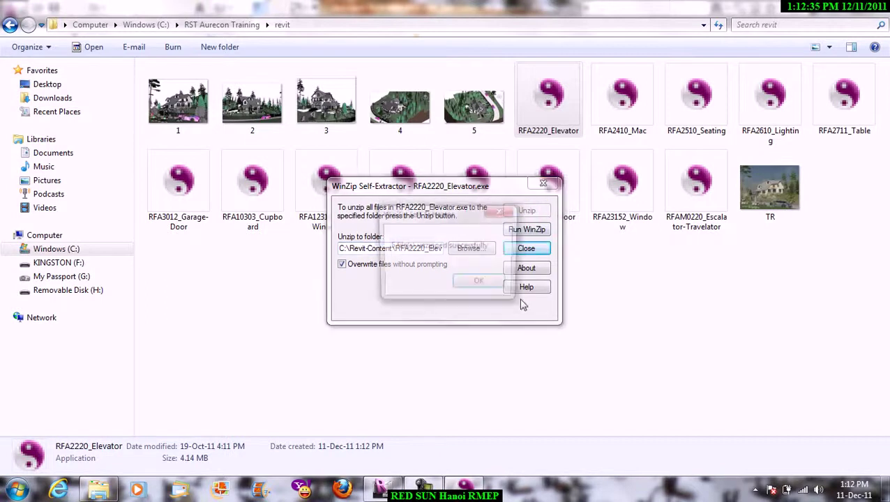
{"action": "left_click", "coordinate": [479, 286]}
{"action": "left_click", "coordinate": [536, 249]}
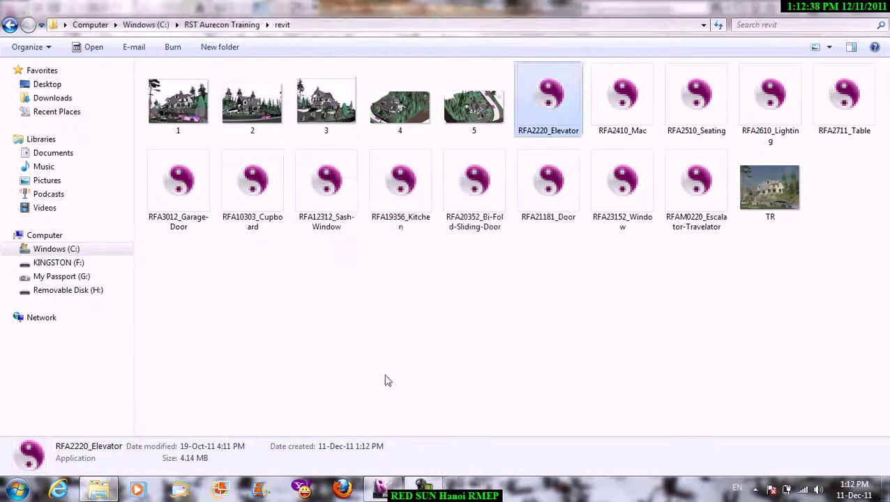
{"action": "left_click", "coordinate": [242, 27]}
{"action": "left_click", "coordinate": [673, 279]}
Keep the valve end connector's System Type as Global.
{"action": "key", "text": "alt+Tab"}
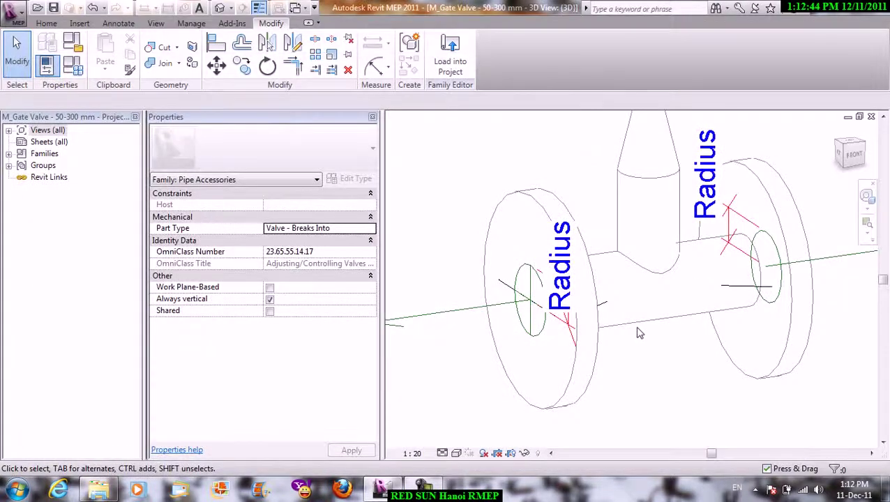
{"action": "left_click", "coordinate": [474, 293]}
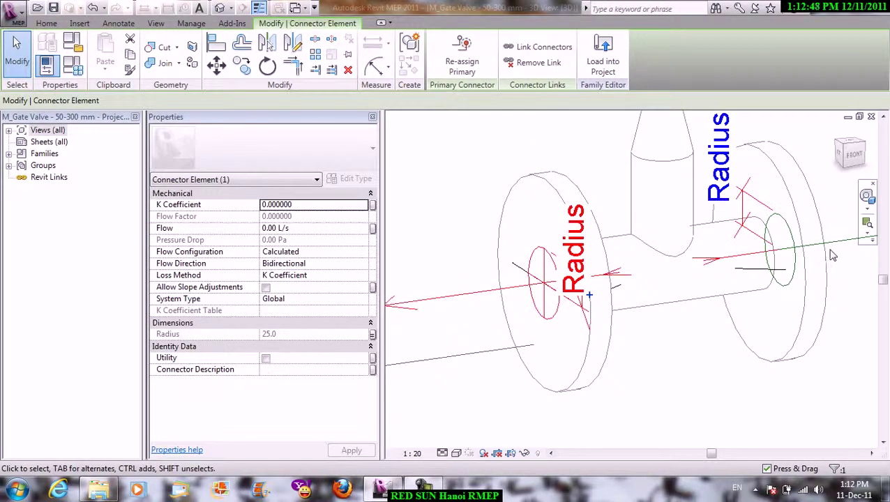
{"action": "scroll", "coordinate": [802, 272], "scroll_direction": "up", "scroll_amount": 1}
{"action": "scroll", "coordinate": [644, 298], "scroll_direction": "down", "scroll_amount": 3}
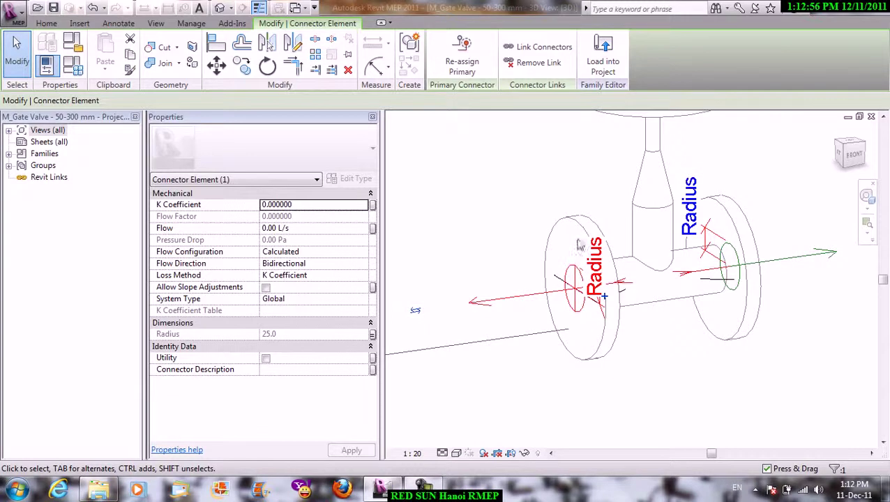
{"action": "left_click", "coordinate": [306, 299]}
{"action": "left_click", "coordinate": [363, 300]}
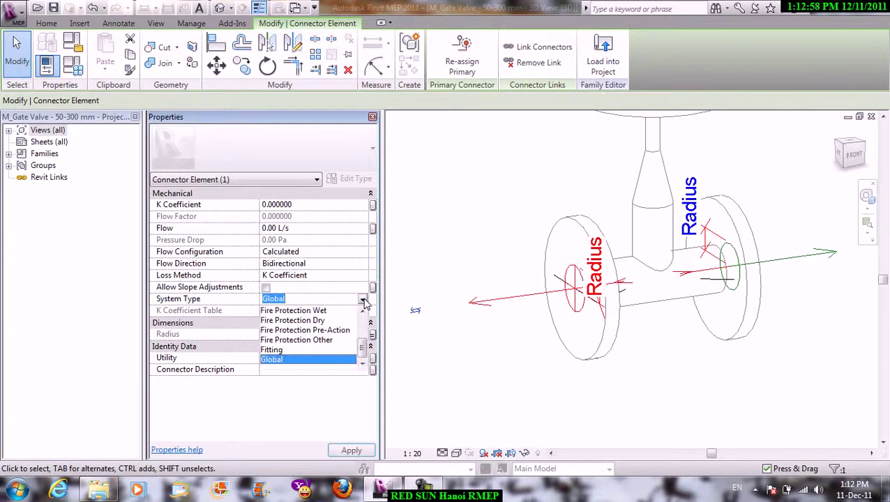
{"action": "left_click", "coordinate": [363, 300]}
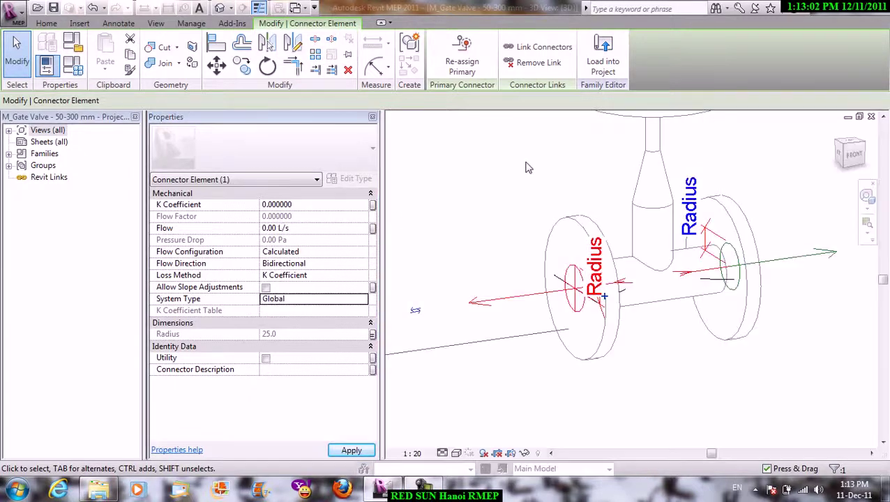
Check the other connector's settings, then bring up the Application menu.
{"action": "left_click", "coordinate": [537, 238]}
{"action": "scroll", "coordinate": [589, 290], "scroll_direction": "up", "scroll_amount": 2}
{"action": "left_click", "coordinate": [588, 290]}
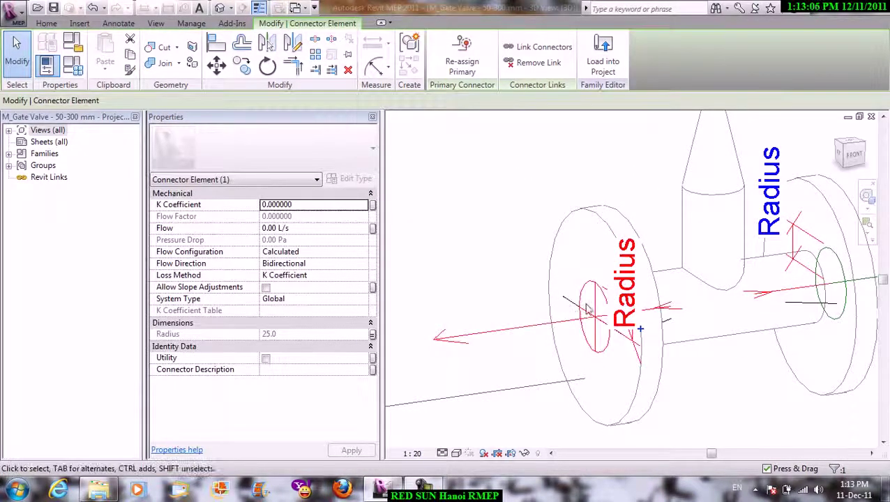
{"action": "left_click", "coordinate": [488, 173]}
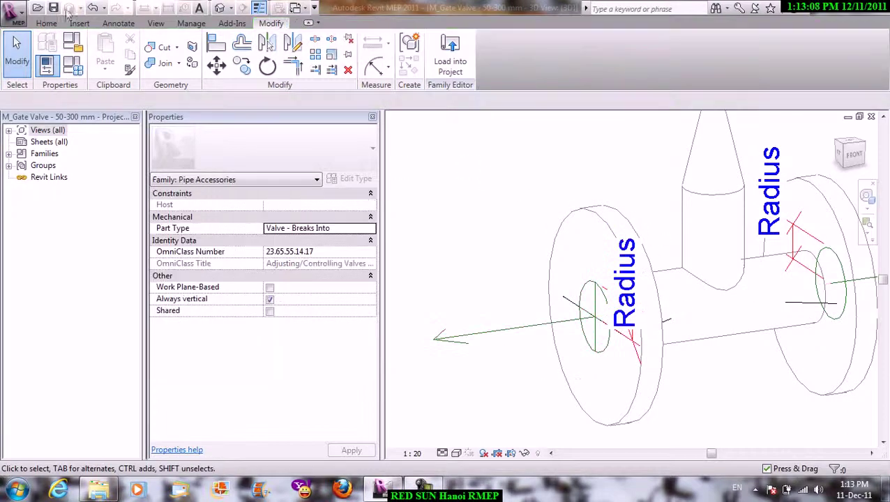
{"action": "left_click", "coordinate": [23, 15]}
{"action": "mouse_move", "coordinate": [43, 60]}
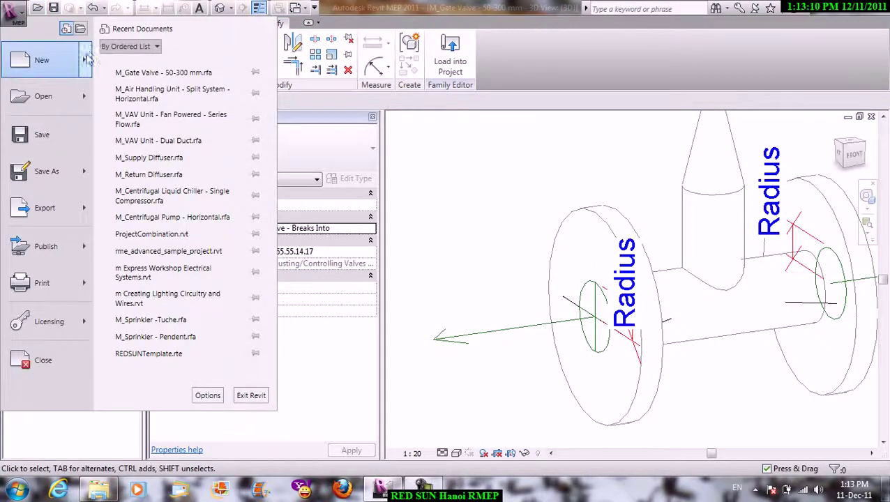
Create a new family from the Metric Mechanical Equipment.rft template.
{"action": "left_click", "coordinate": [132, 104]}
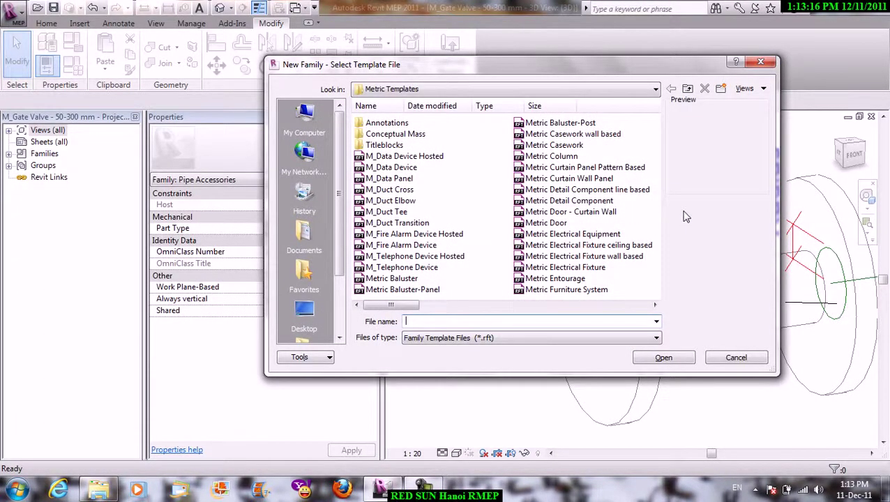
{"action": "left_click", "coordinate": [600, 306]}
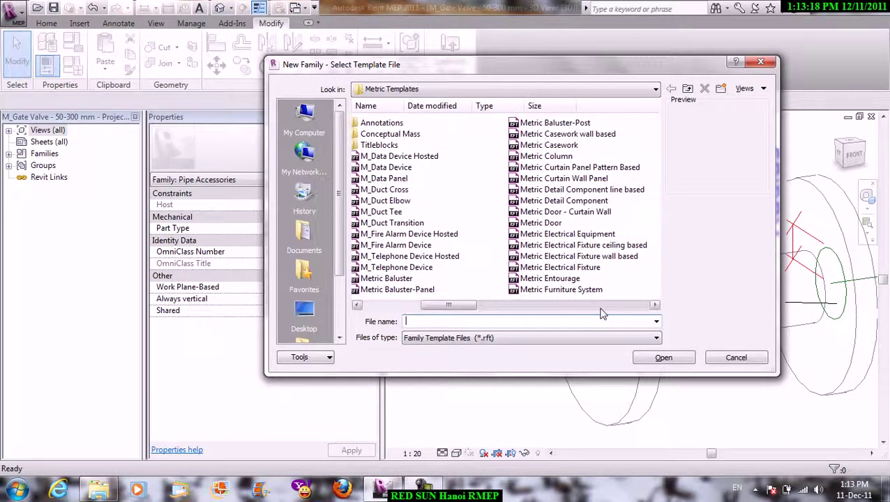
{"action": "left_click", "coordinate": [601, 307]}
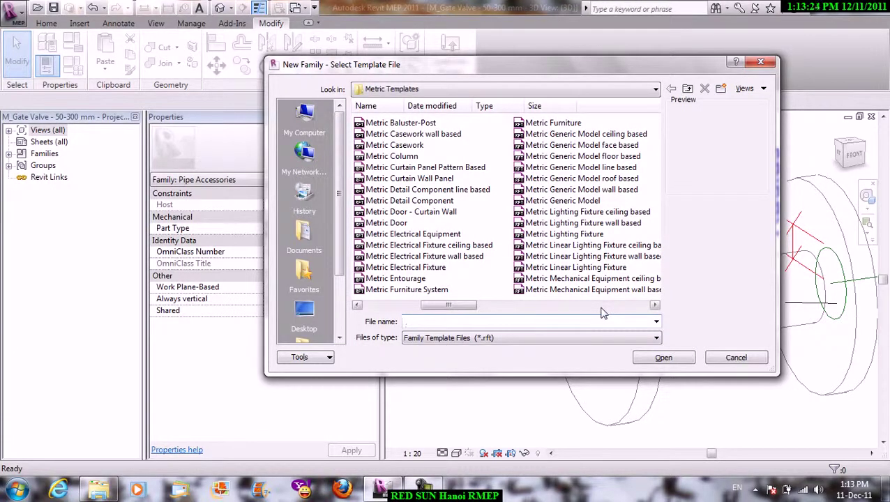
{"action": "left_click", "coordinate": [601, 307]}
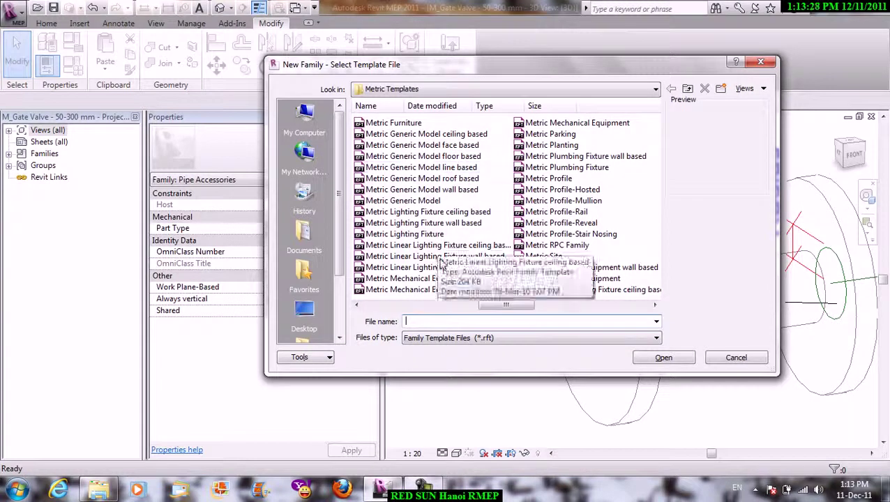
{"action": "left_click", "coordinate": [568, 125]}
{"action": "left_click", "coordinate": [663, 357]}
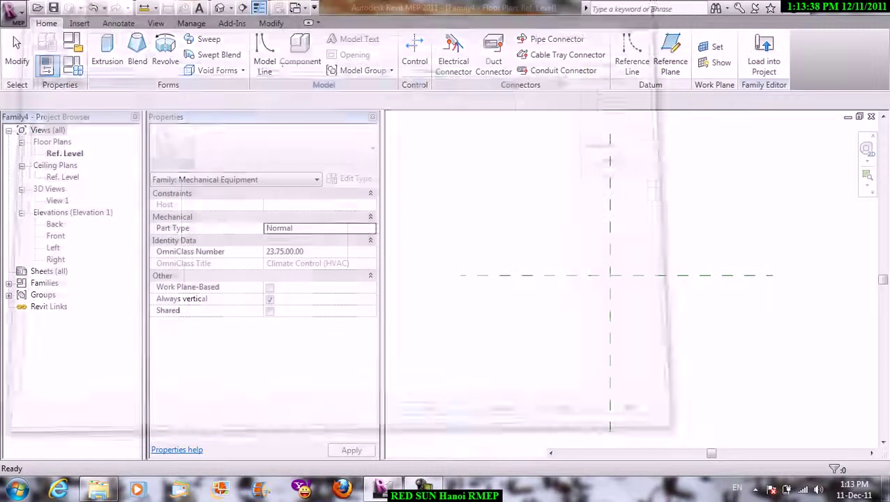
{"action": "left_click", "coordinate": [664, 8]}
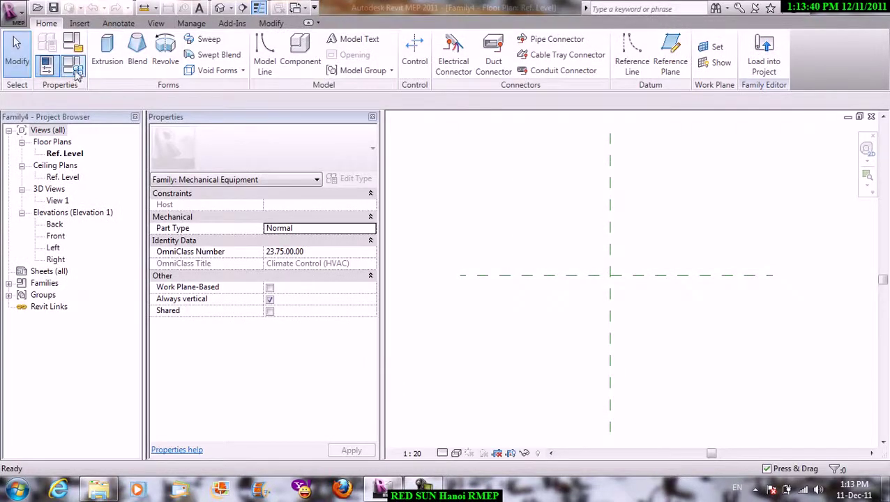
Set the family category to Pipe Accessories with Always vertical unchecked.
{"action": "left_click", "coordinate": [79, 49]}
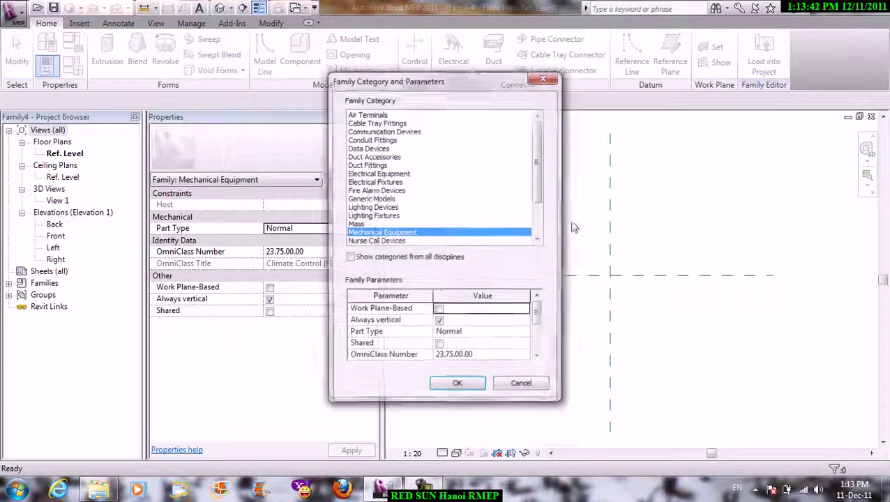
{"action": "left_click_drag", "start_coordinate": [463, 87], "coordinate": [534, 95]}
{"action": "left_click_drag", "start_coordinate": [616, 168], "coordinate": [625, 204]}
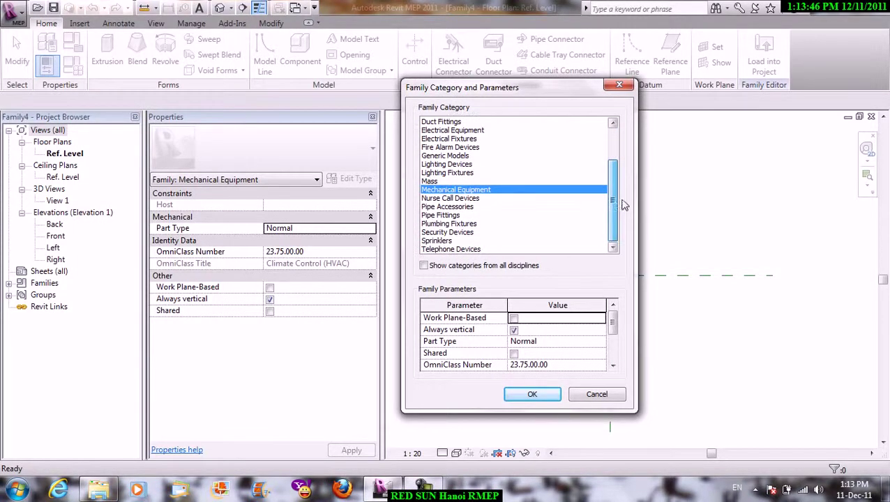
{"action": "left_click", "coordinate": [450, 216]}
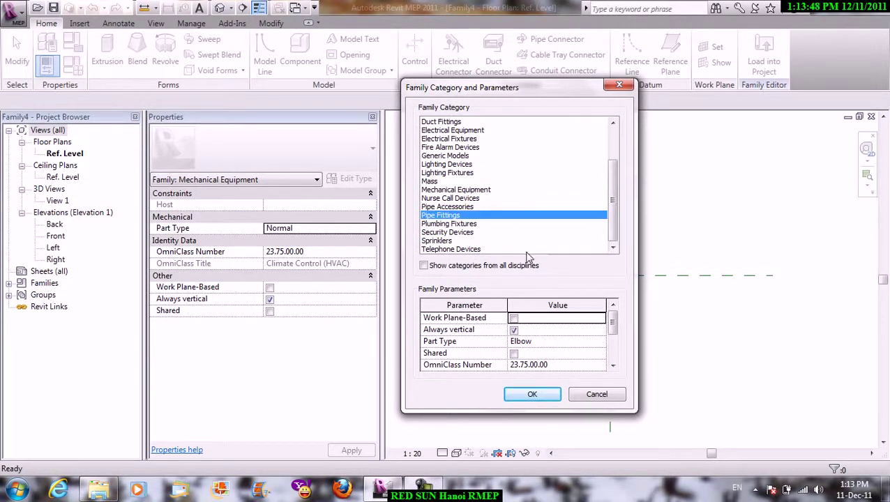
{"action": "left_click", "coordinate": [455, 207]}
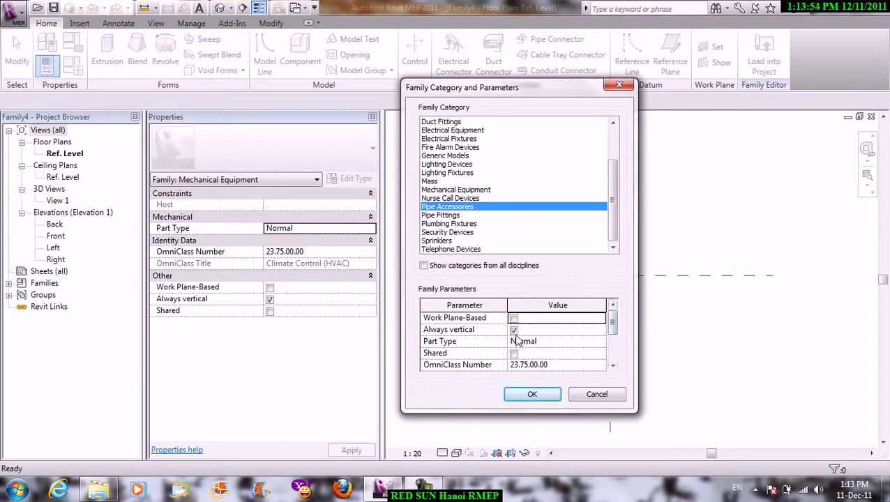
{"action": "mouse_move", "coordinate": [611, 322]}
{"action": "left_mouse_down"}
{"action": "mouse_move", "coordinate": [613, 356]}
{"action": "mouse_move", "coordinate": [623, 337]}
{"action": "left_mouse_up"}
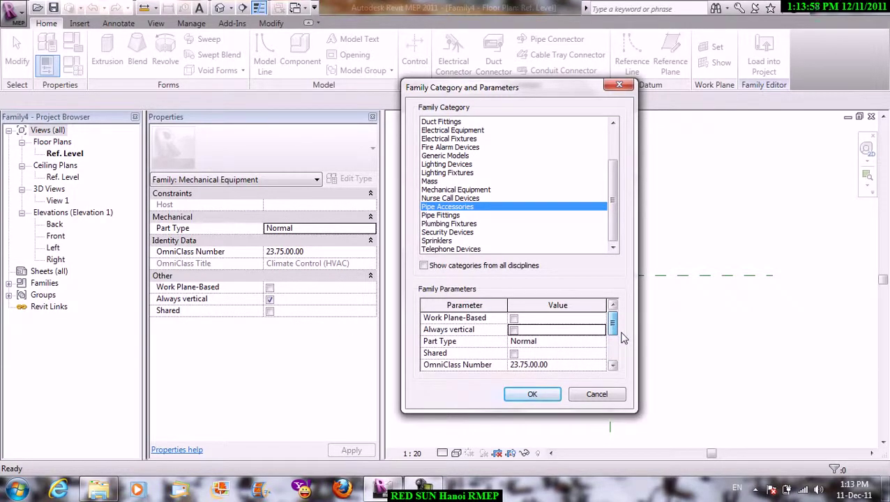
{"action": "left_click", "coordinate": [598, 341]}
{"action": "left_click", "coordinate": [598, 341]}
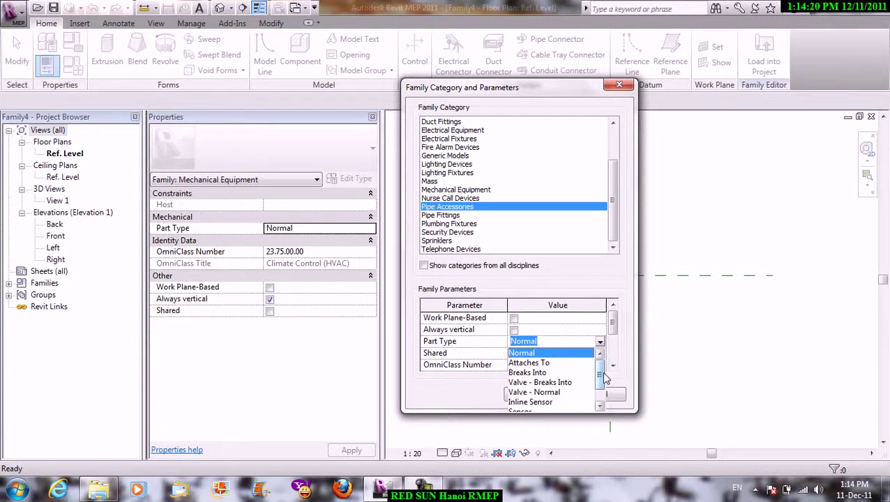
Choose Valve - Breaks Into as the Pipe Accessories part type and confirm with OK.
{"action": "left_click_drag", "start_coordinate": [600, 381], "coordinate": [604, 396]}
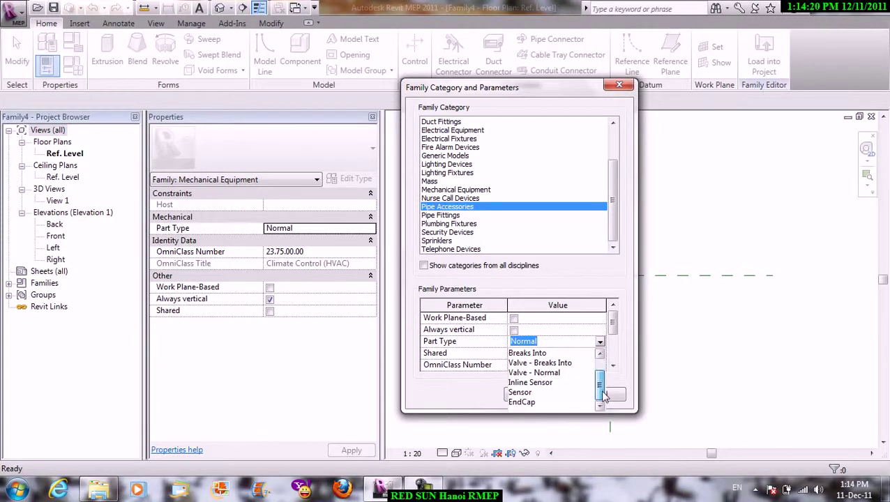
{"action": "left_click", "coordinate": [553, 366]}
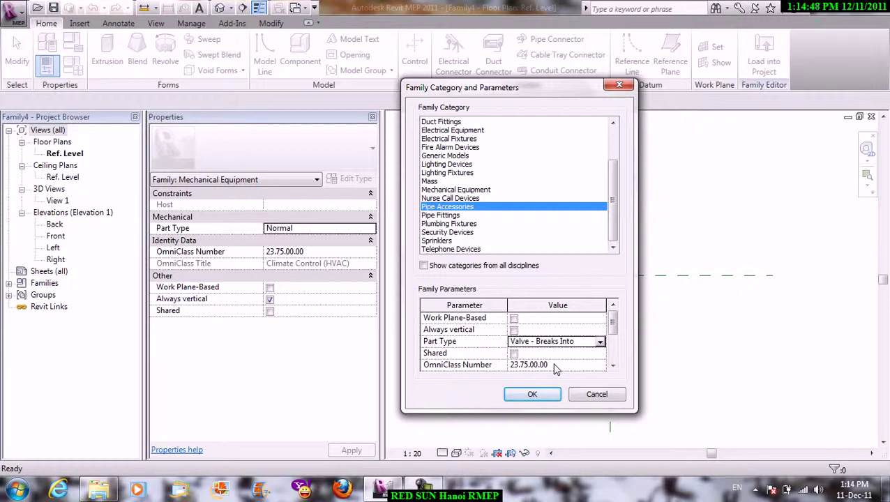
{"action": "left_click", "coordinate": [549, 396]}
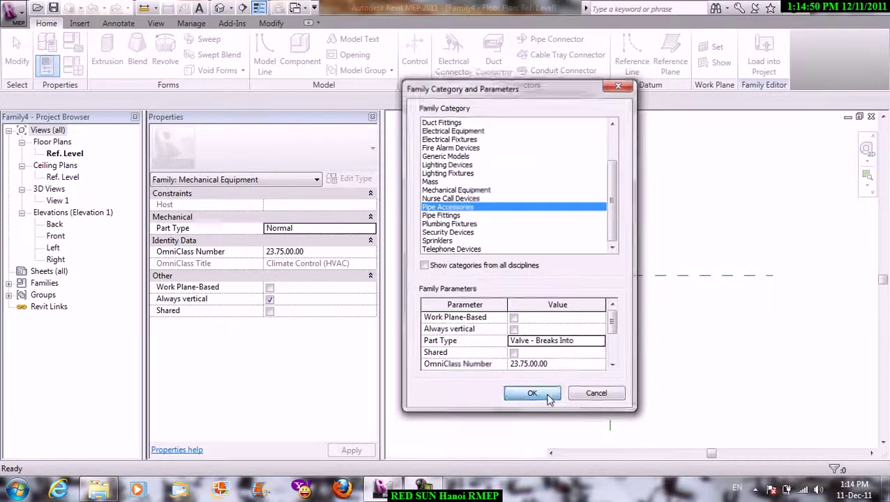
Using RP, draw a vertical reference plane left of the centre plane.
{"action": "scroll", "coordinate": [618, 251], "scroll_direction": "down", "scroll_amount": 1}
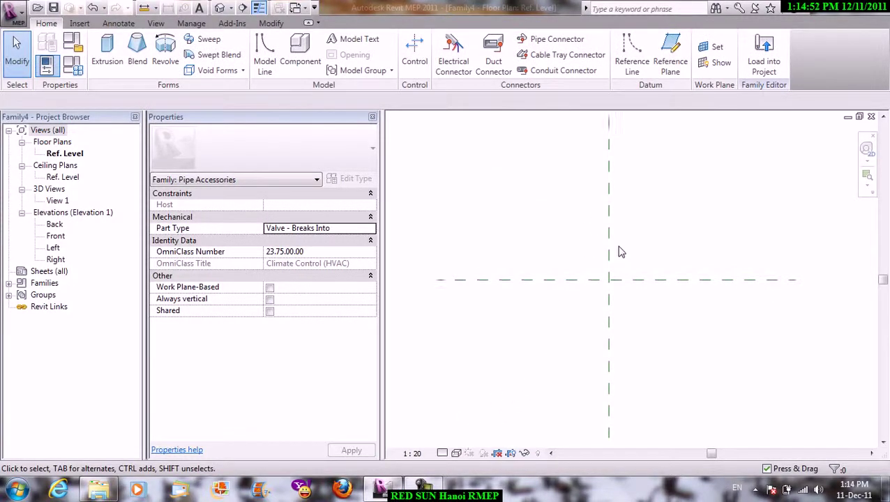
{"action": "middle_click_drag", "start_coordinate": [614, 264], "coordinate": [605, 275]}
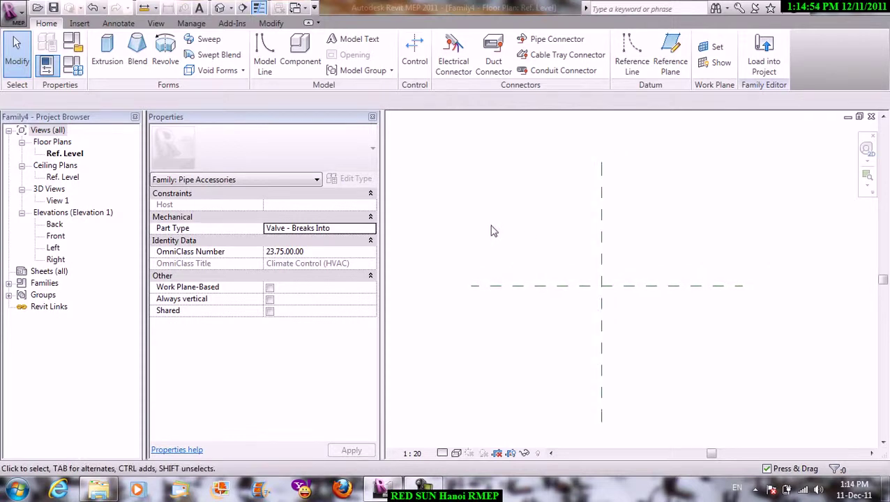
{"action": "key", "text": "r"}
{"action": "key", "text": "p"}
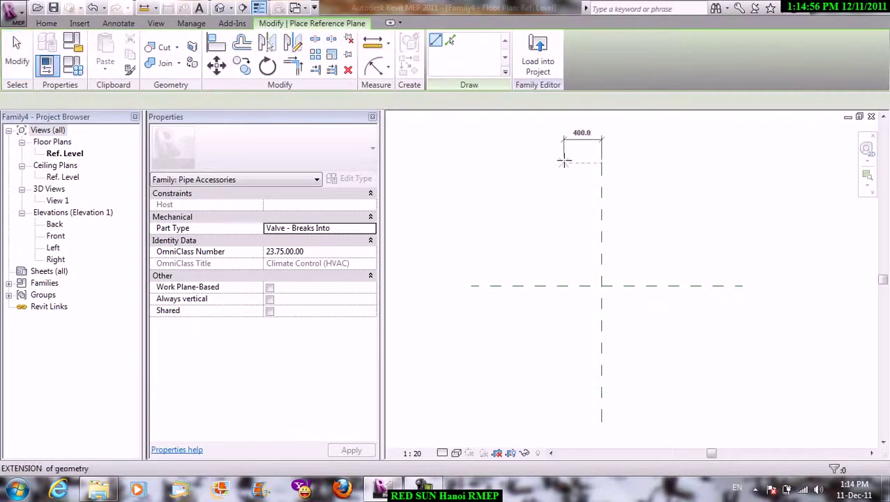
{"action": "left_click", "coordinate": [564, 187]}
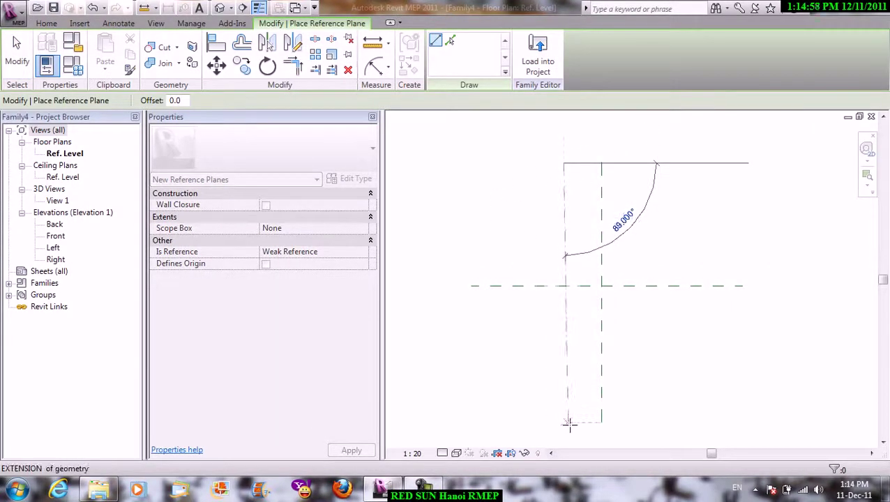
{"action": "left_click", "coordinate": [565, 422]}
{"action": "right_click", "coordinate": [650, 232]}
{"action": "left_click", "coordinate": [663, 241]}
Draw a second vertical reference plane right of centre and shift one plane rightward.
{"action": "left_click", "coordinate": [618, 164]}
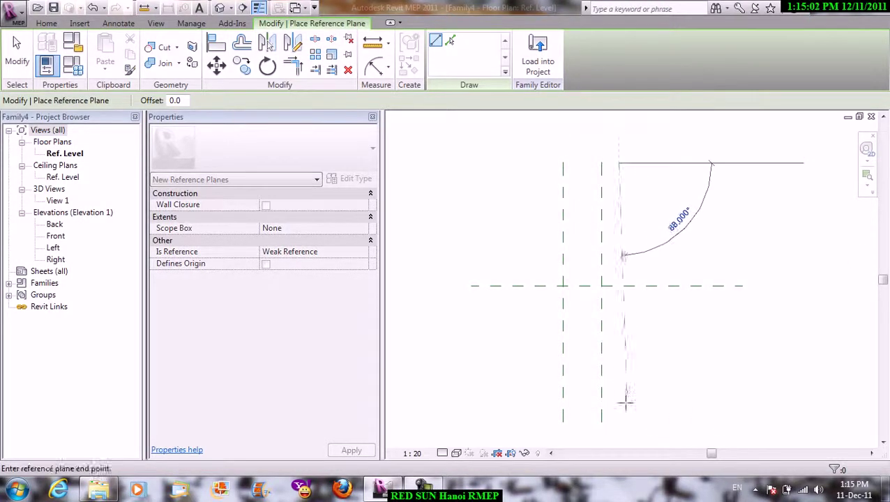
{"action": "left_click", "coordinate": [617, 421]}
{"action": "right_click", "coordinate": [640, 232]}
{"action": "left_click", "coordinate": [652, 240]}
{"action": "right_click", "coordinate": [593, 208]}
{"action": "left_click", "coordinate": [617, 221]}
{"action": "left_click_drag", "start_coordinate": [569, 215], "coordinate": [591, 213]}
{"action": "left_click", "coordinate": [642, 218]}
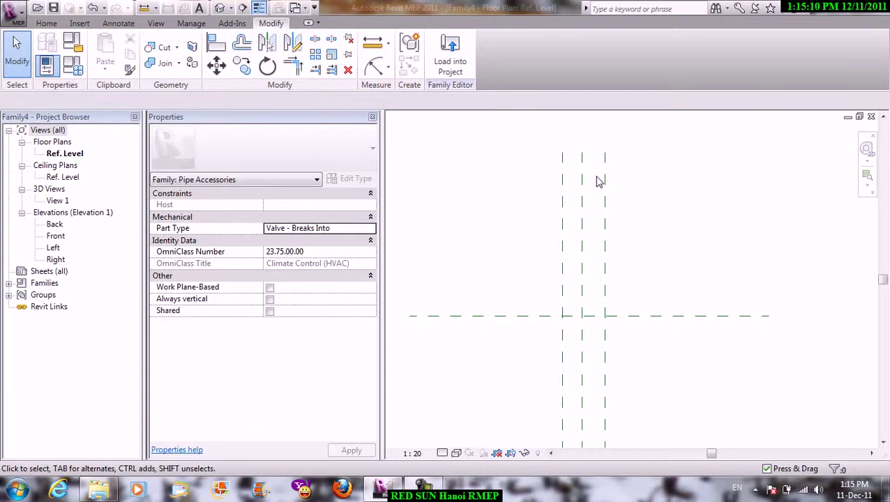
Add an aligned dimension chain across the three planes and make it EQ.
{"action": "left_click", "coordinate": [387, 67]}
{"action": "left_click", "coordinate": [397, 97]}
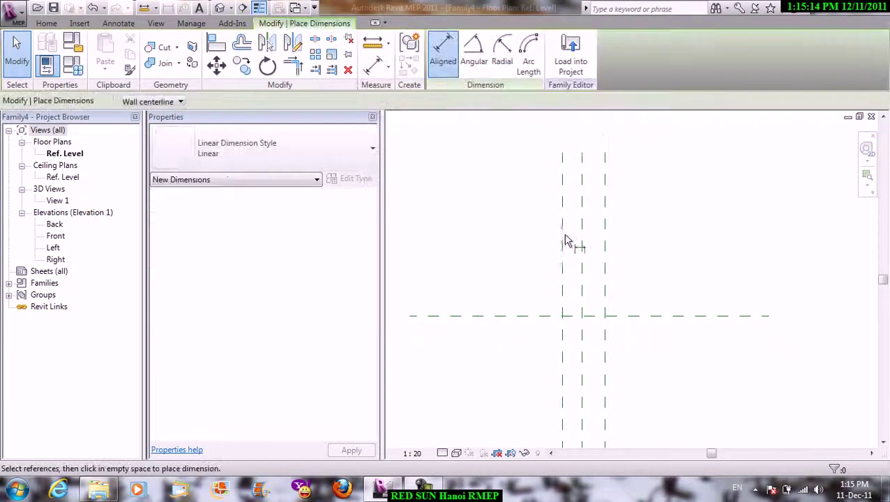
{"action": "left_click", "coordinate": [585, 248]}
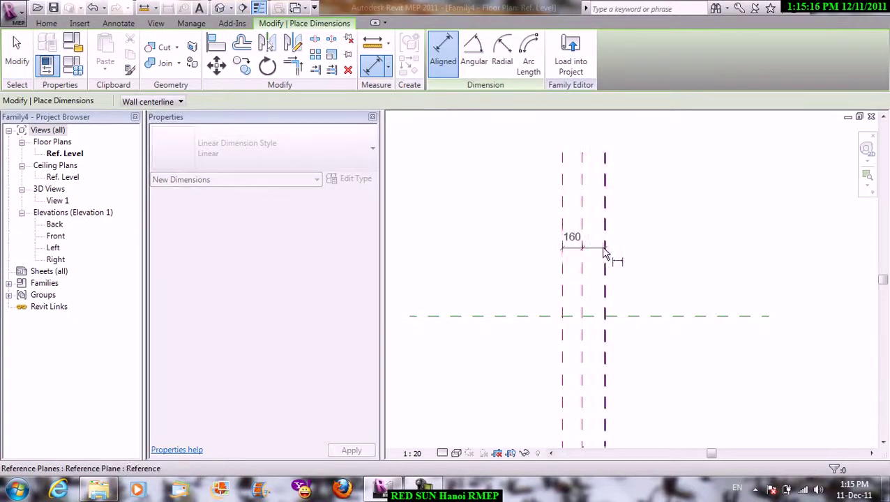
{"action": "left_click", "coordinate": [606, 249]}
{"action": "left_click", "coordinate": [614, 234]}
{"action": "left_click", "coordinate": [585, 202]}
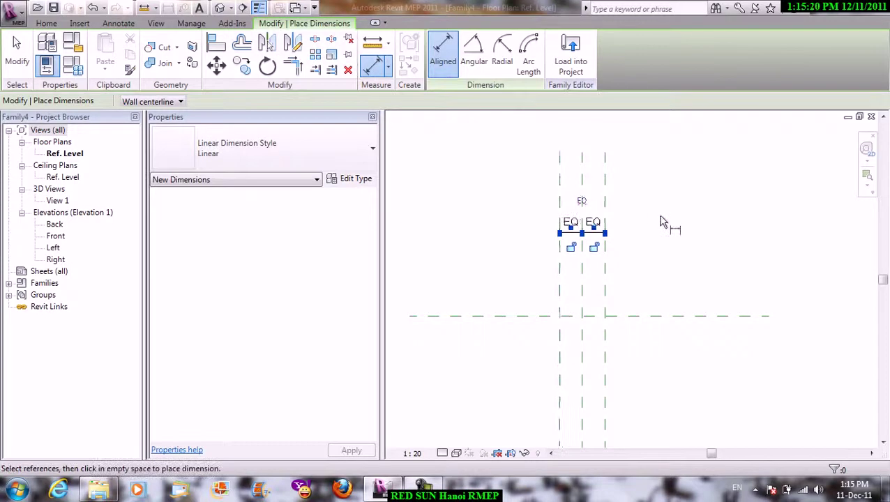
{"action": "middle_click_drag", "start_coordinate": [662, 225], "coordinate": [683, 172]}
Dimension the outer reference planes overall at 360.
{"action": "left_click", "coordinate": [588, 344]}
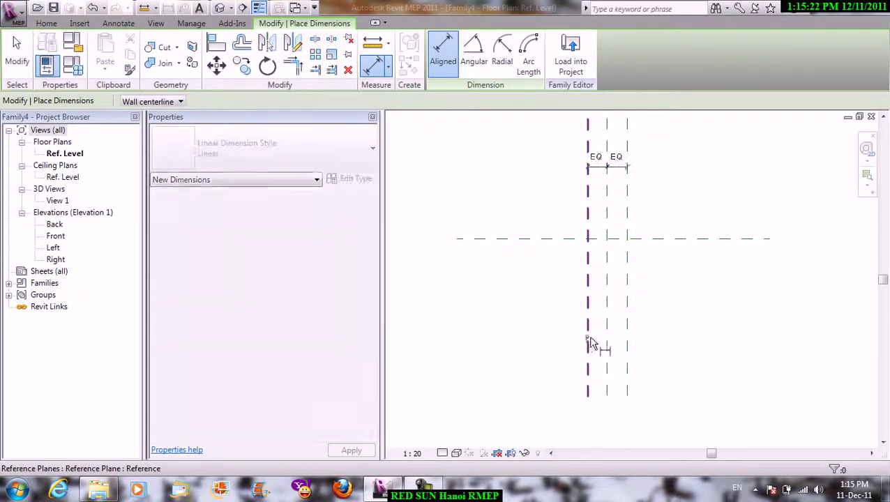
{"action": "left_click", "coordinate": [627, 374]}
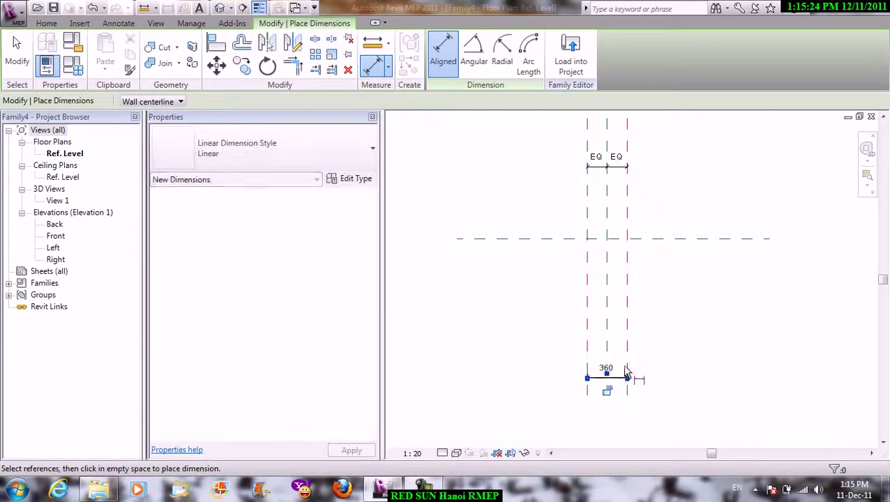
{"action": "right_click", "coordinate": [628, 274]}
{"action": "right_click", "coordinate": [655, 279]}
{"action": "left_click", "coordinate": [687, 286]}
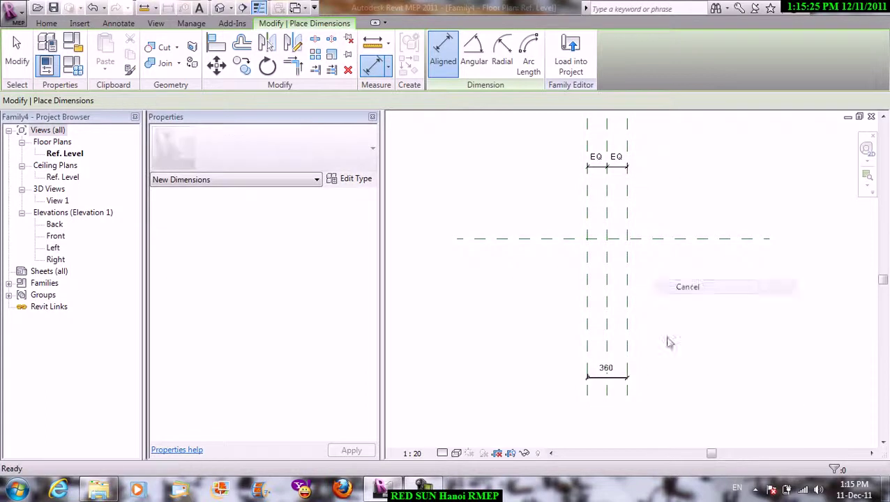
{"action": "key", "text": "Escape"}
Label the 360 dimension with a new length parameter L.
{"action": "left_click", "coordinate": [609, 372]}
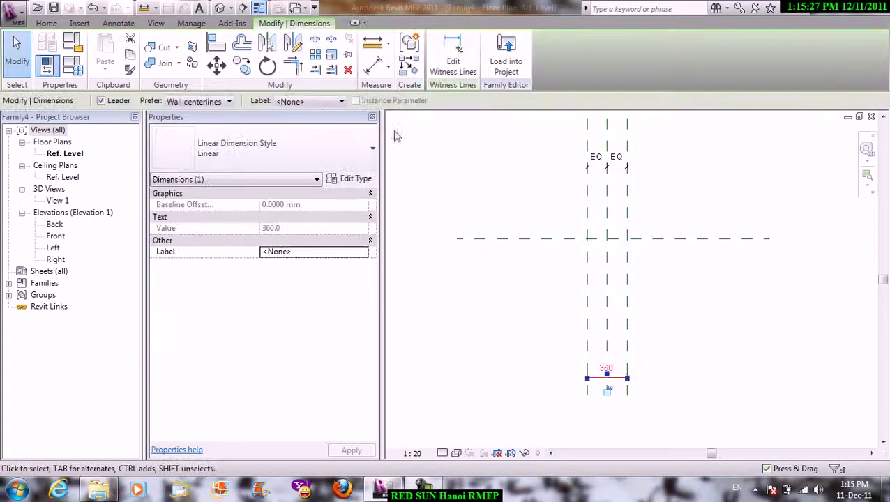
{"action": "left_click", "coordinate": [319, 104]}
{"action": "left_click", "coordinate": [326, 122]}
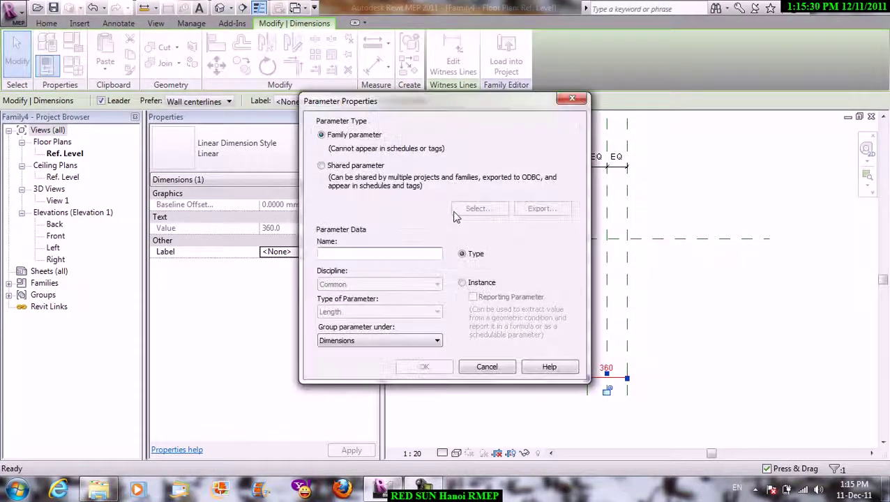
{"action": "type", "text": "l"}
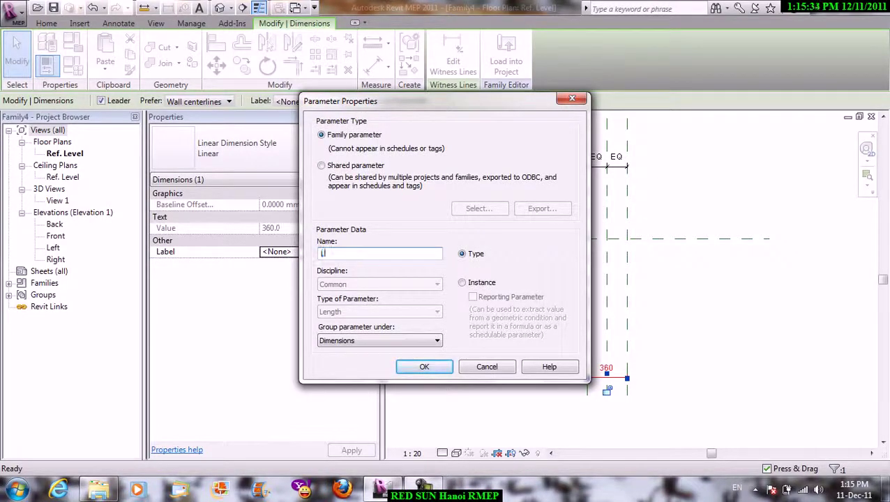
{"action": "left_click", "coordinate": [417, 370]}
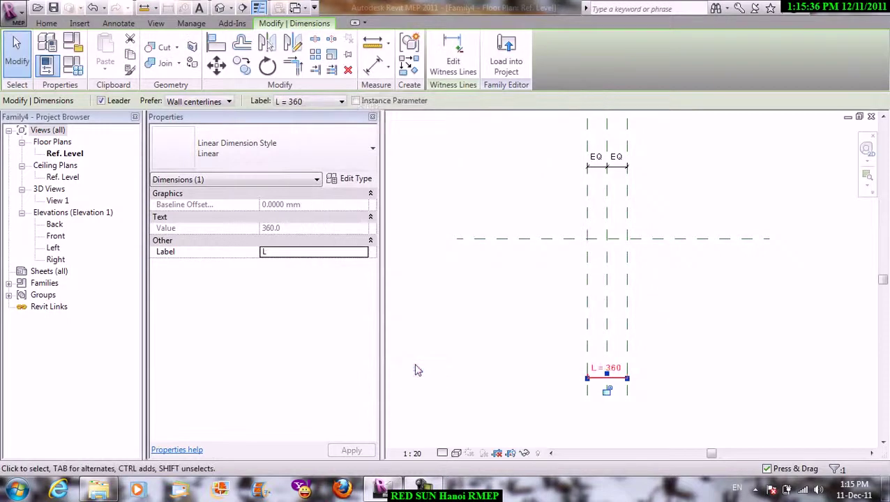
{"action": "left_click", "coordinate": [492, 175]}
{"action": "scroll", "coordinate": [558, 175], "scroll_direction": "down", "scroll_amount": 2}
{"action": "left_click", "coordinate": [46, 23]}
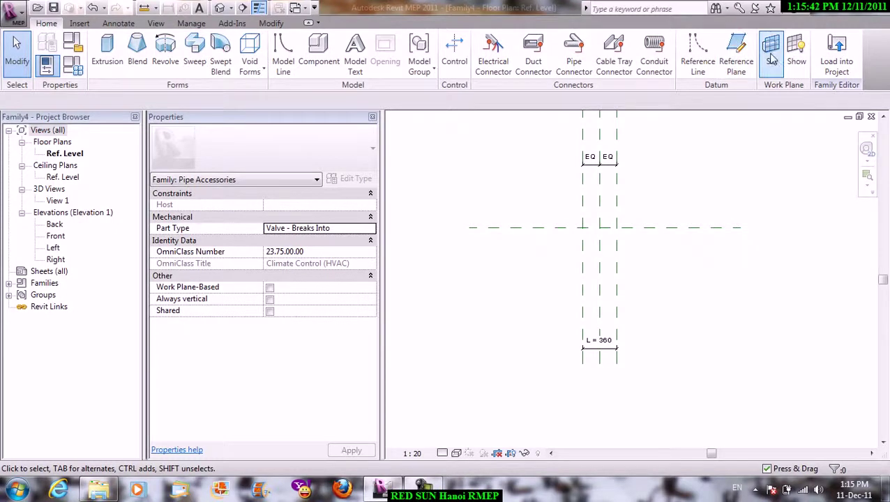
Set the centre reference plane as the work plane and go to Elevation: Left.
{"action": "left_click", "coordinate": [772, 50]}
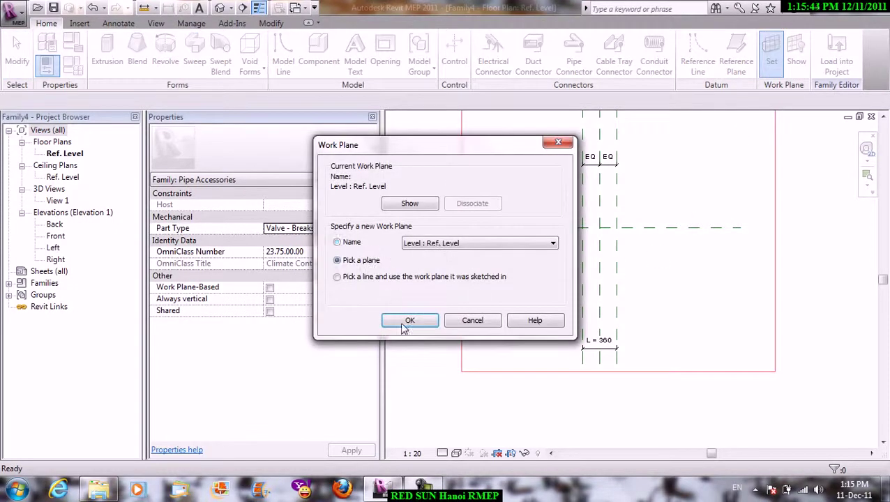
{"action": "left_click", "coordinate": [409, 321]}
{"action": "left_click", "coordinate": [582, 202]}
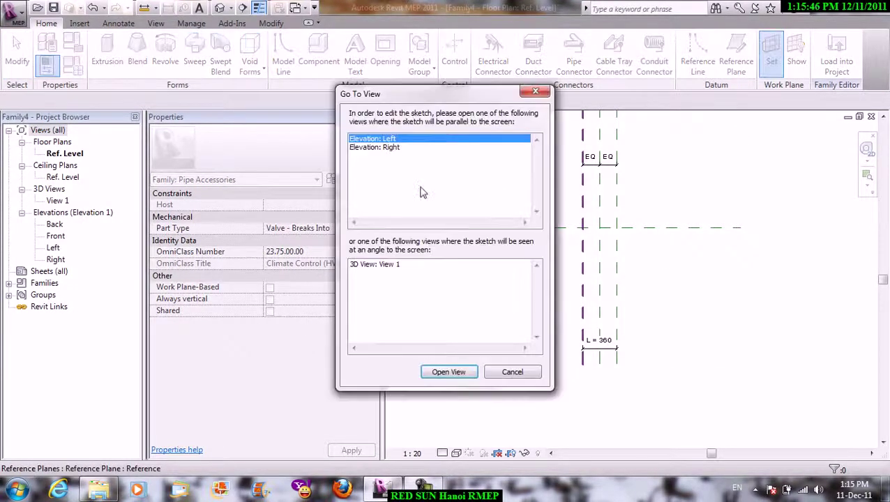
{"action": "left_click", "coordinate": [449, 371]}
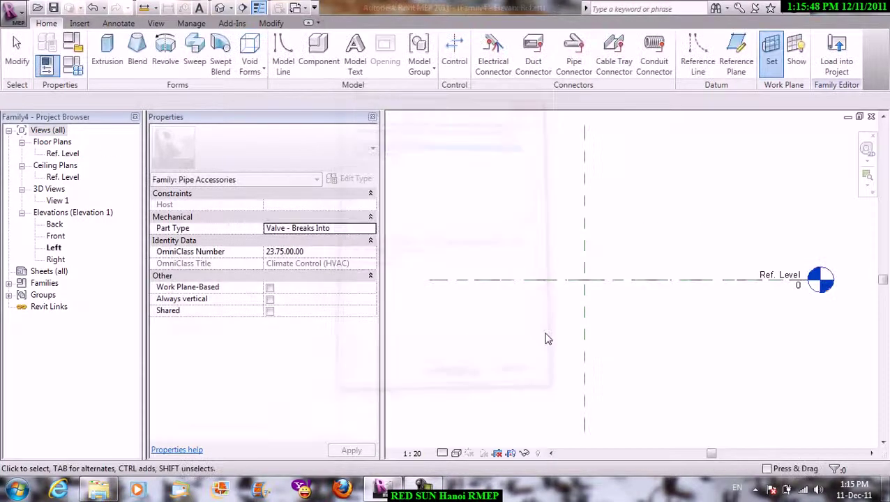
Start an extrusion and sketch a circle centred on the reference-plane intersection.
{"action": "left_click", "coordinate": [107, 51]}
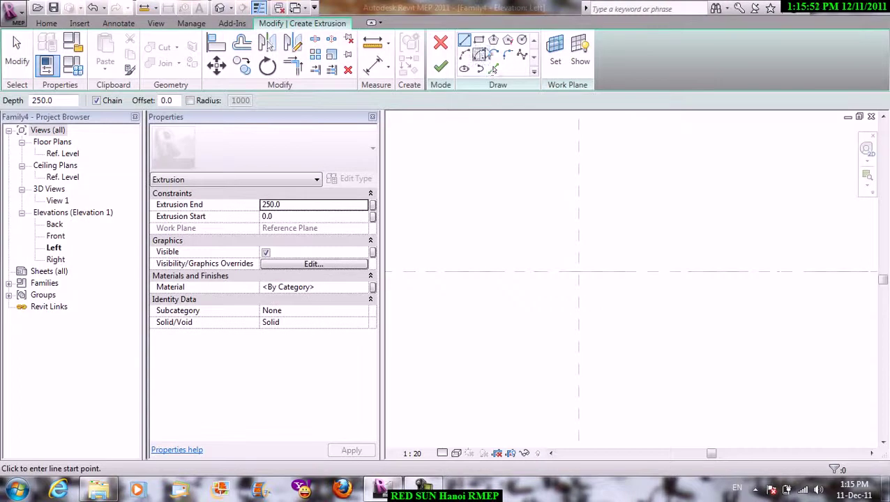
{"action": "left_click", "coordinate": [522, 39]}
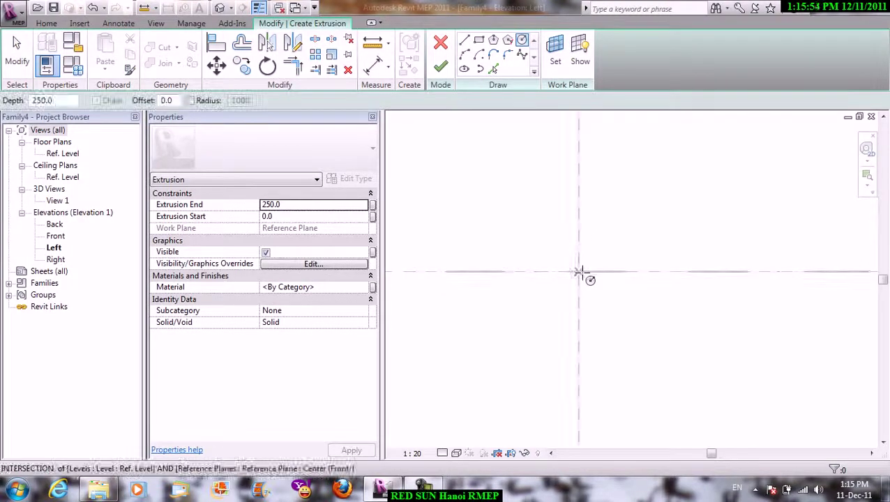
{"action": "left_click", "coordinate": [578, 272]}
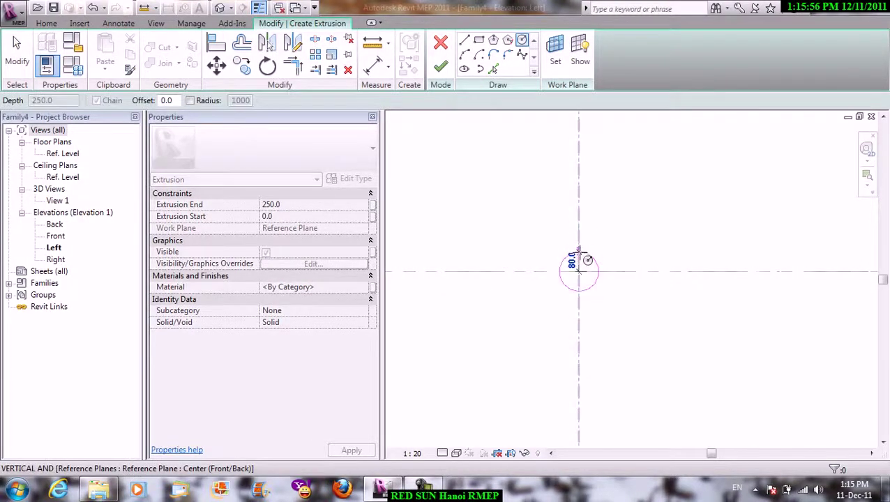
{"action": "left_click", "coordinate": [578, 255]}
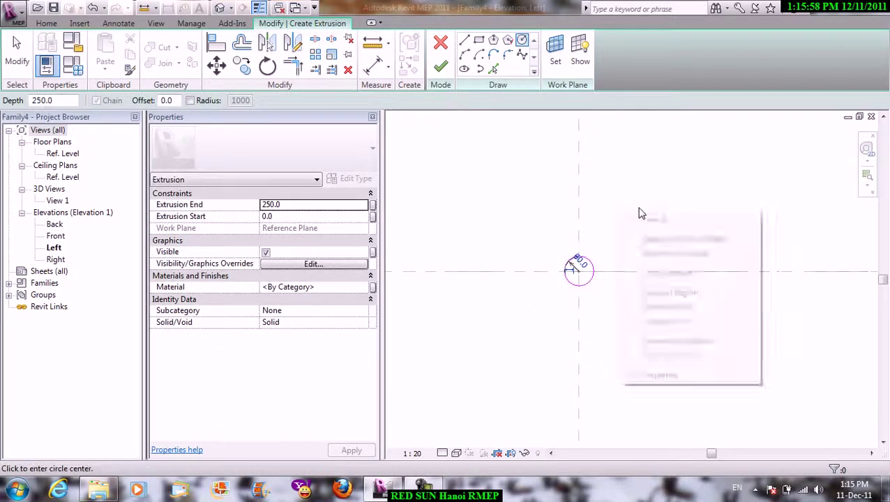
{"action": "right_click", "coordinate": [620, 209]}
{"action": "left_click", "coordinate": [637, 220]}
{"action": "right_click", "coordinate": [637, 206]}
{"action": "left_click", "coordinate": [680, 220]}
{"action": "key", "text": "Escape"}
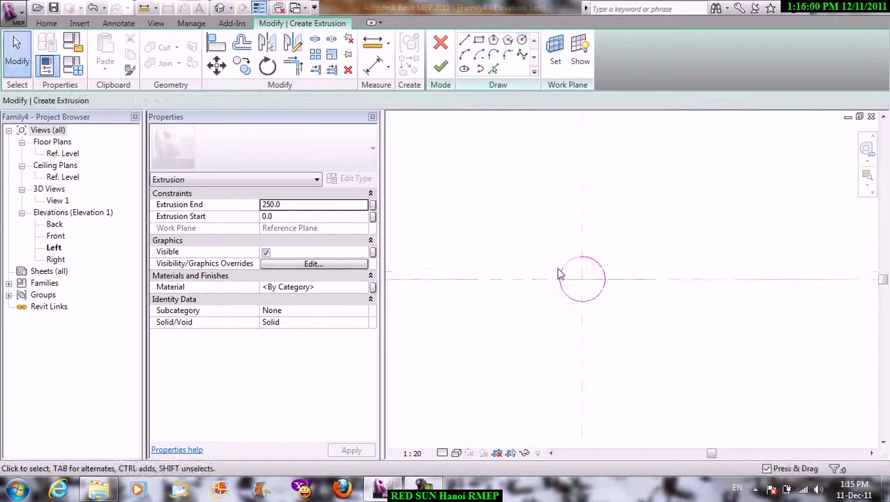
Add a radial dimension to the circle, reading 60.
{"action": "left_click", "coordinate": [388, 67]}
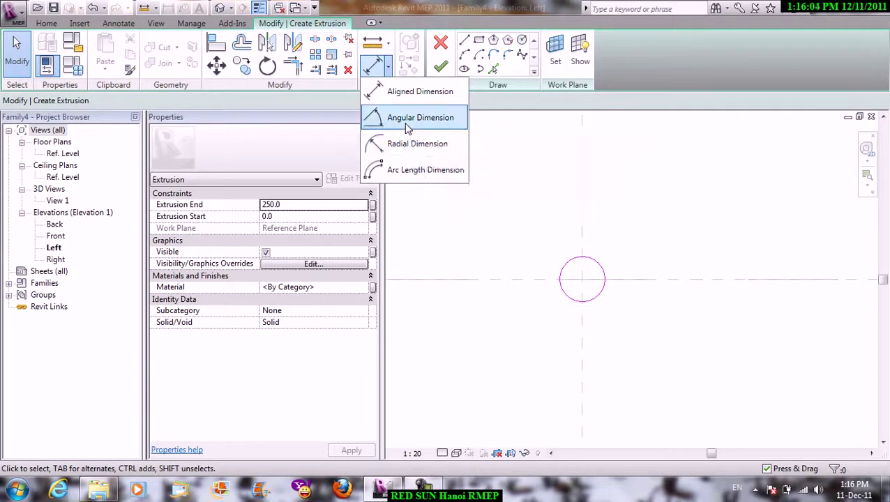
{"action": "left_click", "coordinate": [410, 144]}
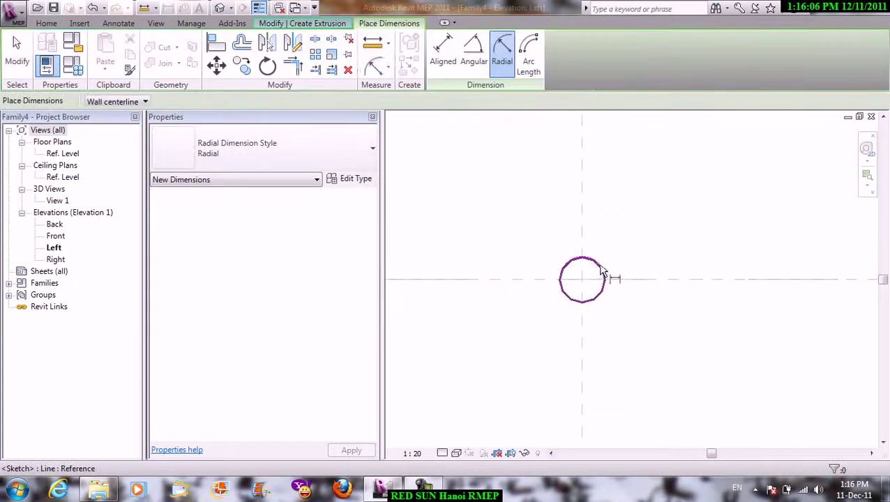
{"action": "left_click", "coordinate": [602, 272]}
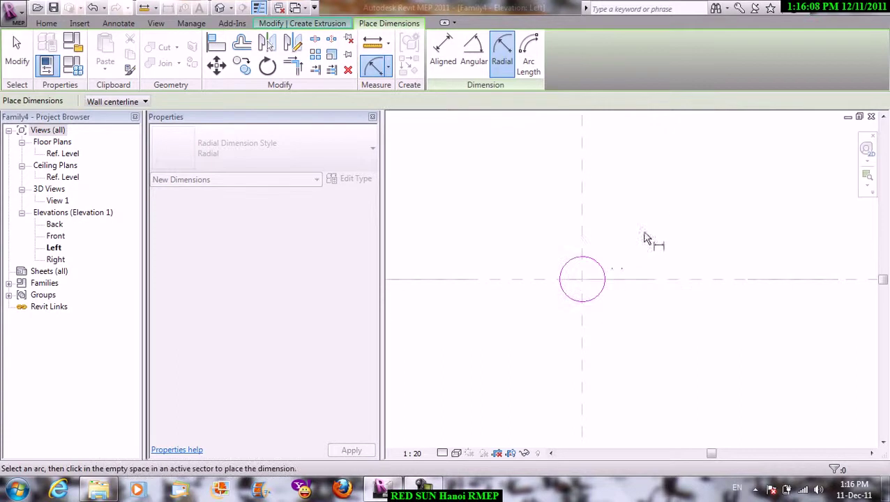
{"action": "left_click", "coordinate": [628, 268]}
{"action": "right_click", "coordinate": [604, 182]}
{"action": "left_click", "coordinate": [640, 188]}
{"action": "right_click", "coordinate": [666, 186]}
{"action": "left_click", "coordinate": [683, 189]}
Label the 60 radius dimension with a new parameter R.
{"action": "left_click", "coordinate": [600, 256]}
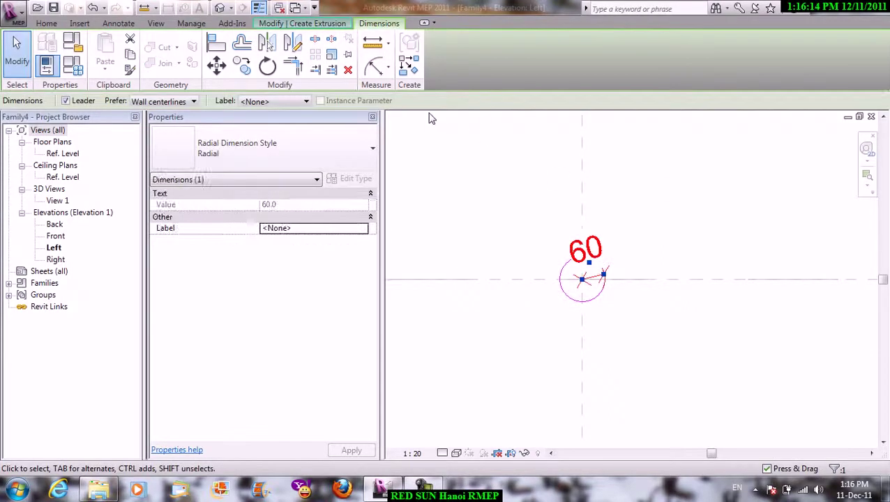
{"action": "left_click", "coordinate": [306, 102]}
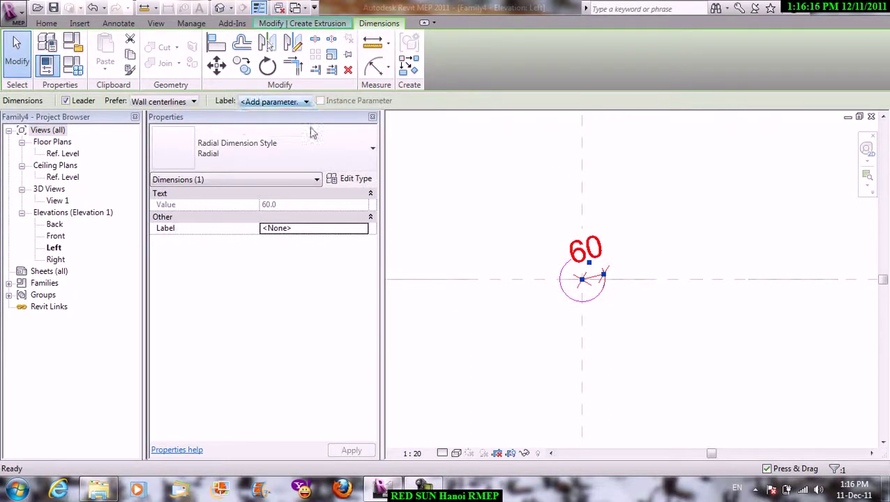
{"action": "left_click", "coordinate": [307, 124]}
{"action": "type", "text": "R"}
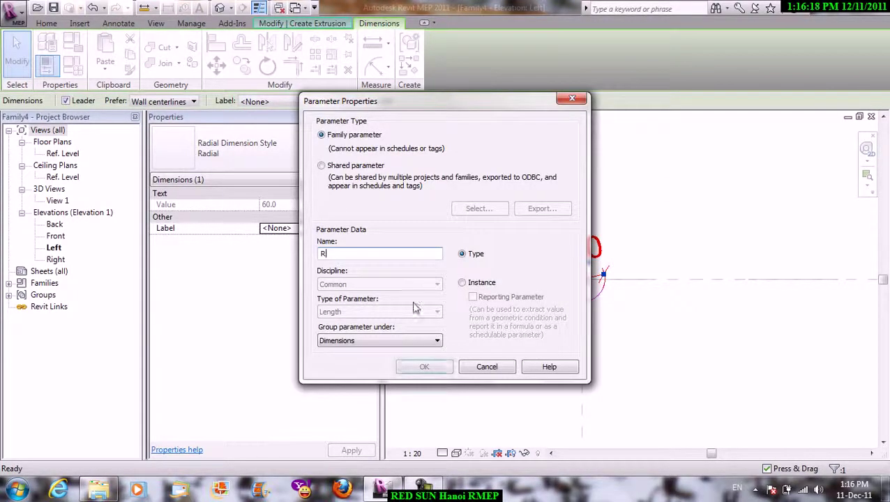
{"action": "left_click", "coordinate": [424, 367]}
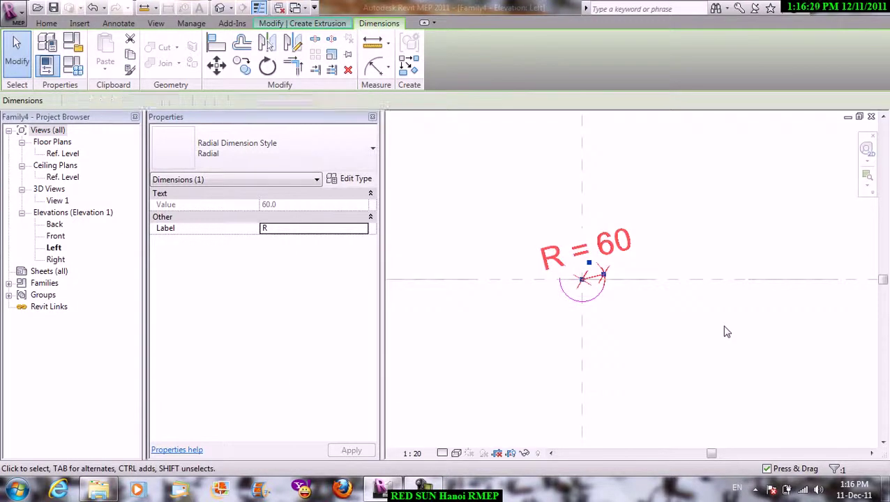
{"action": "left_click", "coordinate": [726, 332]}
Finish the 250-deep extrusion and view it in the Ref. Level floor plan.
{"action": "left_click", "coordinate": [440, 68]}
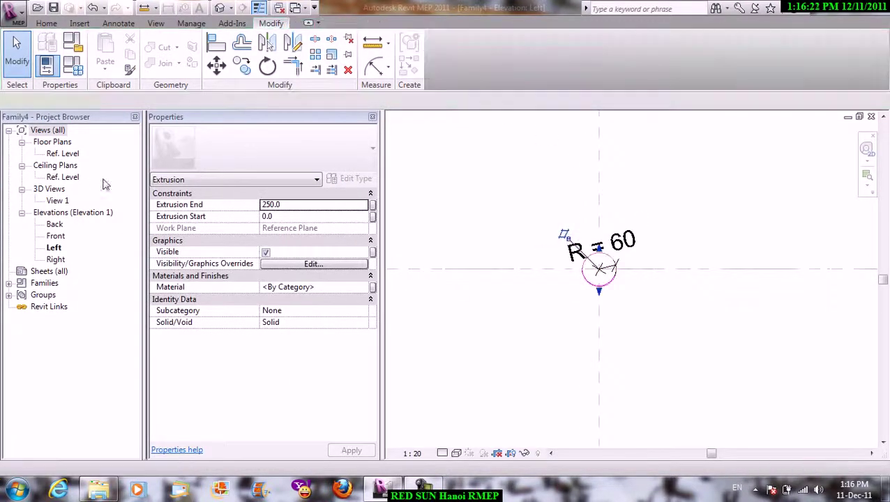
{"action": "double_click", "coordinate": [65, 153]}
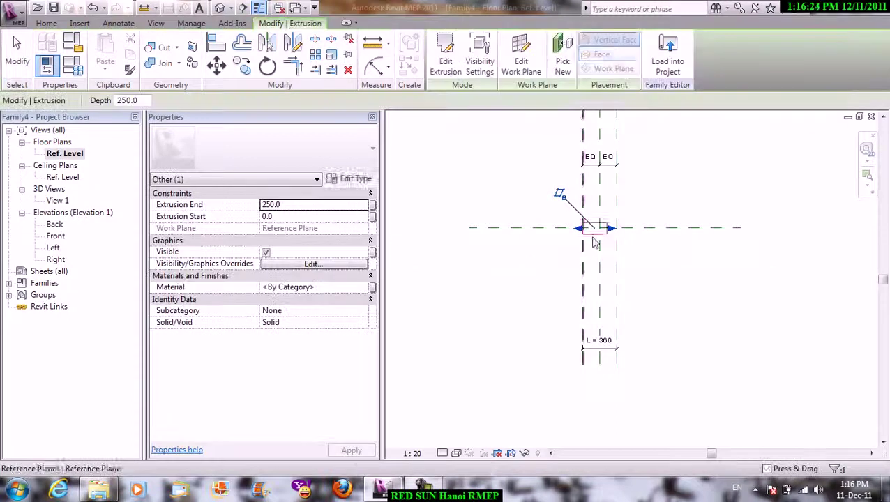
{"action": "scroll", "coordinate": [601, 230], "scroll_direction": "up", "scroll_amount": 3}
{"action": "left_click", "coordinate": [620, 202]}
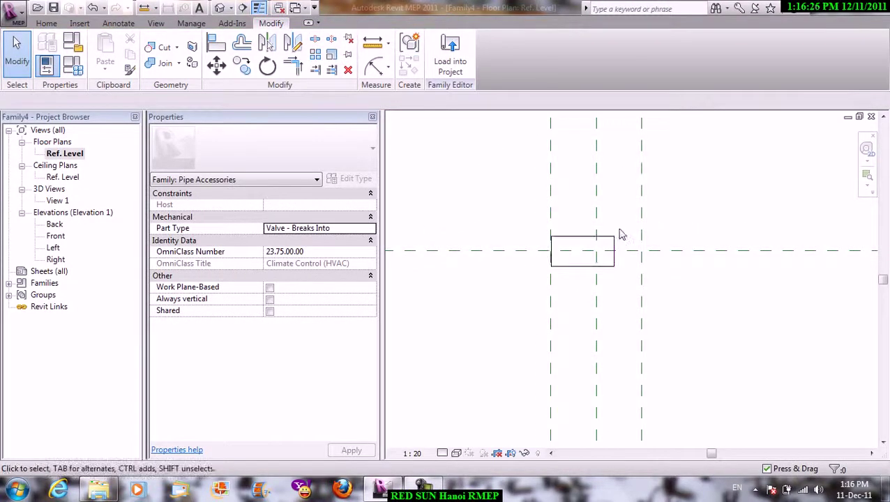
Align the extrusion's right face to the right reference plane with AL.
{"action": "key", "text": "a"}
{"action": "key", "text": "l"}
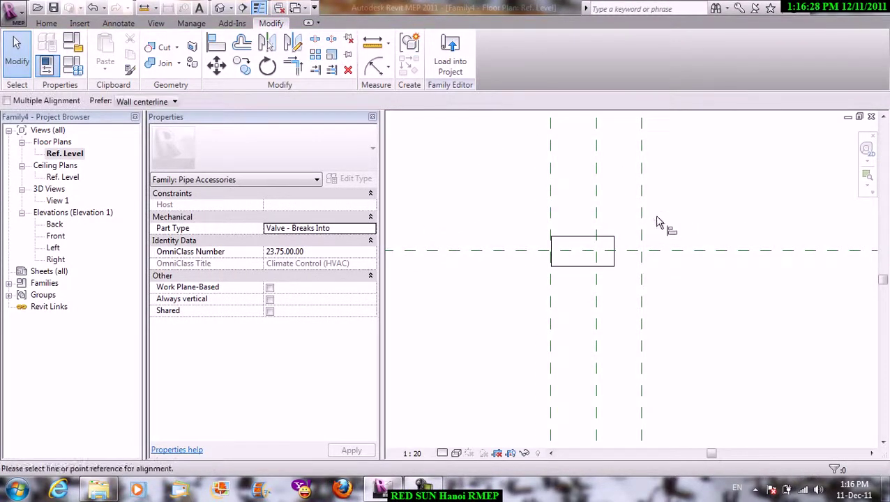
{"action": "left_click", "coordinate": [614, 249]}
{"action": "right_click", "coordinate": [538, 189]}
{"action": "left_click", "coordinate": [537, 188]}
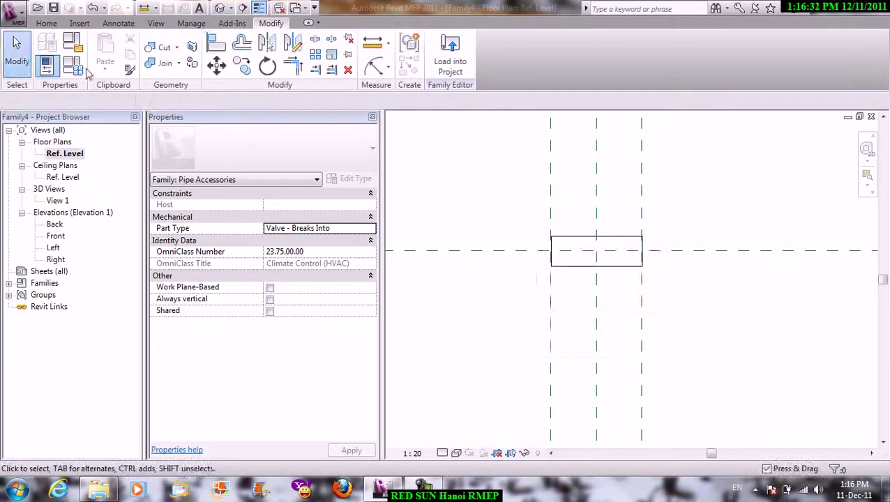
In Family Types, set parameter R's formula to L/6.
{"action": "left_click", "coordinate": [74, 67]}
{"action": "left_click", "coordinate": [258, 172]}
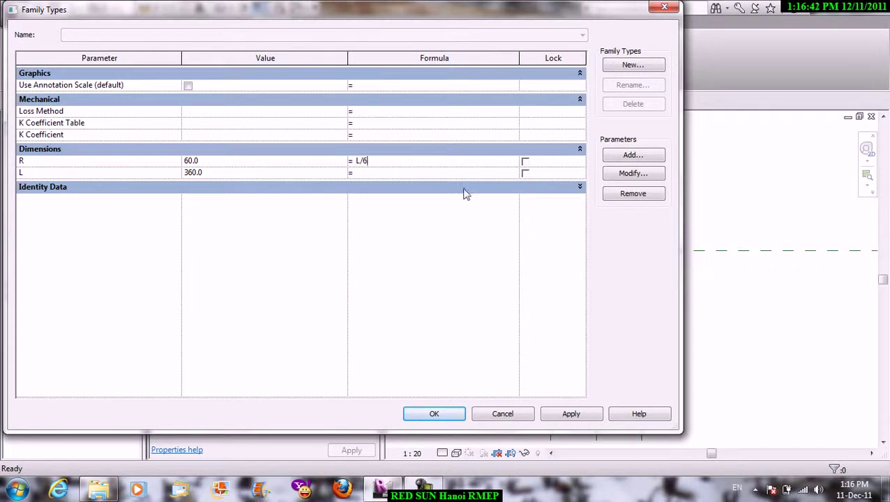
{"action": "left_click", "coordinate": [438, 421]}
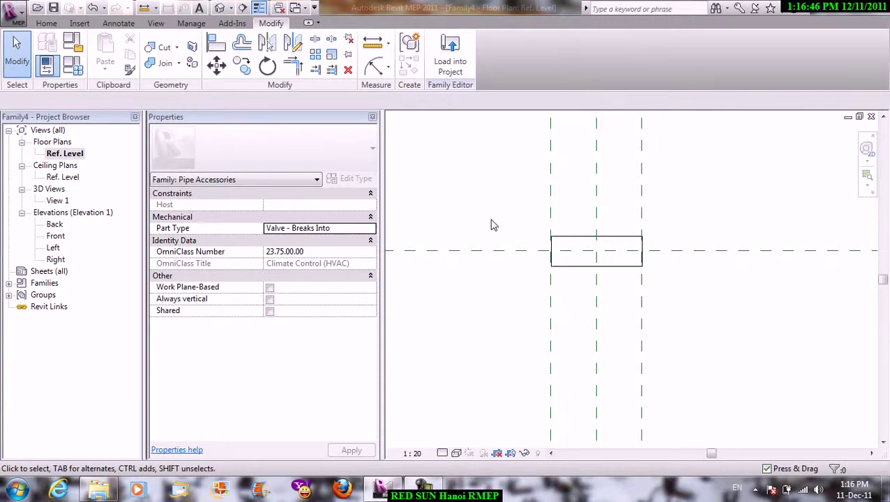
Add reference planes offset 10 from the left and right outer planes using Pick Lines.
{"action": "scroll", "coordinate": [529, 204], "scroll_direction": "up", "scroll_amount": 2}
{"action": "scroll", "coordinate": [530, 204], "scroll_direction": "down", "scroll_amount": 1}
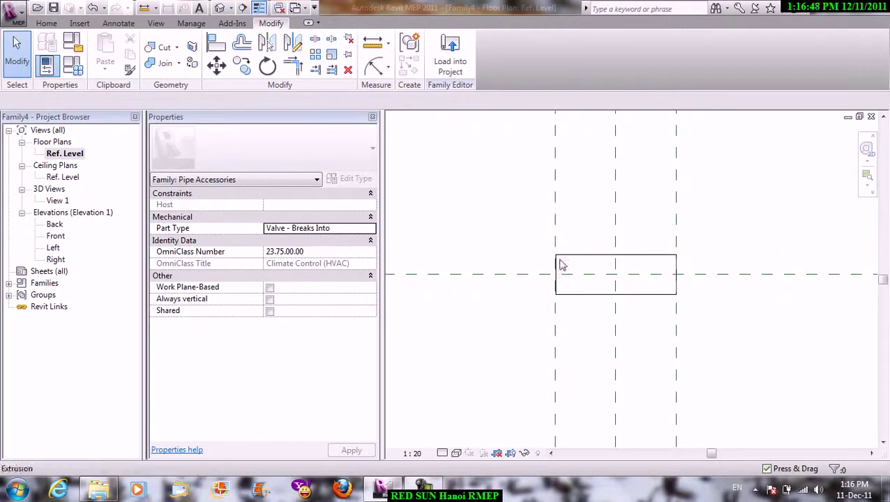
{"action": "middle_click_drag", "start_coordinate": [558, 251], "coordinate": [555, 222]}
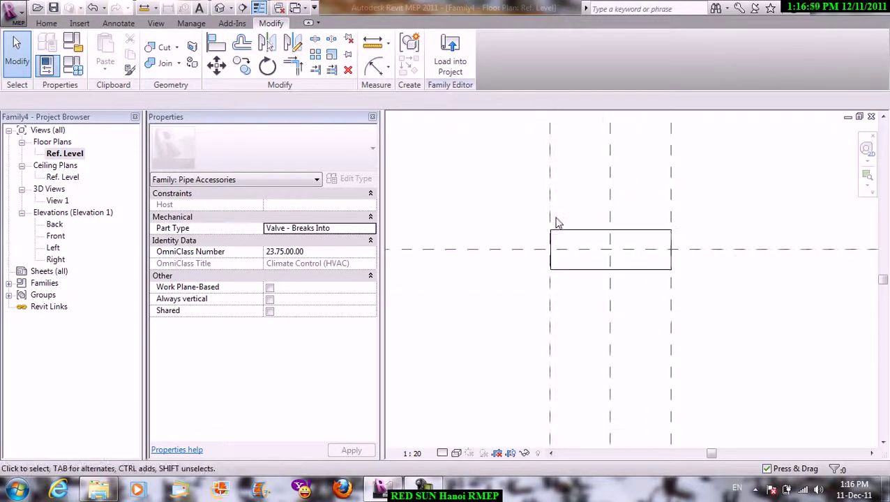
{"action": "key", "text": "r"}
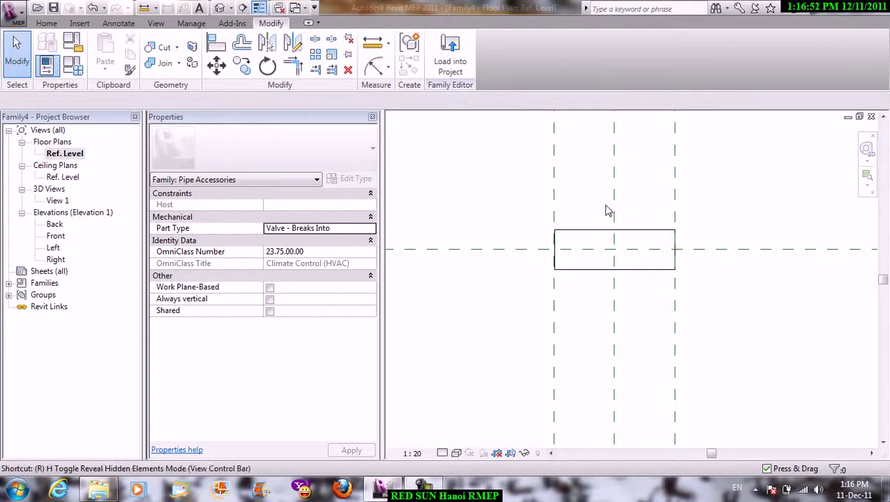
{"action": "key", "text": "p"}
{"action": "left_click", "coordinate": [451, 41]}
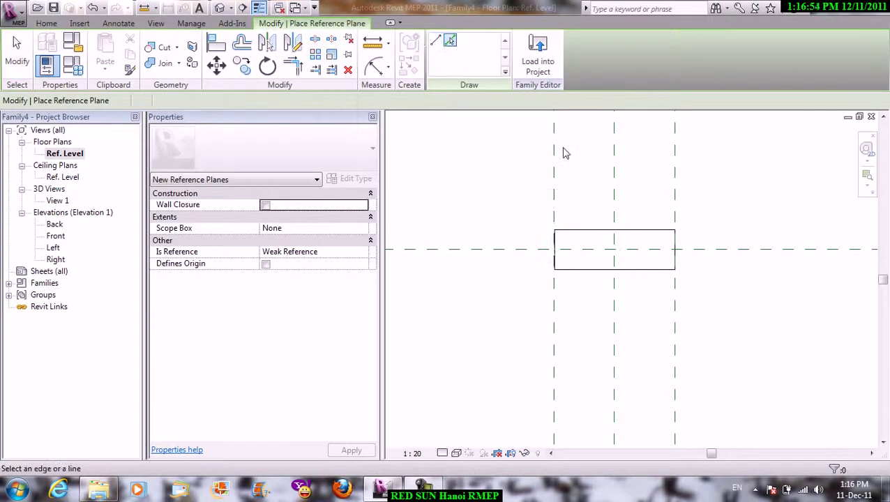
{"action": "left_click", "coordinate": [160, 102]}
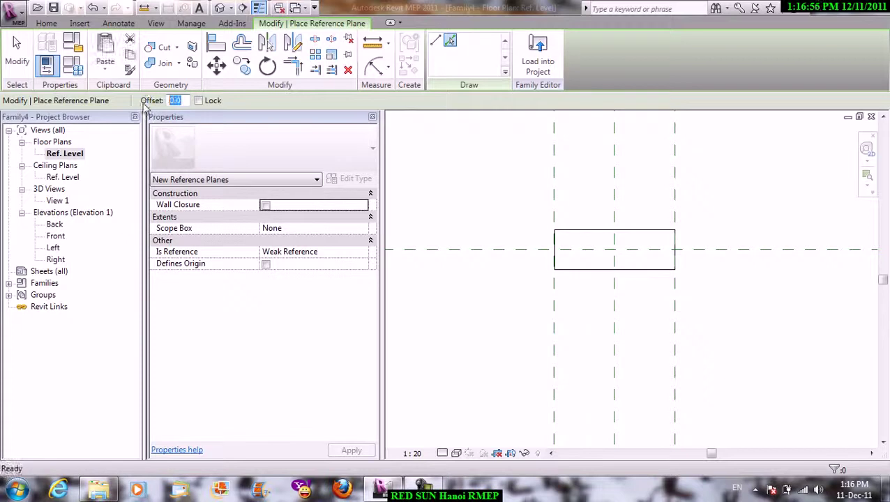
{"action": "left_click", "coordinate": [553, 198]}
{"action": "left_click", "coordinate": [675, 219]}
{"action": "right_click", "coordinate": [703, 177]}
{"action": "left_click", "coordinate": [739, 186]}
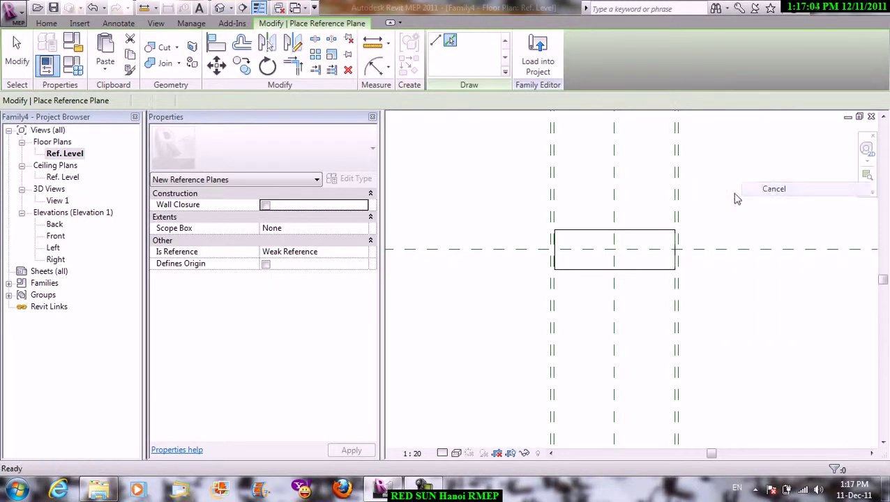
{"action": "scroll", "coordinate": [453, 125], "scroll_direction": "up", "scroll_amount": 1}
Place aligned dimensions across both 10 gaps between the paired reference planes.
{"action": "left_click", "coordinate": [390, 70]}
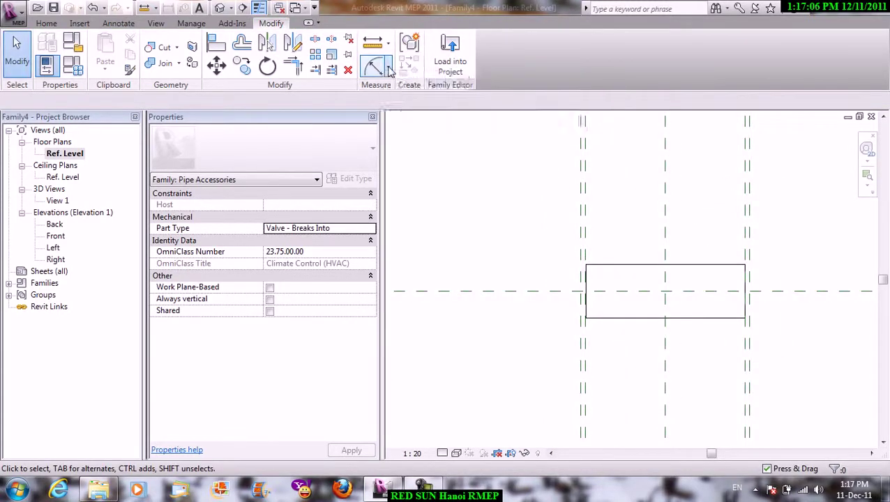
{"action": "left_click", "coordinate": [380, 89]}
{"action": "scroll", "coordinate": [581, 248], "scroll_direction": "up", "scroll_amount": 1}
{"action": "scroll", "coordinate": [579, 246], "scroll_direction": "up", "scroll_amount": 1}
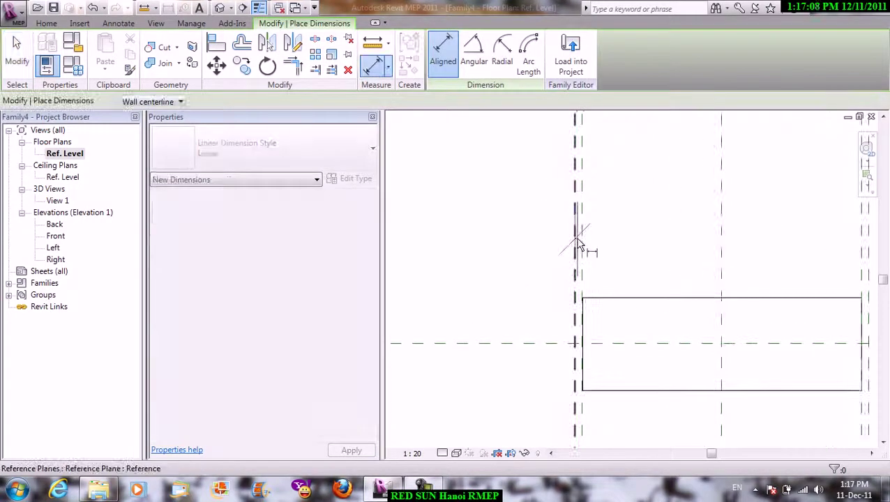
{"action": "left_click", "coordinate": [580, 245]}
{"action": "middle_click_drag", "start_coordinate": [667, 252], "coordinate": [490, 297]}
{"action": "scroll", "coordinate": [621, 265], "scroll_direction": "up", "scroll_amount": 1}
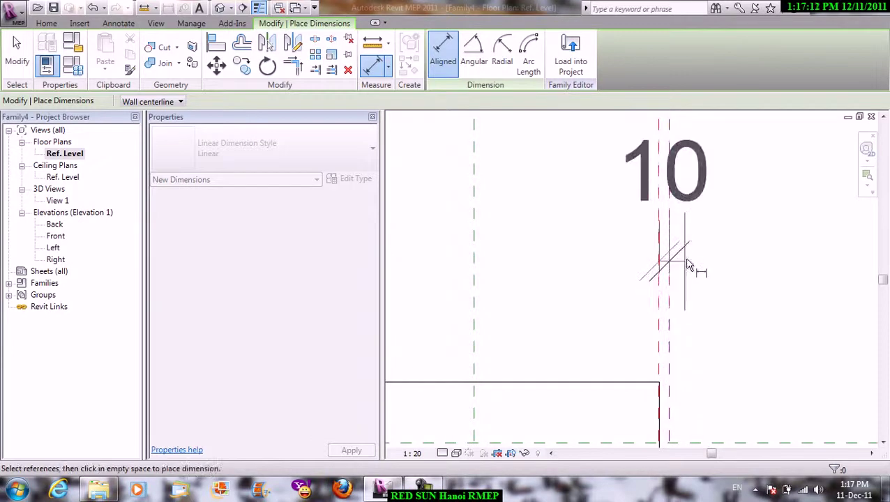
{"action": "right_click", "coordinate": [575, 210]}
{"action": "left_click", "coordinate": [609, 219]}
{"action": "right_click", "coordinate": [600, 210]}
{"action": "left_click", "coordinate": [637, 221]}
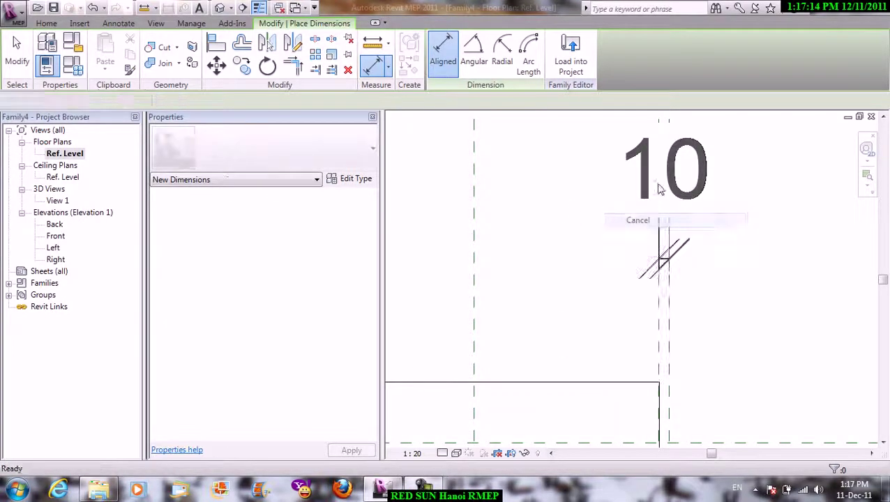
Label the first 10 dimension with a new parameter named b.
{"action": "left_click", "coordinate": [661, 246]}
{"action": "left_click", "coordinate": [335, 101]}
{"action": "left_click", "coordinate": [337, 124]}
{"action": "type", "text": "b"}
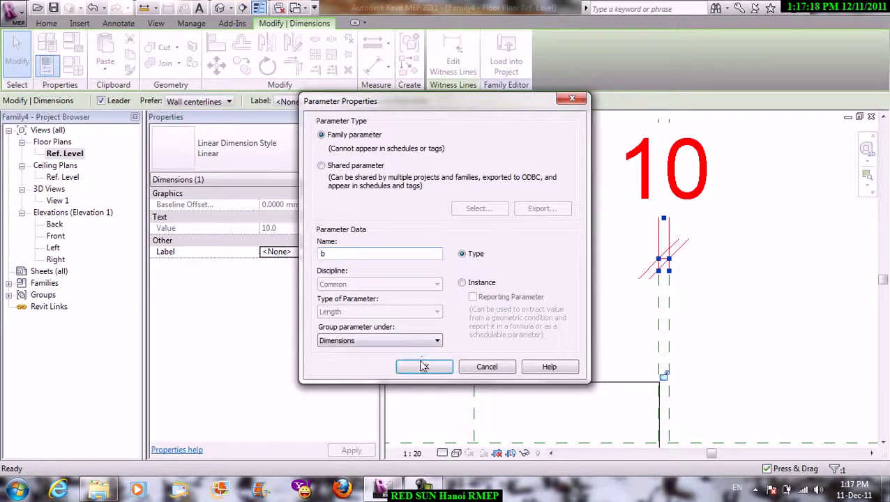
{"action": "left_click", "coordinate": [424, 367]}
Label the second 10 dimension with the existing parameter b.
{"action": "scroll", "coordinate": [660, 258], "scroll_direction": "down", "scroll_amount": 2}
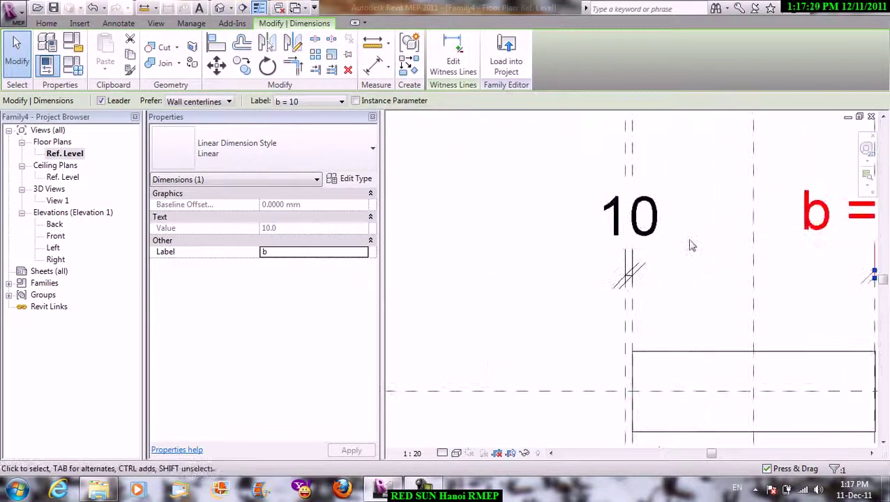
{"action": "left_click", "coordinate": [632, 223]}
{"action": "left_click", "coordinate": [328, 105]}
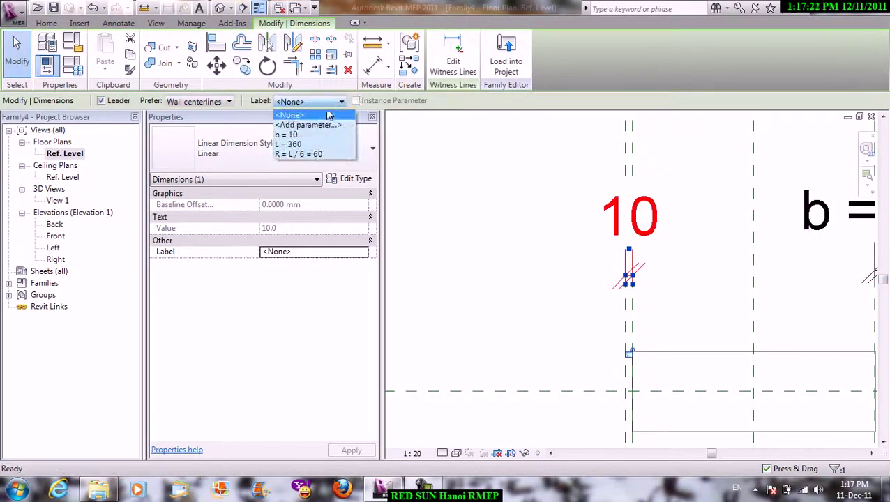
{"action": "left_click", "coordinate": [307, 123]}
{"action": "type", "text": "b"}
{"action": "left_click", "coordinate": [424, 367]}
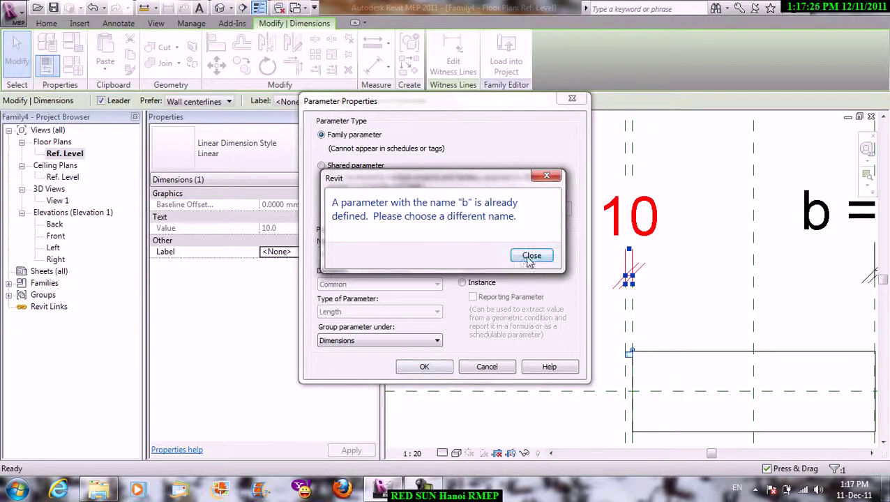
{"action": "left_click", "coordinate": [539, 256]}
{"action": "key", "text": "Escape"}
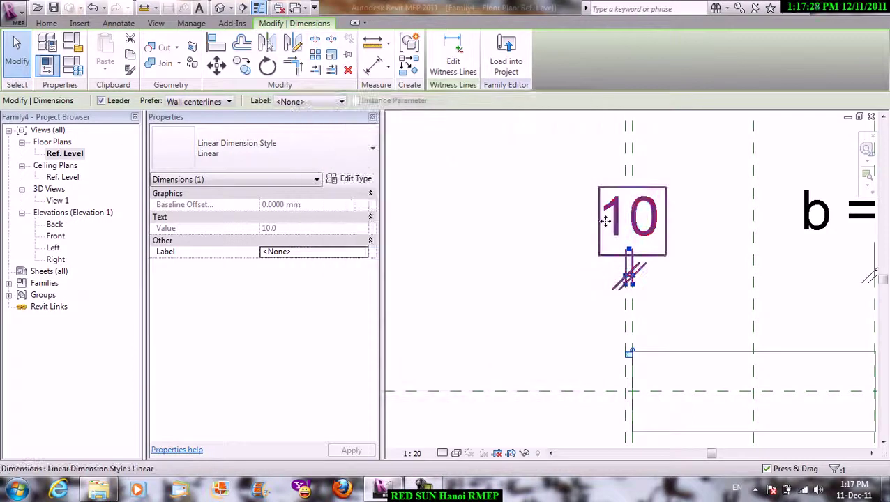
{"action": "left_click", "coordinate": [341, 101]}
{"action": "left_click", "coordinate": [328, 80]}
{"action": "left_click", "coordinate": [529, 246]}
{"action": "scroll", "coordinate": [523, 251], "scroll_direction": "down", "scroll_amount": 2}
{"action": "scroll", "coordinate": [544, 255], "scroll_direction": "down", "scroll_amount": 1}
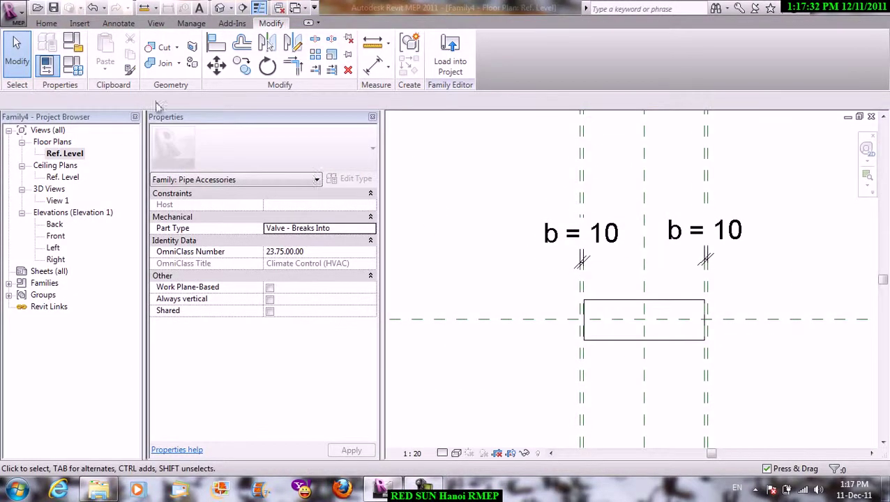
Try the formula R * 1.2 for b, then undo it so b returns to 10.
{"action": "left_click", "coordinate": [73, 67]}
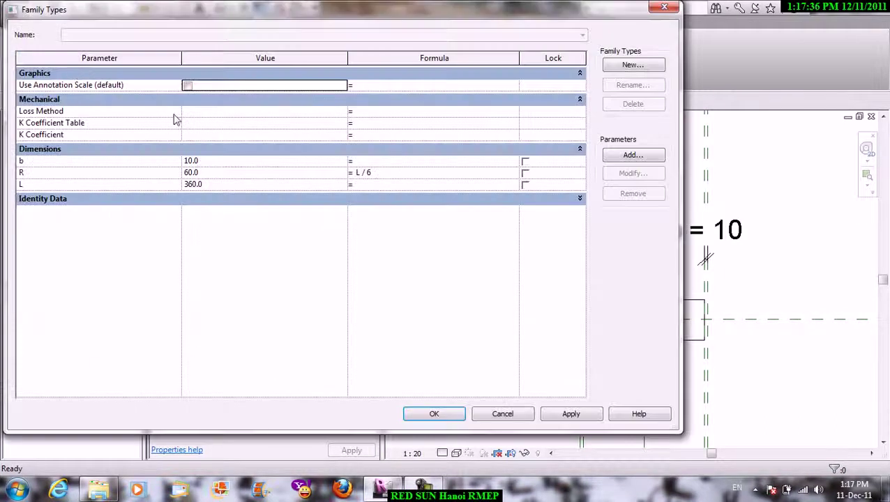
{"action": "left_click", "coordinate": [383, 161]}
{"action": "type", "text": "R*1.2"}
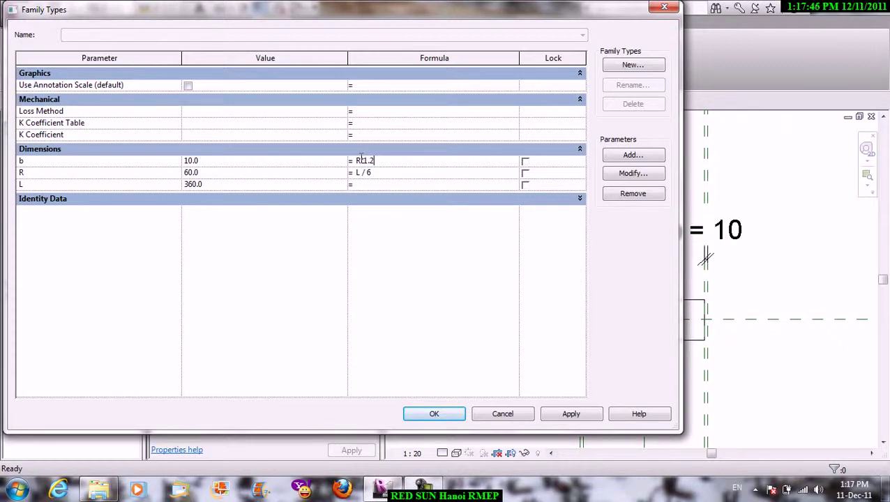
{"action": "left_click", "coordinate": [432, 415]}
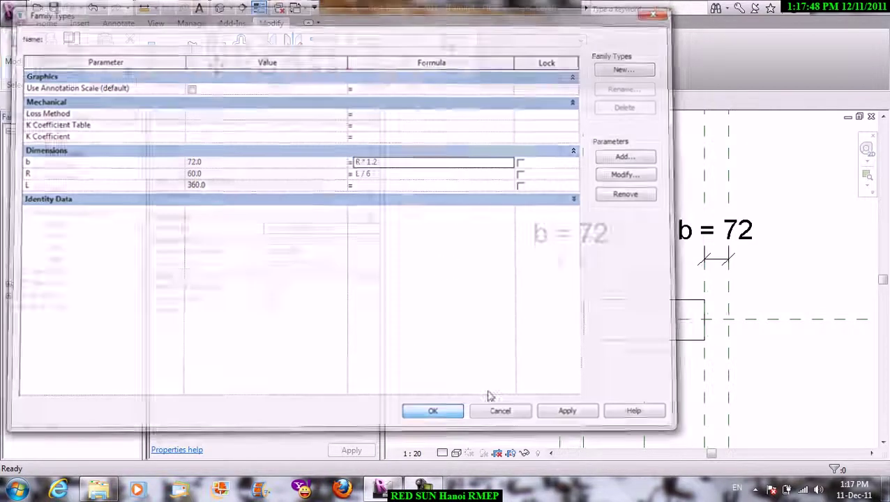
{"action": "left_click", "coordinate": [505, 318]}
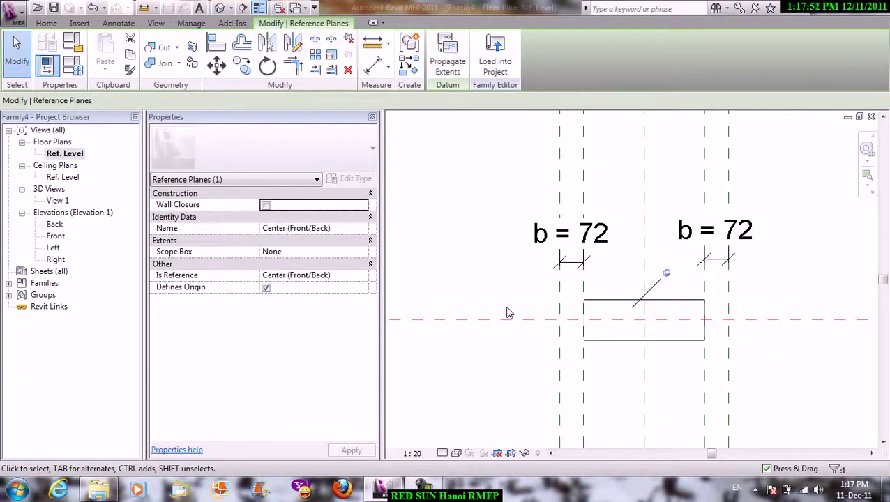
{"action": "key", "text": "ctrl+z"}
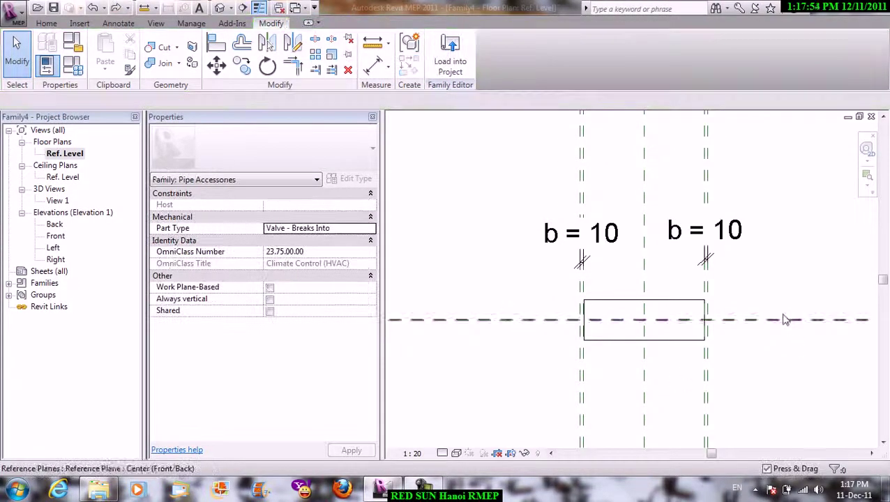
{"action": "scroll", "coordinate": [768, 311], "scroll_direction": "up", "scroll_amount": 2}
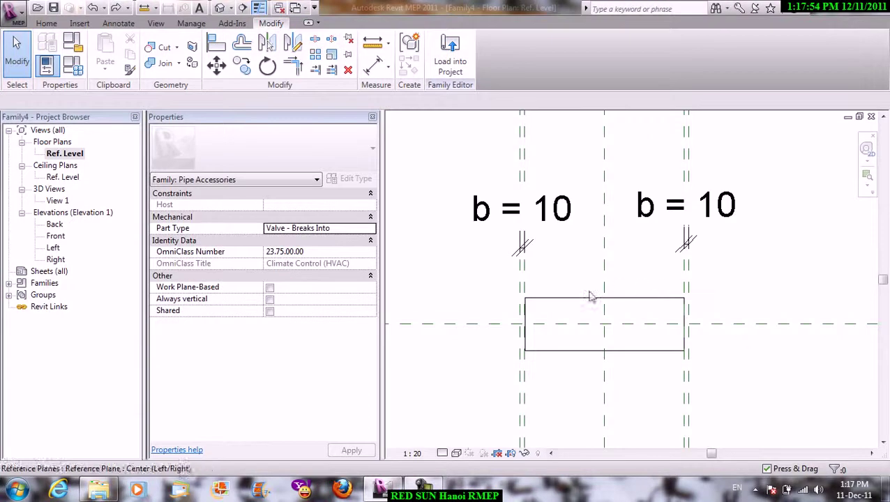
{"action": "left_click", "coordinate": [565, 218]}
{"action": "key", "text": "Escape"}
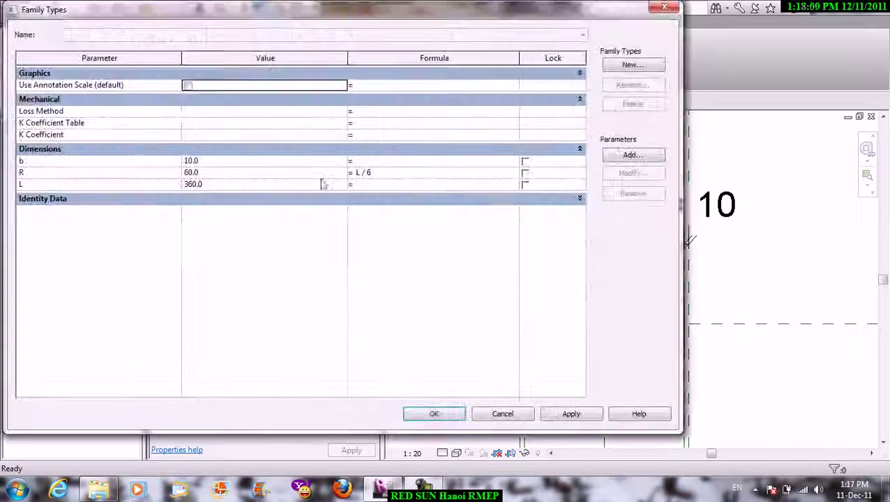
Enter R / 6 as b's formula in Family Types and confirm.
{"action": "left_click_drag", "start_coordinate": [204, 18], "coordinate": [253, 45]}
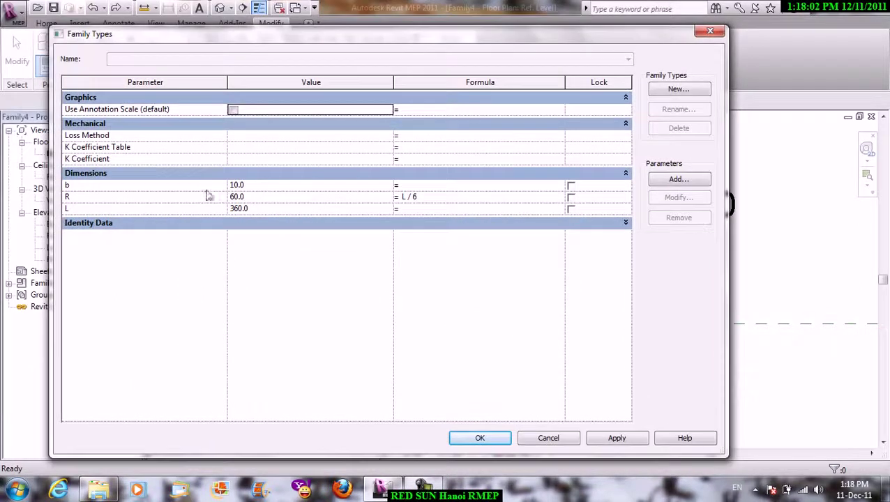
{"action": "left_click", "coordinate": [417, 185]}
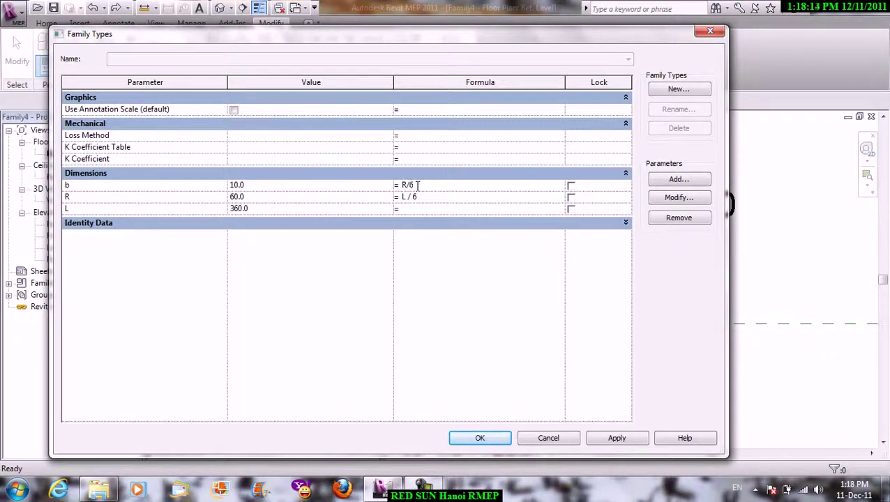
{"action": "left_click", "coordinate": [505, 443]}
{"action": "scroll", "coordinate": [465, 241], "scroll_direction": "up", "scroll_amount": 1}
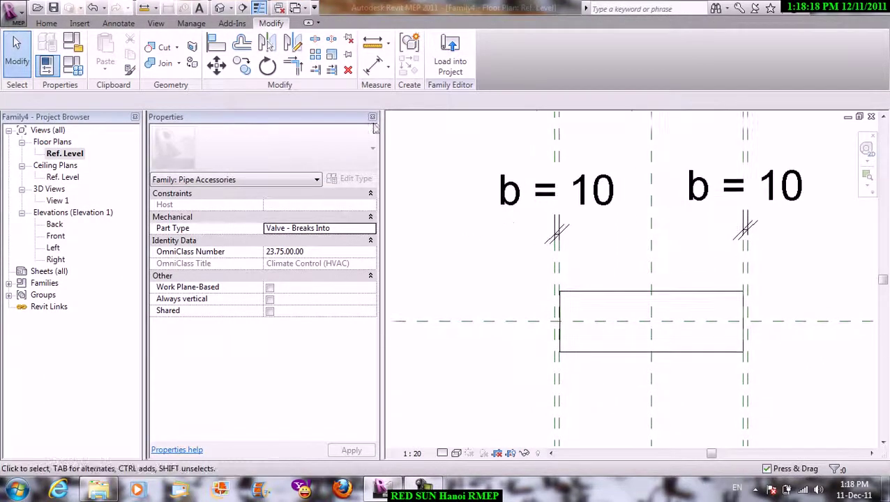
Set the reference plane as work plane and open the Left elevation.
{"action": "left_click", "coordinate": [46, 24]}
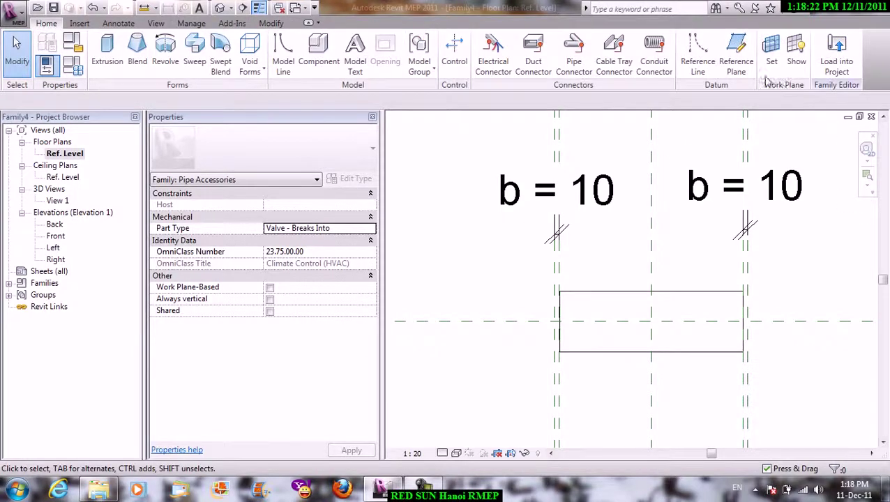
{"action": "left_click", "coordinate": [771, 54]}
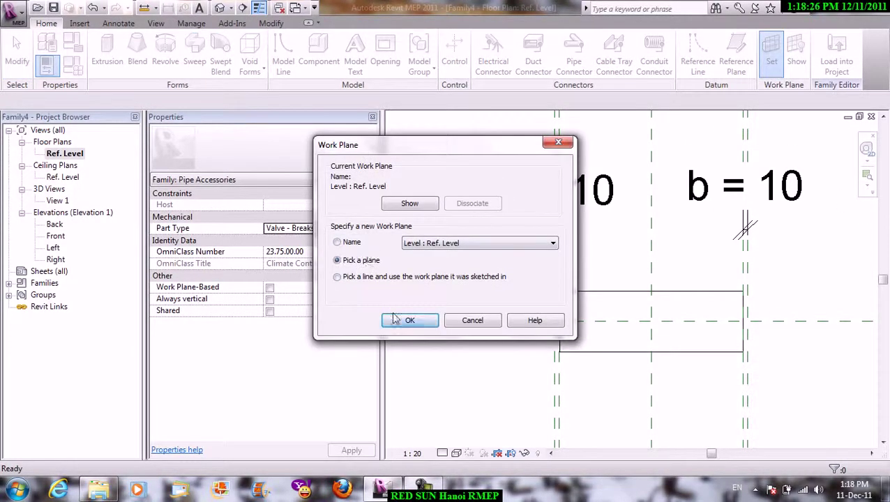
{"action": "left_click", "coordinate": [395, 319]}
{"action": "scroll", "coordinate": [556, 260], "scroll_direction": "up", "scroll_amount": 2}
{"action": "scroll", "coordinate": [556, 259], "scroll_direction": "up", "scroll_amount": 1}
{"action": "left_click", "coordinate": [556, 279]}
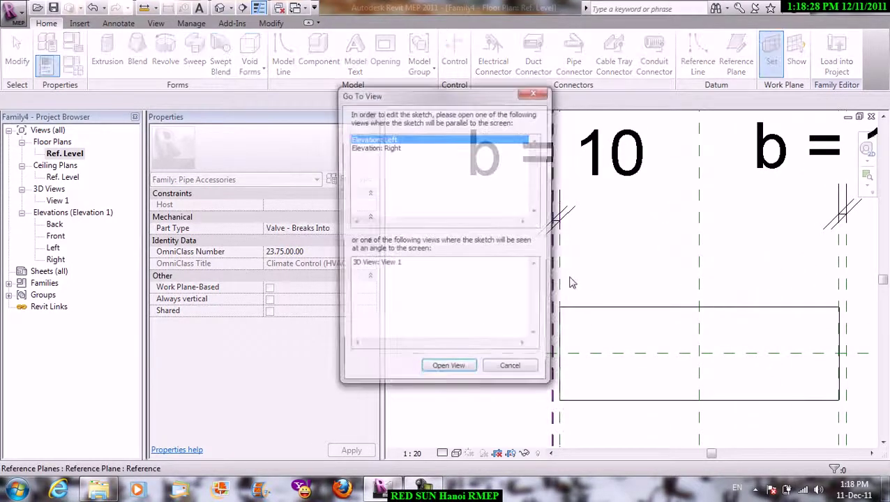
{"action": "left_click", "coordinate": [454, 375]}
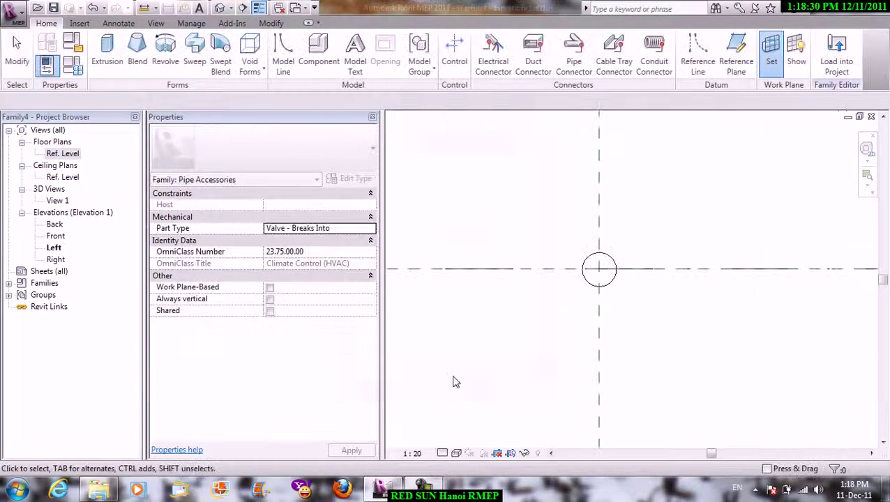
Sketch an extrusion circle of radius 85 centred on the reference-plane intersection.
{"action": "left_click", "coordinate": [108, 47]}
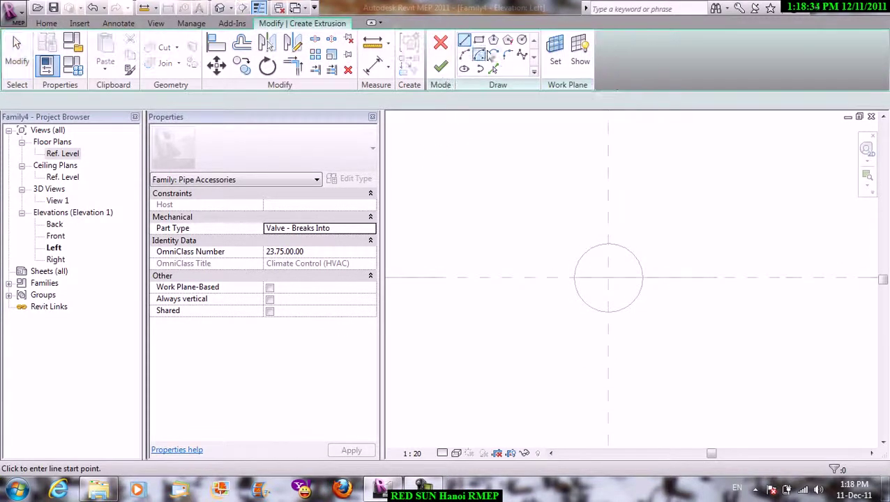
{"action": "left_click", "coordinate": [522, 39]}
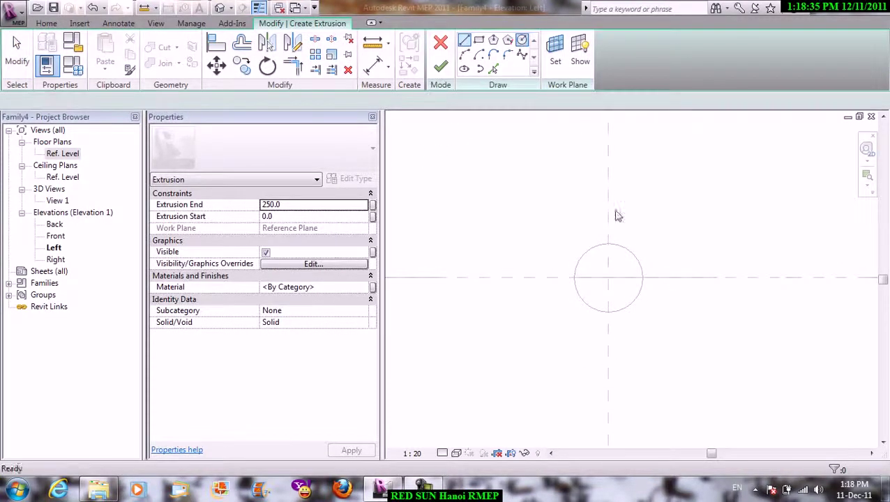
{"action": "left_click", "coordinate": [608, 278]}
{"action": "left_click", "coordinate": [635, 237]}
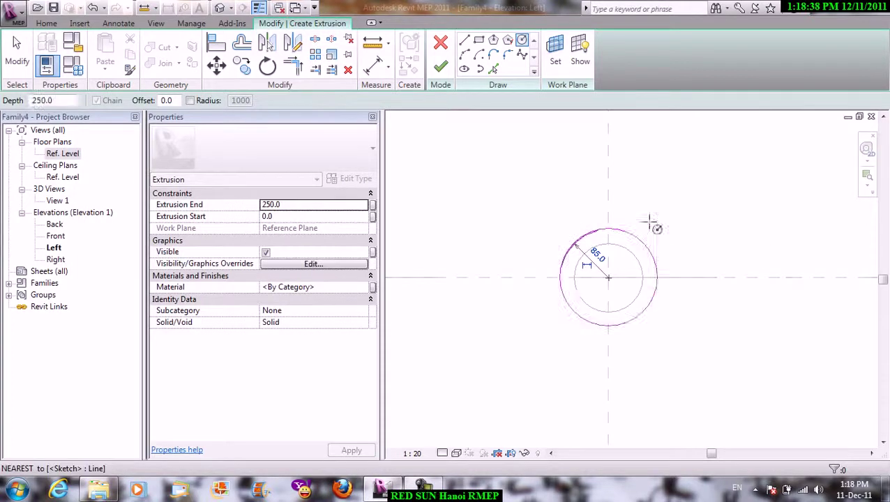
{"action": "right_click", "coordinate": [655, 185]}
{"action": "left_click", "coordinate": [691, 195]}
{"action": "right_click", "coordinate": [689, 193]}
Add a radial dimension to the 85 circle.
{"action": "left_click", "coordinate": [723, 201]}
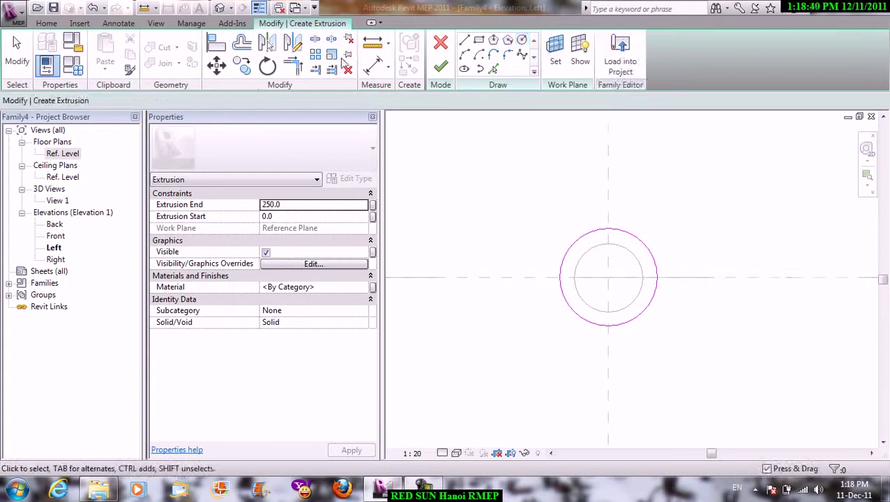
{"action": "left_click", "coordinate": [387, 66]}
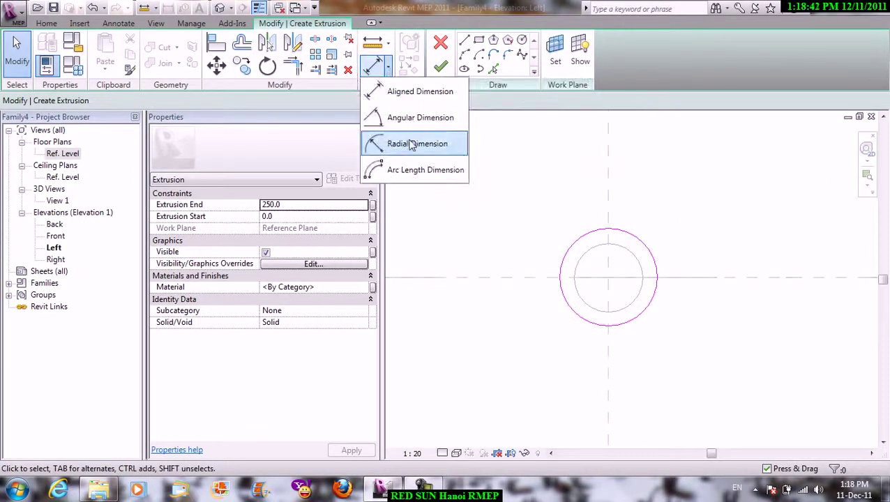
{"action": "left_click", "coordinate": [416, 144]}
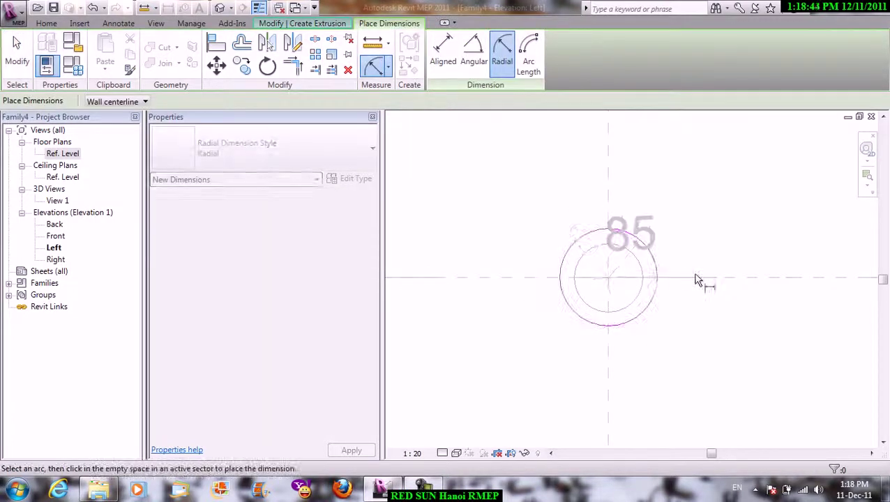
{"action": "right_click", "coordinate": [592, 173]}
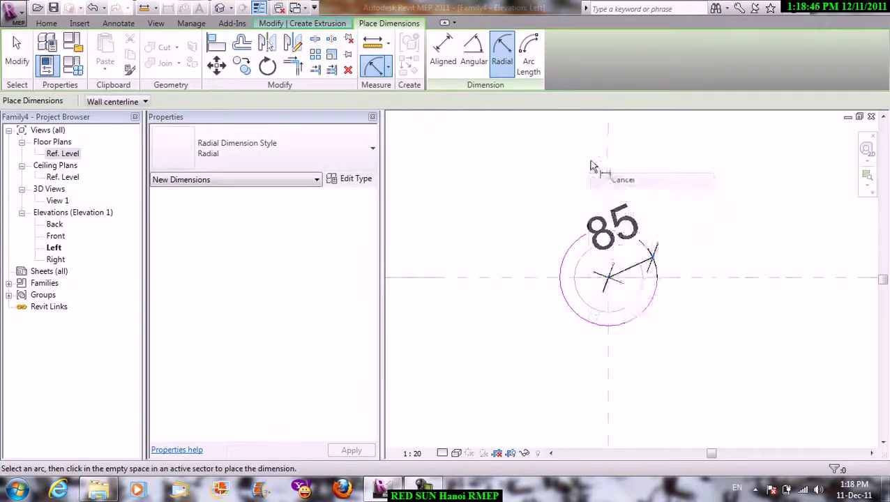
{"action": "left_click", "coordinate": [614, 179]}
Label the 85 radius with a new parameter Rb, then open Family Types.
{"action": "left_click", "coordinate": [635, 224]}
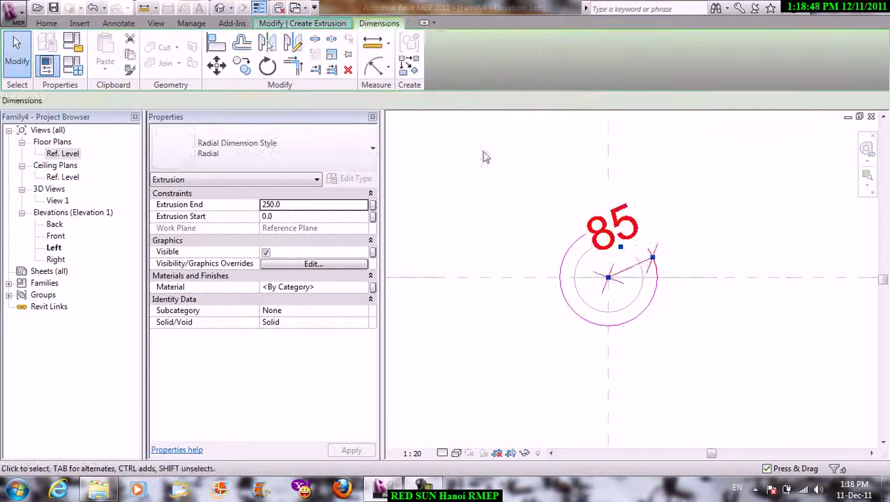
{"action": "left_click", "coordinate": [295, 102]}
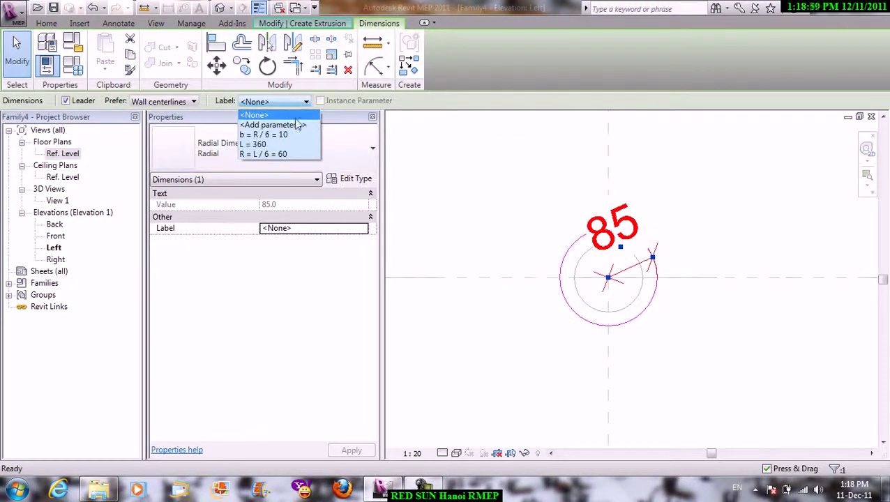
{"action": "left_click", "coordinate": [296, 125]}
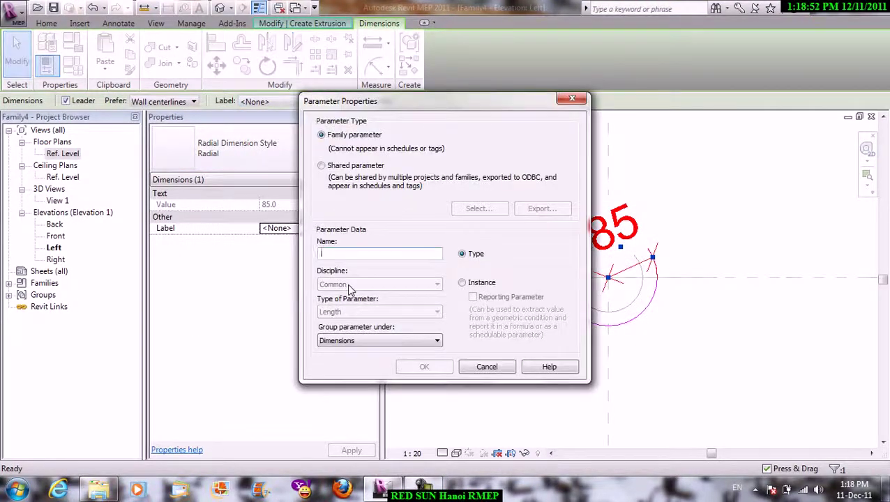
{"action": "type", "text": "Rb"}
{"action": "left_click", "coordinate": [427, 369]}
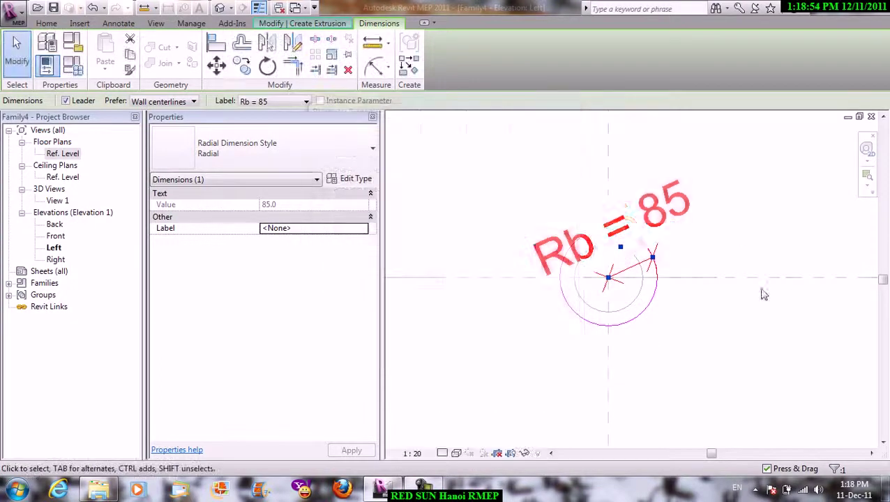
{"action": "left_click", "coordinate": [740, 227]}
{"action": "left_click", "coordinate": [85, 69]}
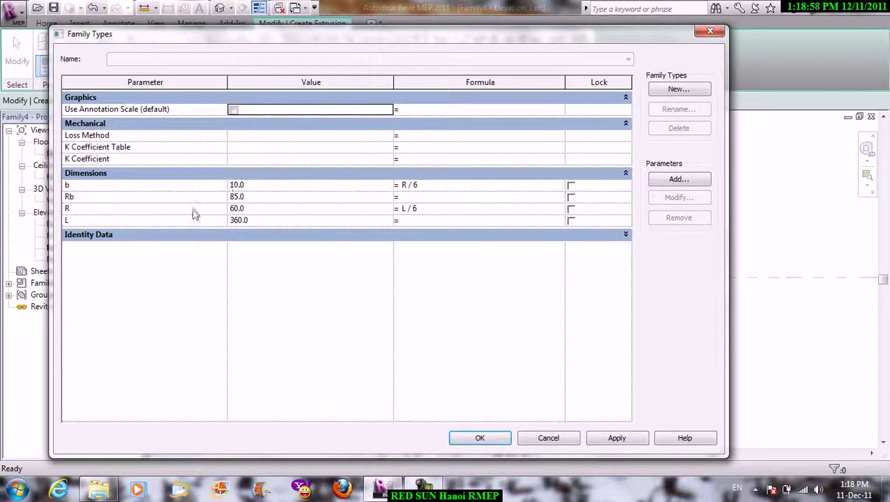
Set Rb's formula to R*1.2, finish the end-plate extrusion, and return to Ref. Level.
{"action": "left_click", "coordinate": [424, 198]}
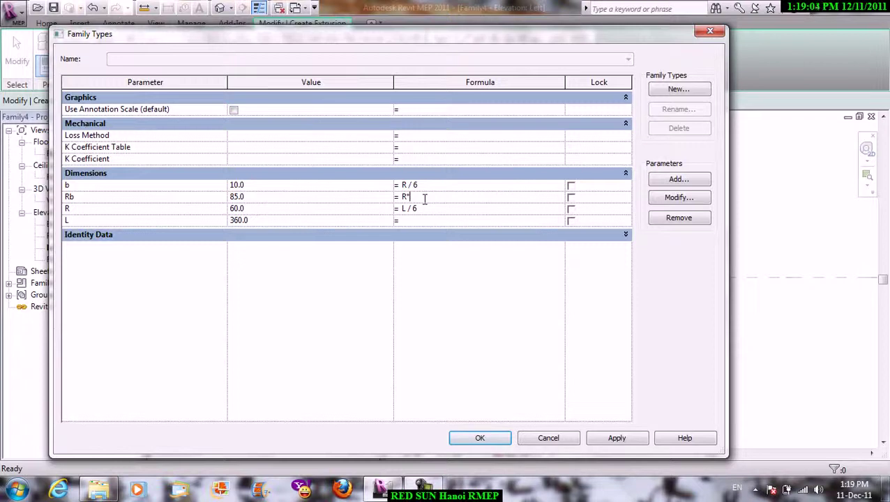
{"action": "left_click", "coordinate": [472, 446]}
{"action": "left_click", "coordinate": [441, 66]}
{"action": "double_click", "coordinate": [63, 154]}
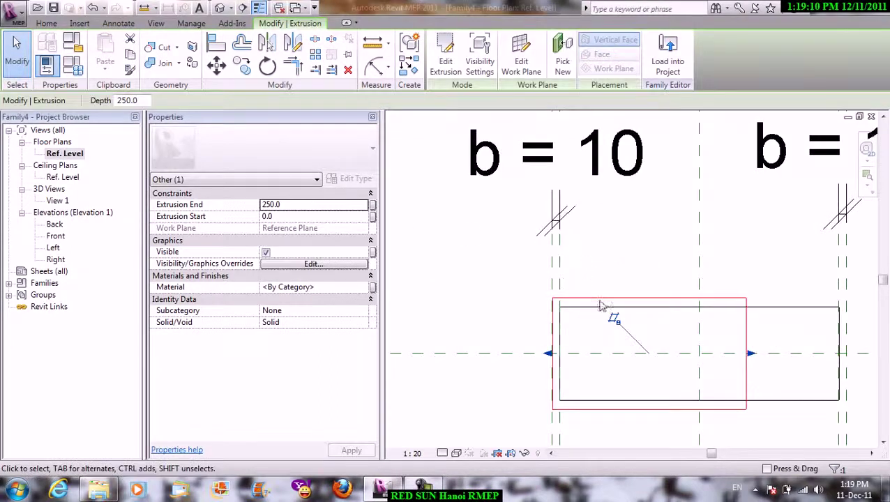
Attempt aligning the end-plate extrusion to a reference line, then cancel the Align command.
{"action": "middle_click_drag", "start_coordinate": [593, 299], "coordinate": [604, 227]}
{"action": "left_click", "coordinate": [615, 231]}
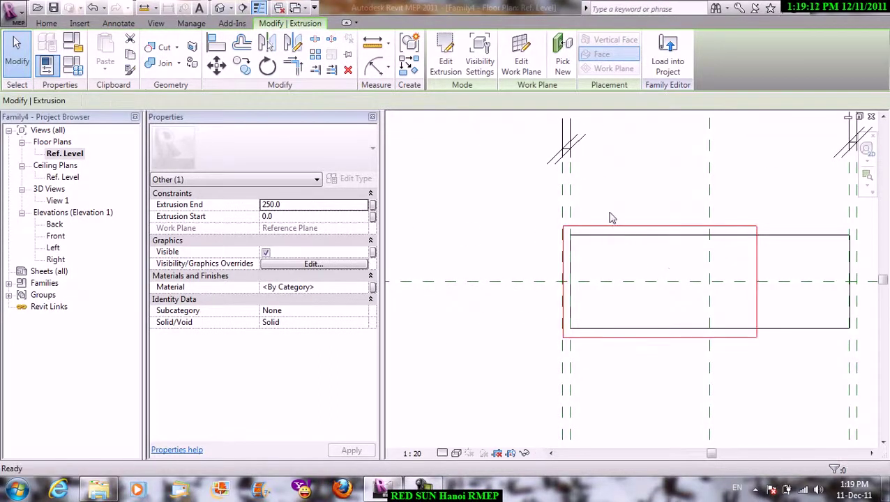
{"action": "key", "text": "a"}
{"action": "key", "text": "l"}
{"action": "left_click", "coordinate": [579, 199]}
{"action": "left_click", "coordinate": [760, 275]}
{"action": "right_click", "coordinate": [489, 184]}
{"action": "left_click", "coordinate": [646, 194]}
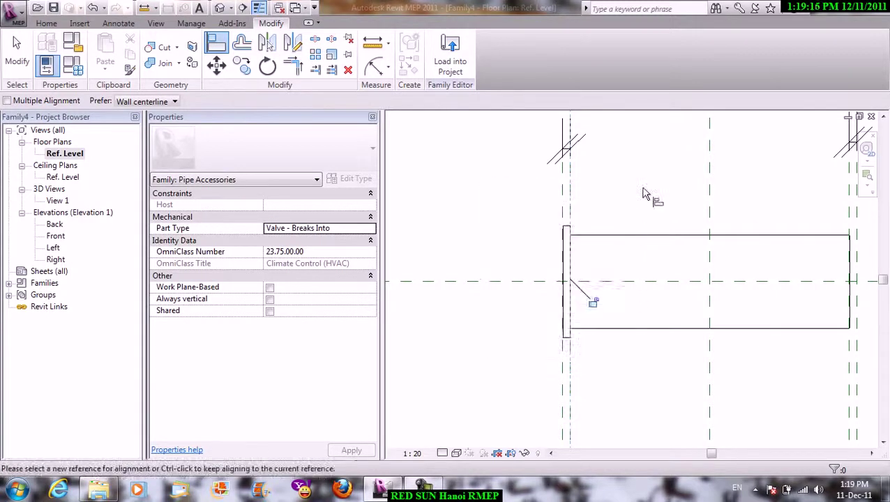
{"action": "right_click", "coordinate": [497, 202]}
{"action": "left_click", "coordinate": [513, 213]}
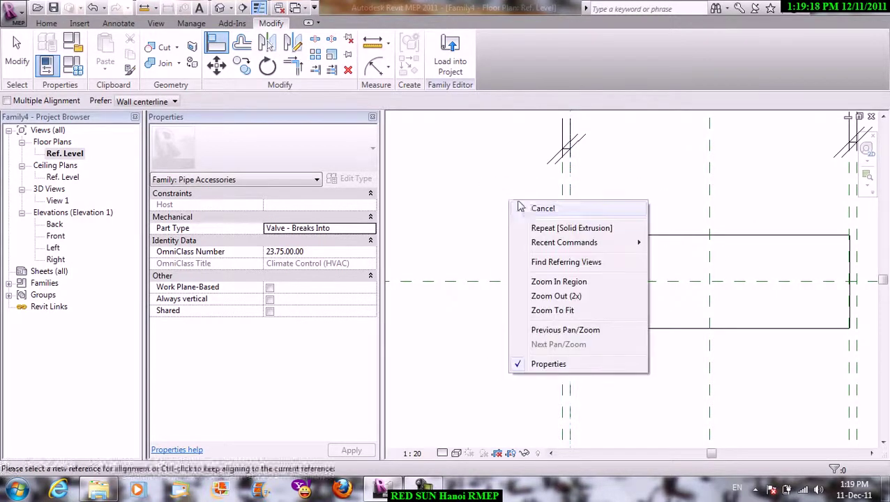
{"action": "left_click", "coordinate": [519, 204]}
Mirror the left end plate about the centre reference plane to the right end.
{"action": "left_click_drag", "start_coordinate": [545, 205], "coordinate": [588, 352]}
{"action": "key", "text": "m"}
{"action": "key", "text": "m"}
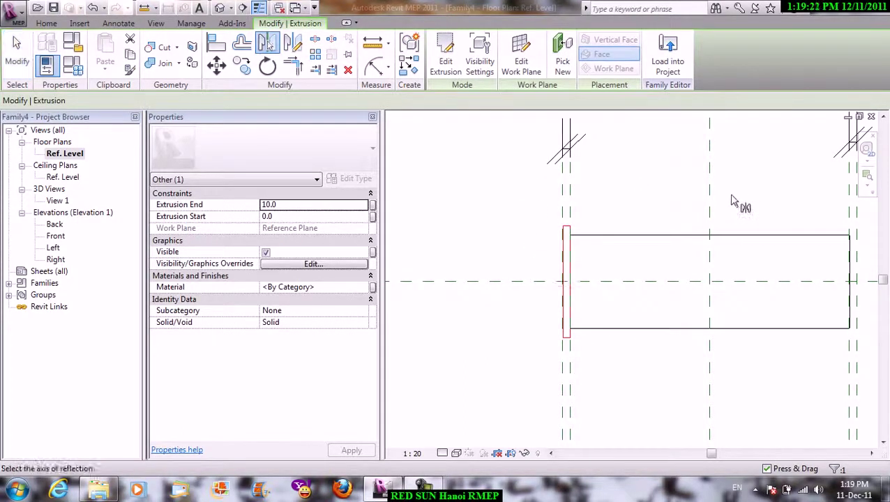
{"action": "left_click", "coordinate": [710, 209]}
{"action": "middle_click_drag", "start_coordinate": [523, 179], "coordinate": [468, 196]}
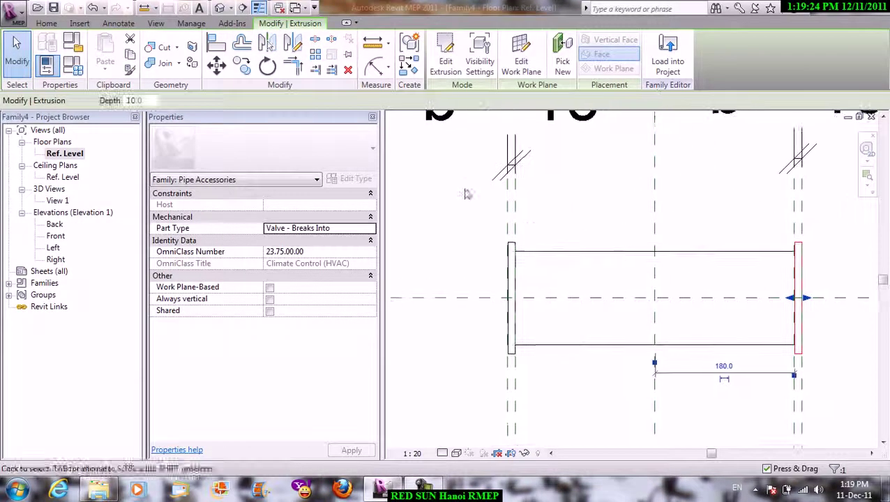
{"action": "right_click", "coordinate": [468, 195]}
{"action": "left_click", "coordinate": [478, 187]}
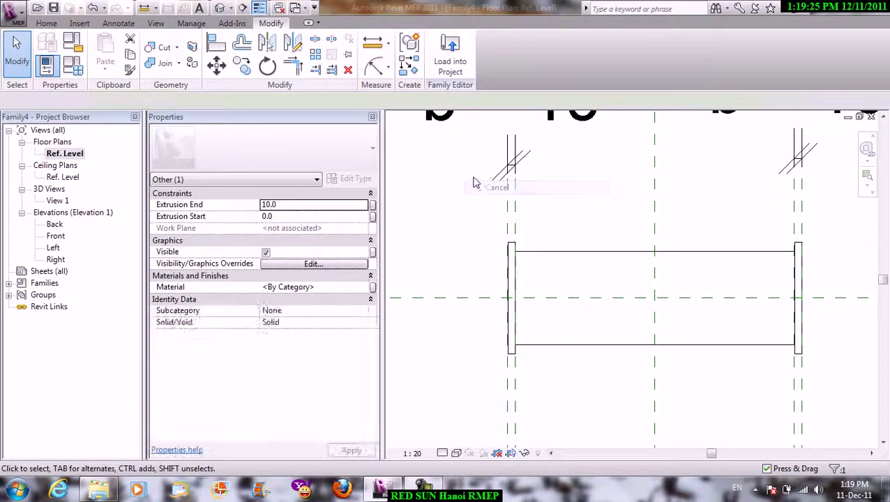
{"action": "left_click", "coordinate": [157, 24]}
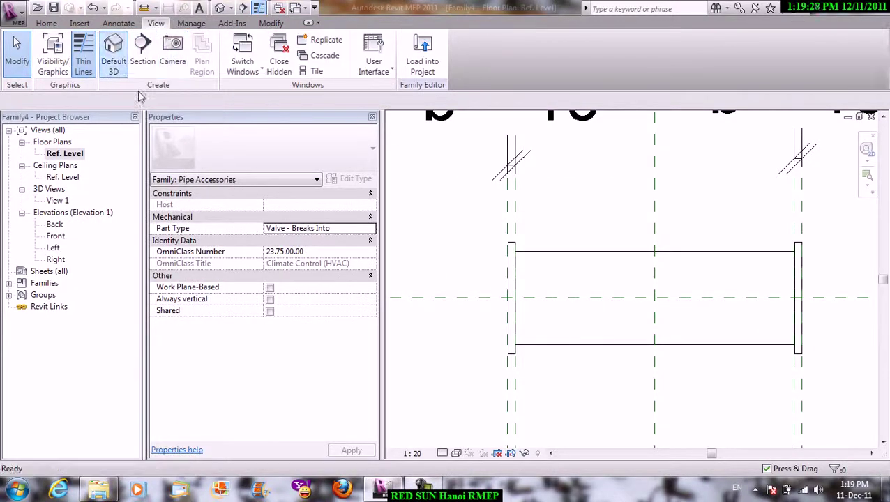
Inspect the cylinder with both end plates in Default 3D, briefly revisiting the Ref. Level plan.
{"action": "left_click", "coordinate": [113, 55]}
{"action": "scroll", "coordinate": [576, 250], "scroll_direction": "up", "scroll_amount": 2}
{"action": "mouse_move", "coordinate": [658, 314]}
{"action": "middle_mouse_down"}
{"action": "mouse_move", "coordinate": [652, 323]}
{"action": "mouse_move", "coordinate": [781, 299]}
{"action": "middle_mouse_up"}
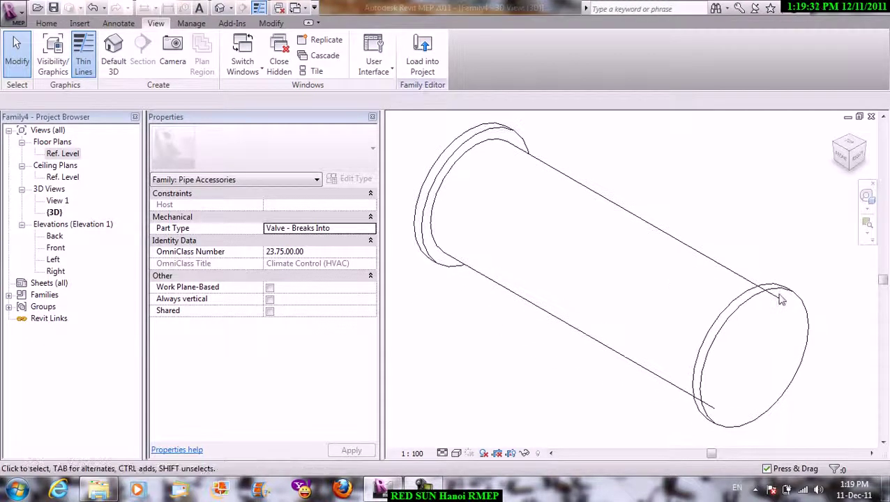
{"action": "scroll", "coordinate": [615, 208], "scroll_direction": "down", "scroll_amount": 1}
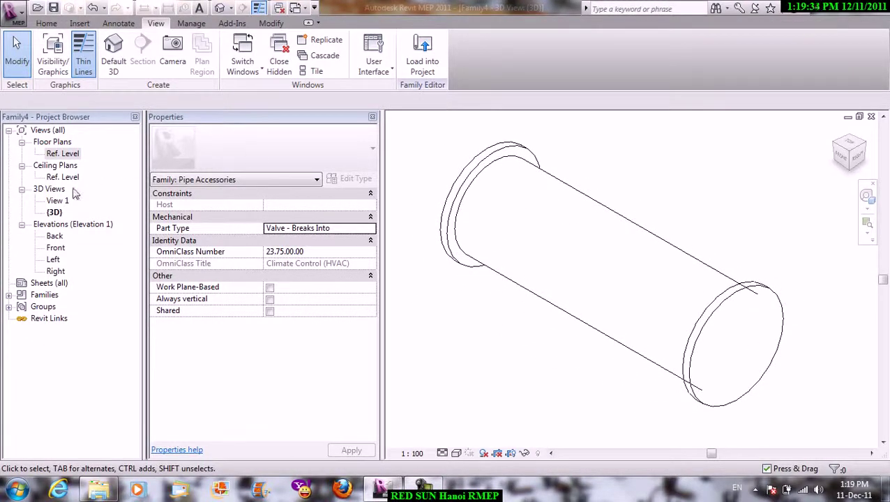
{"action": "double_click", "coordinate": [56, 154]}
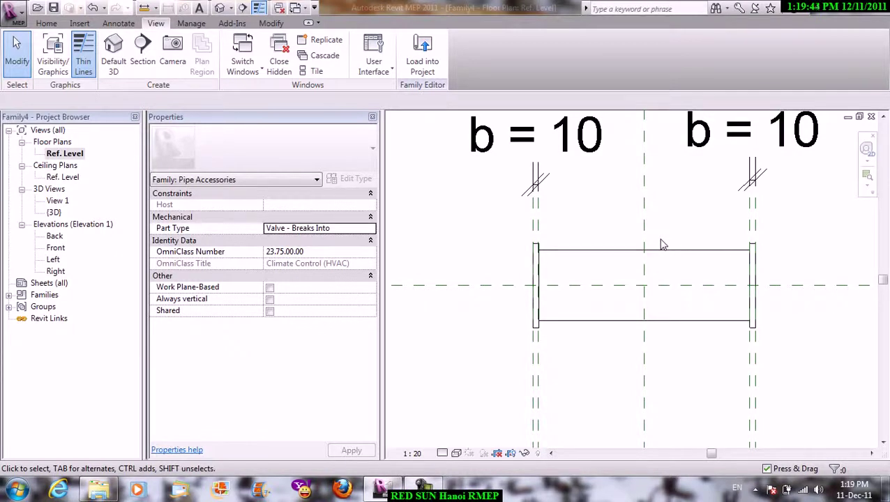
{"action": "scroll", "coordinate": [673, 261], "scroll_direction": "down", "scroll_amount": 1}
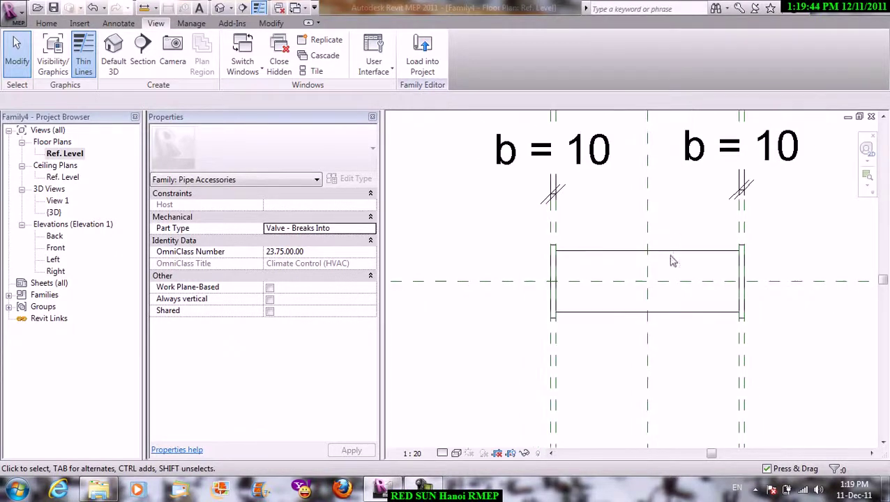
{"action": "left_click", "coordinate": [112, 63]}
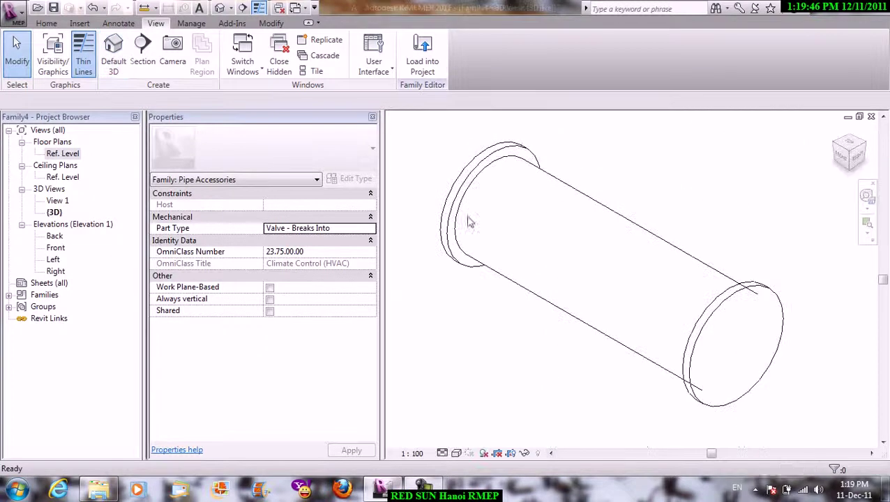
{"action": "left_click", "coordinate": [45, 28]}
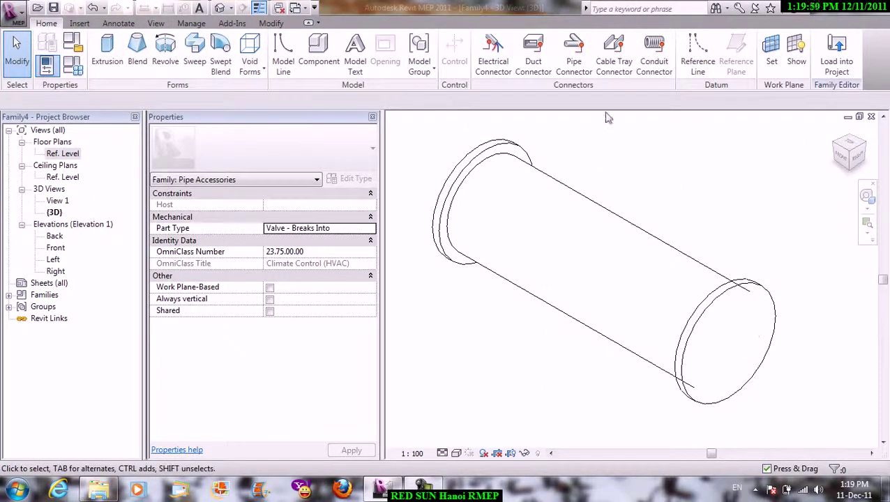
Place Hydronic Supply pipe connectors on the valve body's end faces and inspect Connector 1.
{"action": "left_click", "coordinate": [578, 66]}
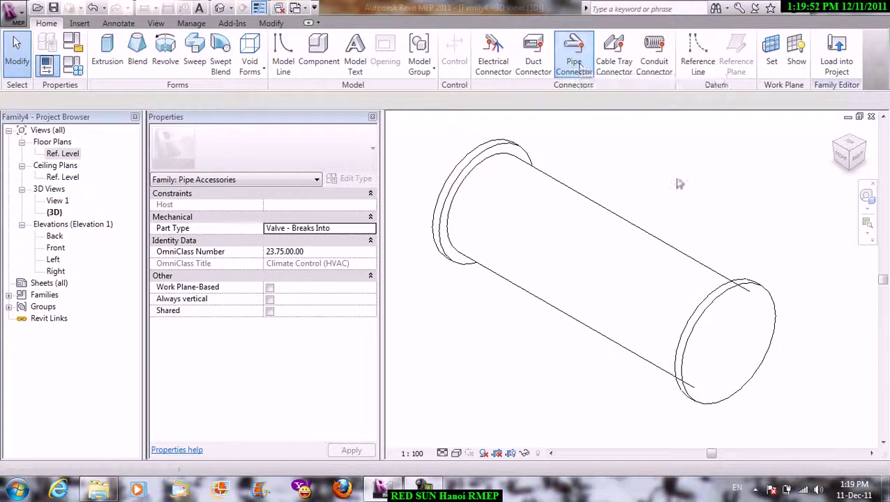
{"action": "left_click", "coordinate": [761, 291]}
{"action": "left_click", "coordinate": [470, 180]}
{"action": "middle_click_drag", "start_coordinate": [471, 183], "coordinate": [541, 277], "text": "shift"}
{"action": "right_click", "coordinate": [565, 181]}
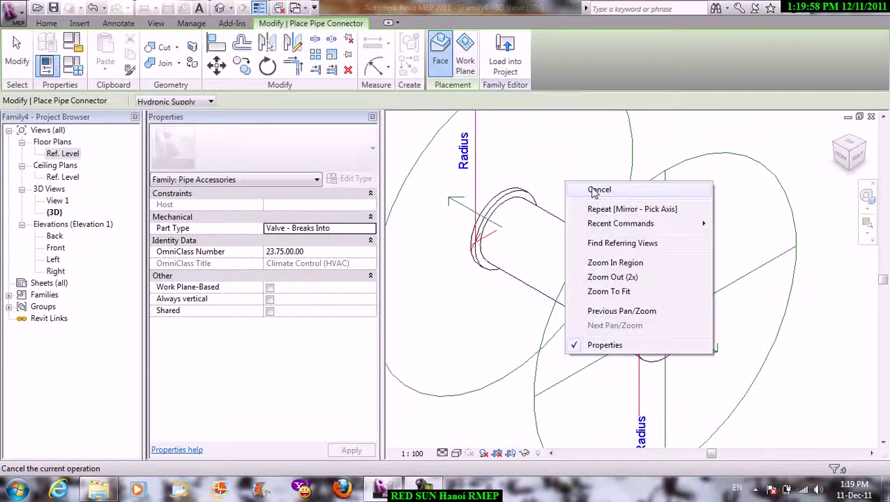
{"action": "left_click", "coordinate": [593, 191]}
{"action": "right_click", "coordinate": [600, 180]}
{"action": "left_click", "coordinate": [617, 189]}
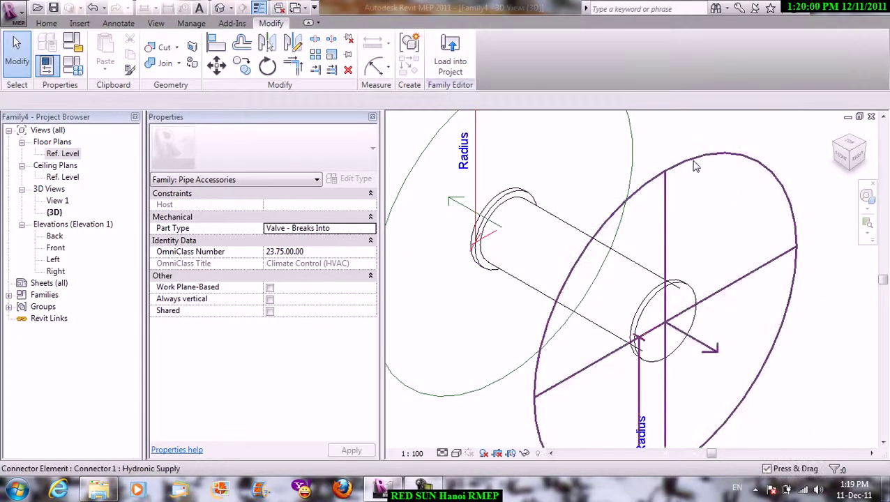
{"action": "left_click", "coordinate": [695, 166]}
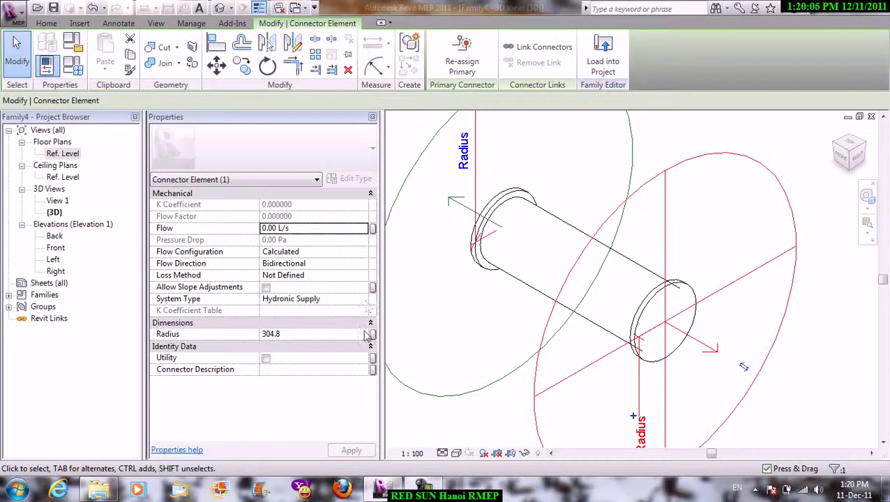
Set the first connector to Hydronic Supply and tie its radius to parameter R.
{"action": "left_click", "coordinate": [335, 299]}
{"action": "left_click", "coordinate": [363, 300]}
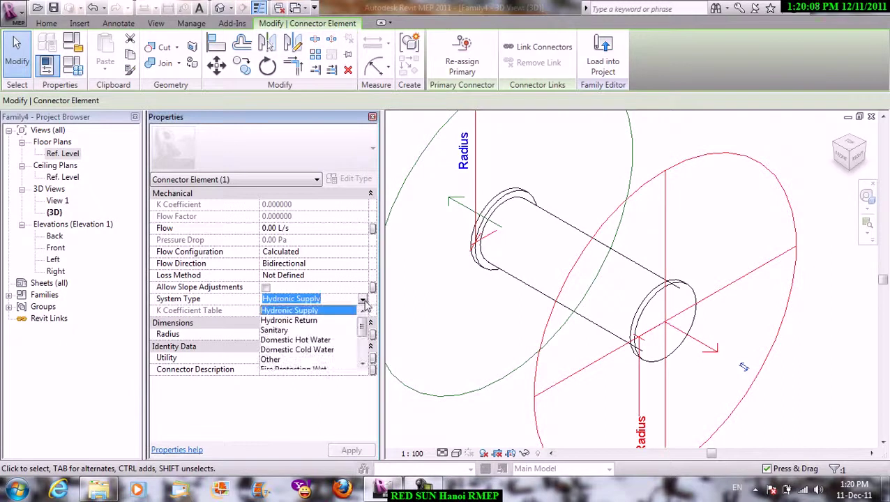
{"action": "left_click", "coordinate": [364, 302]}
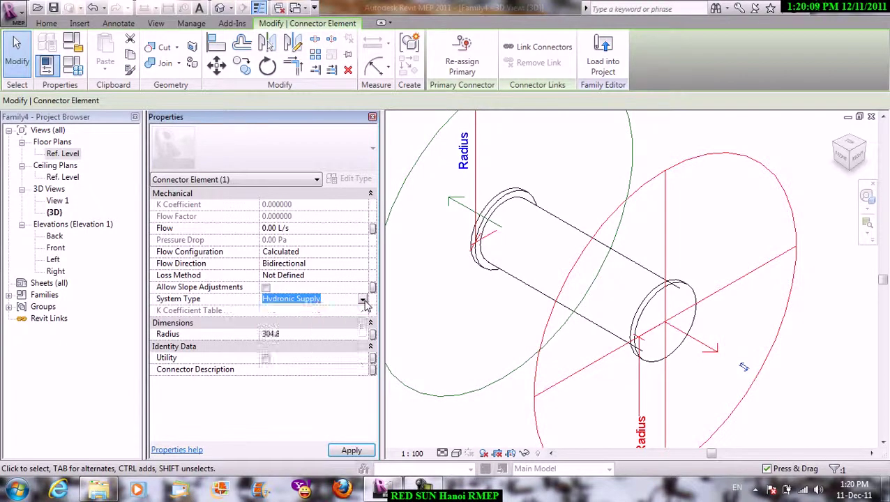
{"action": "left_click", "coordinate": [372, 335]}
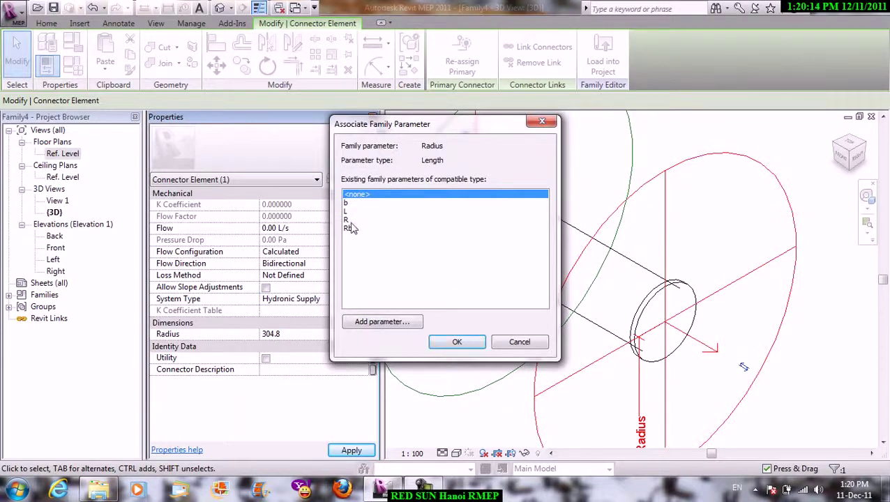
{"action": "left_click", "coordinate": [348, 221]}
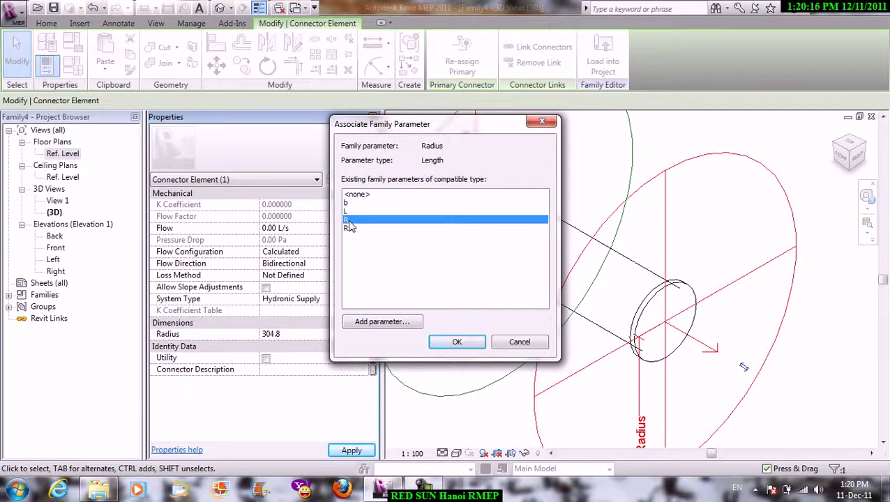
{"action": "left_click", "coordinate": [457, 342]}
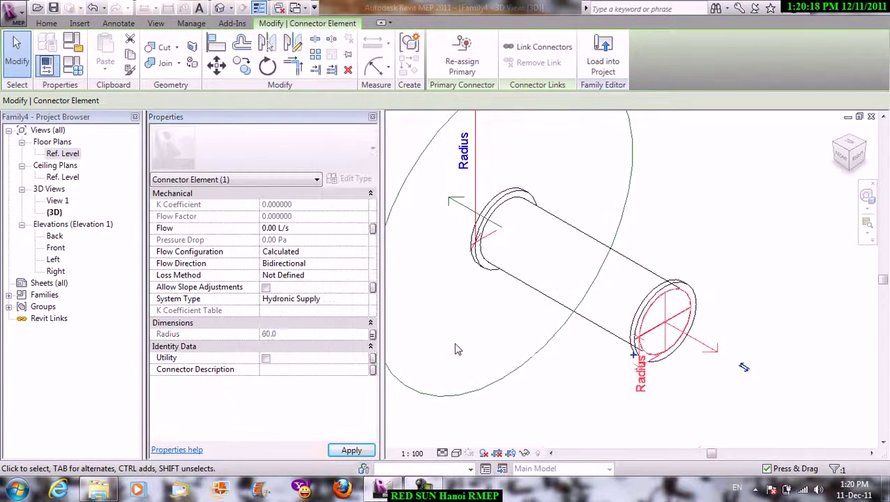
Make the other connector Hydronic Supply with its radius also tied to R.
{"action": "left_click", "coordinate": [464, 210]}
{"action": "left_click", "coordinate": [362, 300]}
{"action": "left_click", "coordinate": [363, 302]}
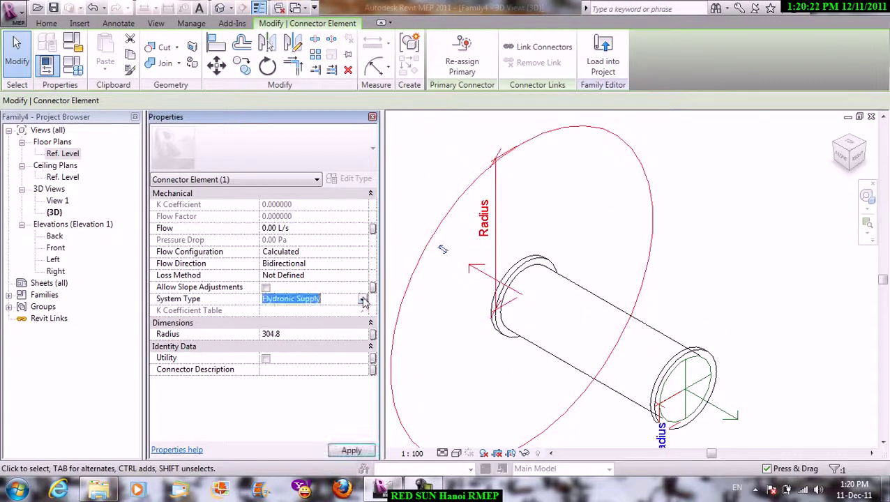
{"action": "left_click", "coordinate": [374, 335]}
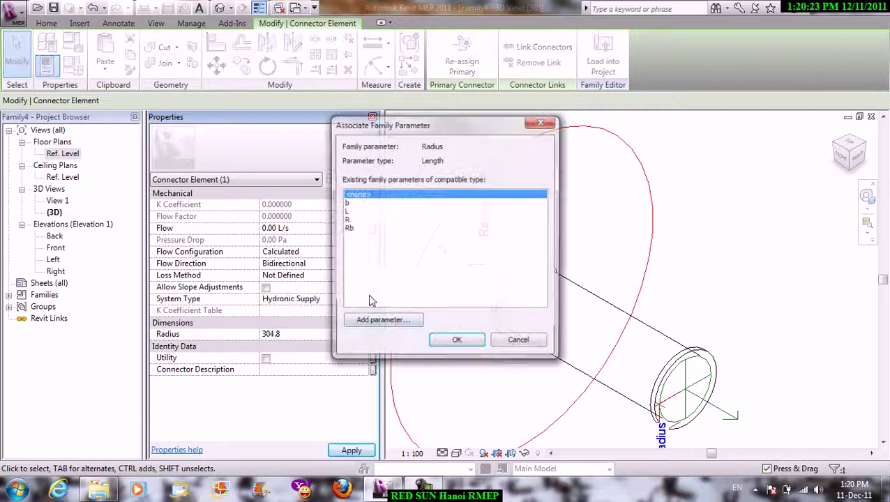
{"action": "left_click", "coordinate": [350, 221]}
{"action": "left_click", "coordinate": [457, 342]}
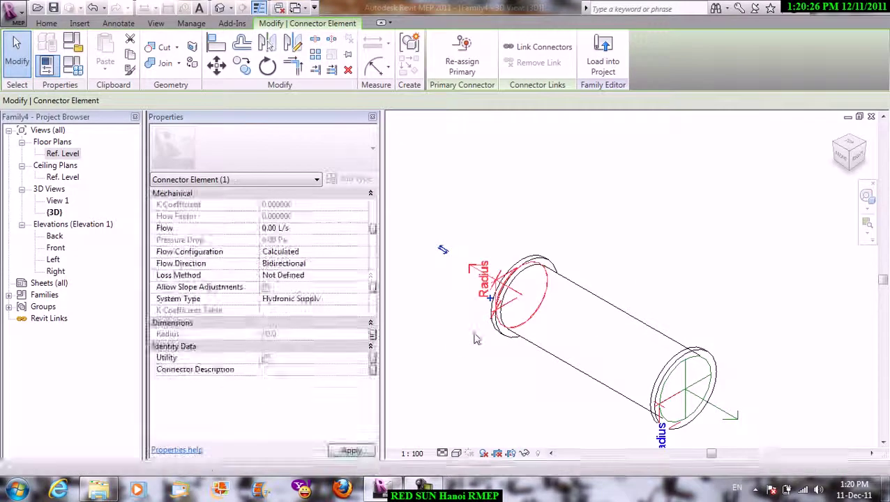
Start linking the two valve connectors, cancel that mode, and select the right connector.
{"action": "left_click", "coordinate": [473, 336]}
{"action": "left_click", "coordinate": [479, 271]}
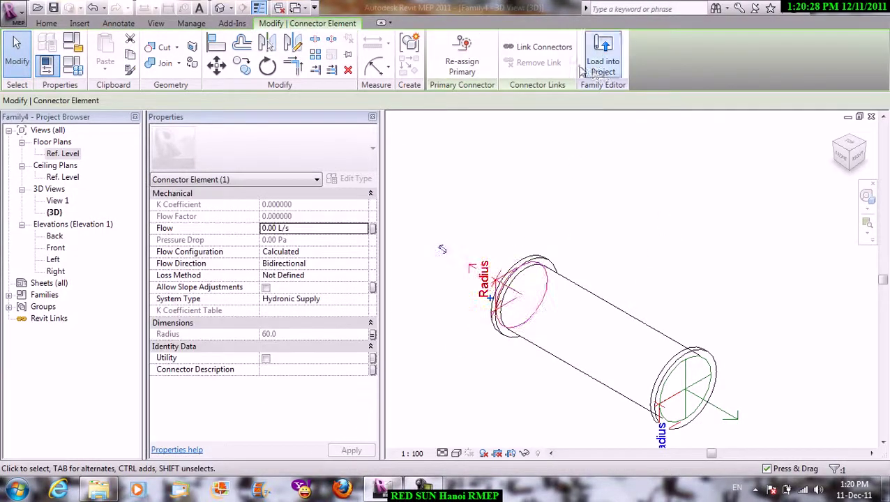
{"action": "left_click", "coordinate": [537, 44]}
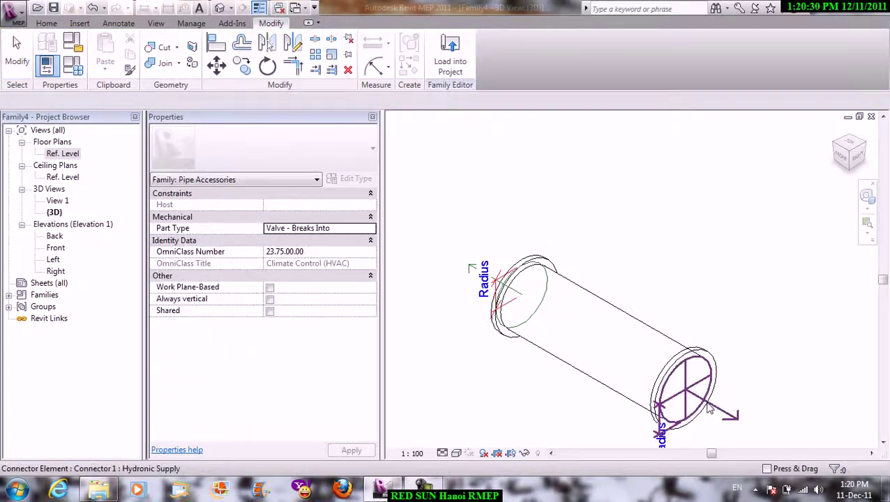
{"action": "right_click", "coordinate": [699, 401]}
{"action": "left_click", "coordinate": [735, 271]}
{"action": "left_click", "coordinate": [657, 417]}
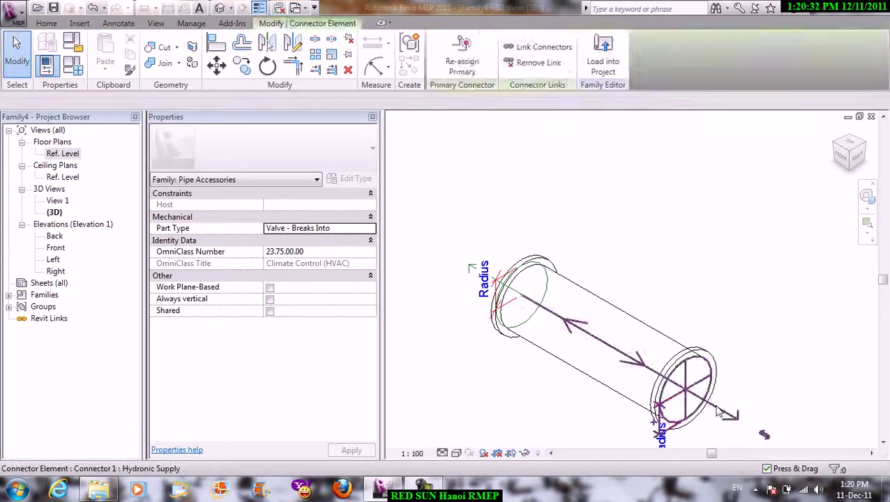
{"action": "middle_click_drag", "start_coordinate": [764, 433], "coordinate": [743, 357]}
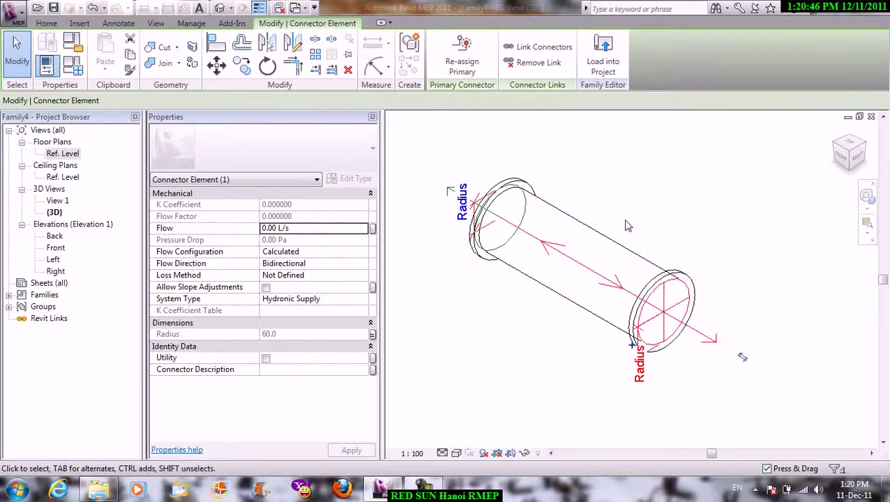
Cancel the first load attempt and create a new project instead.
{"action": "left_click", "coordinate": [603, 61]}
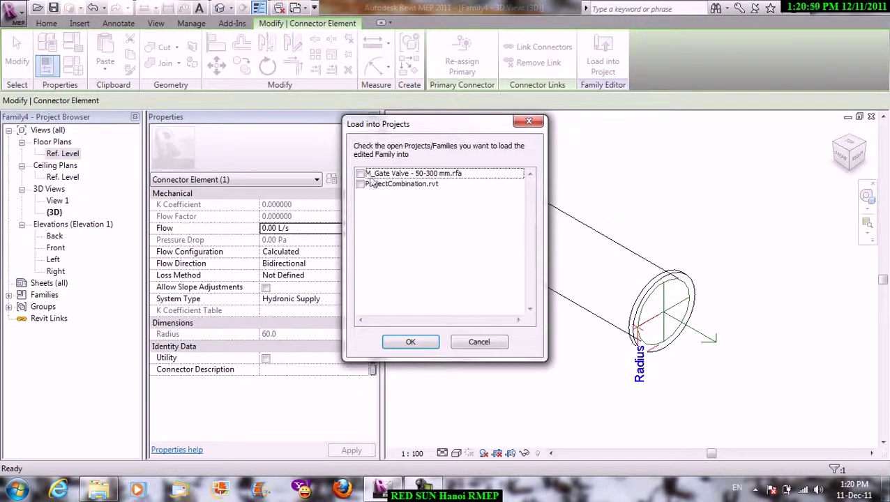
{"action": "left_click", "coordinate": [480, 341]}
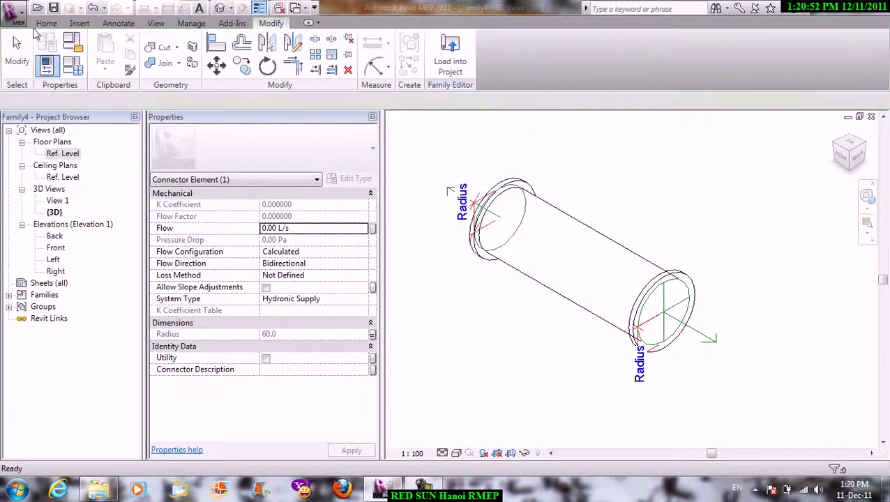
{"action": "left_click", "coordinate": [13, 10]}
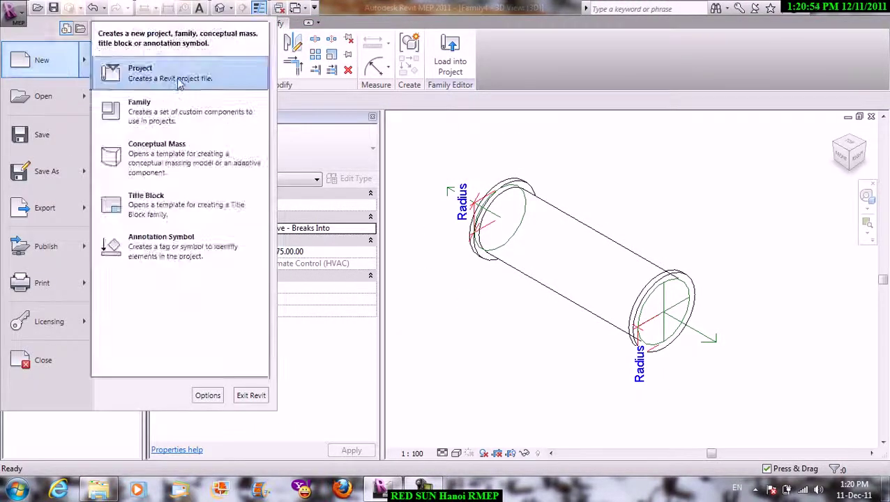
{"action": "mouse_move", "coordinate": [43, 60]}
{"action": "left_click", "coordinate": [179, 83]}
{"action": "left_click", "coordinate": [410, 295]}
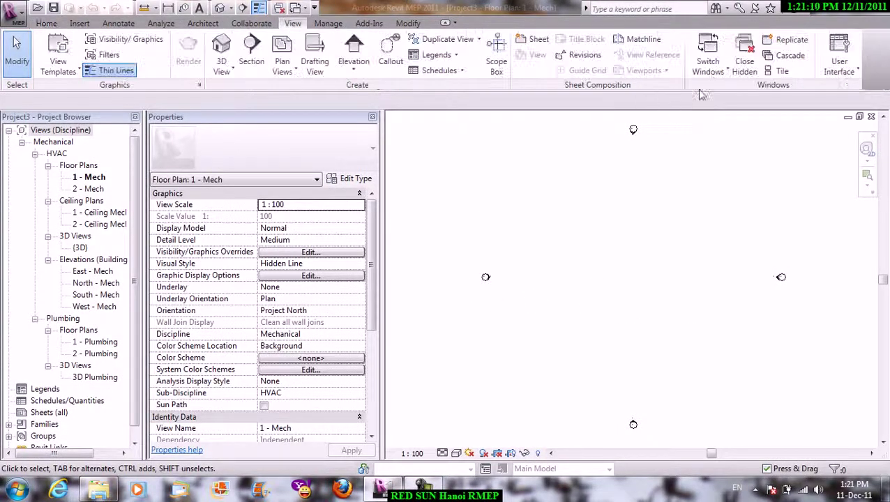
Return to the Family4 3D view and load the valve family into Project3.
{"action": "left_click", "coordinate": [708, 60]}
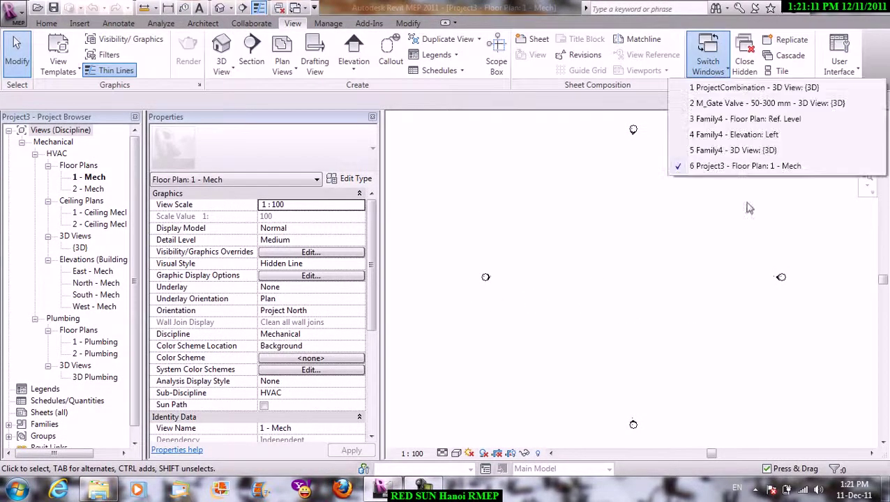
{"action": "left_click", "coordinate": [743, 150]}
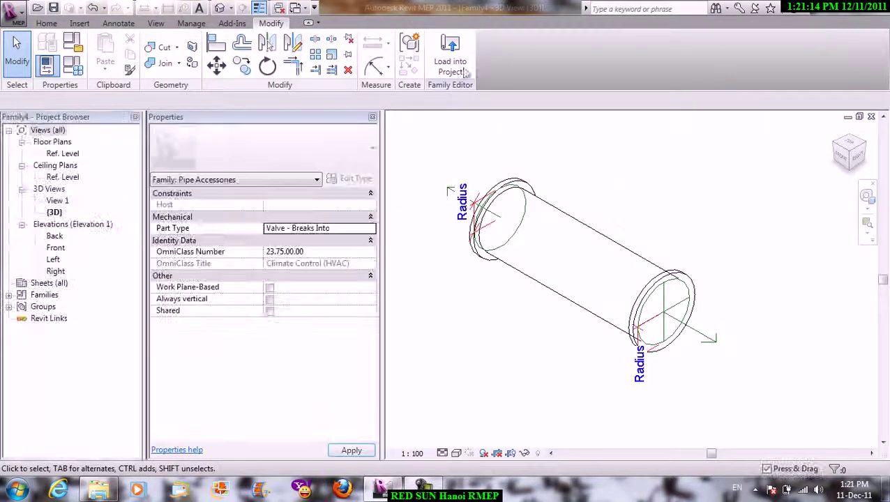
{"action": "left_click", "coordinate": [450, 56]}
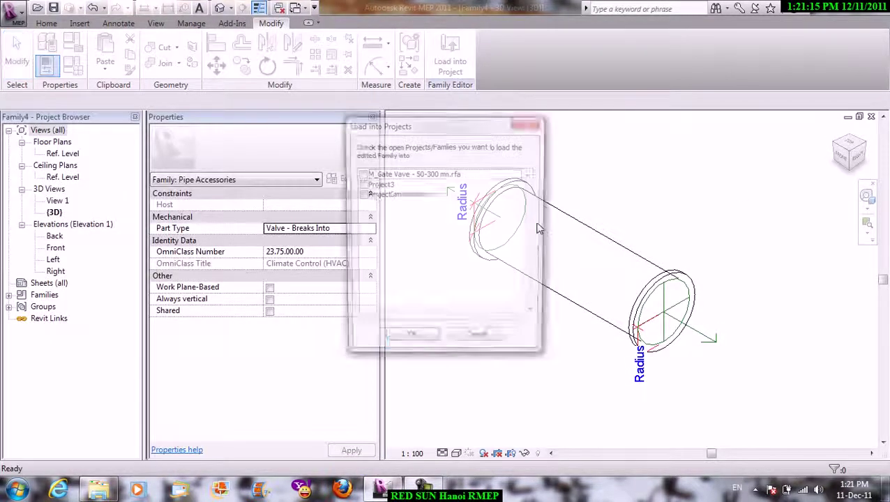
{"action": "left_click", "coordinate": [360, 184]}
{"action": "left_click", "coordinate": [409, 343]}
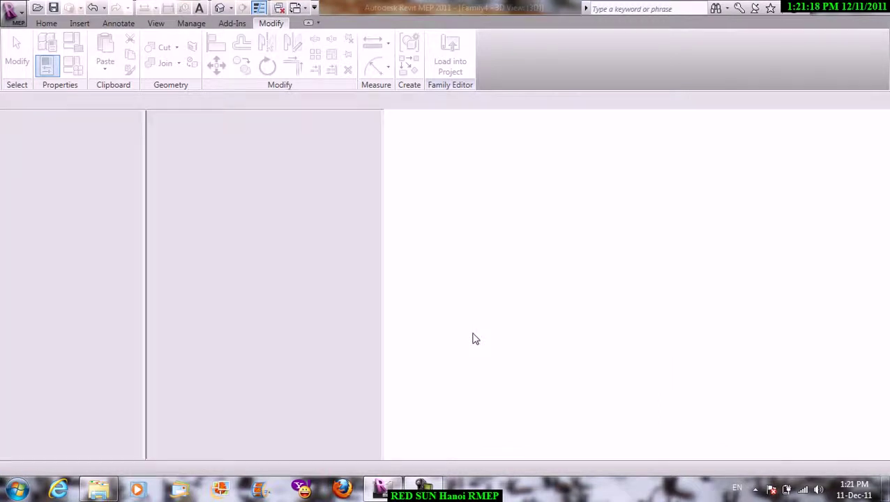
{"action": "left_click", "coordinate": [60, 30]}
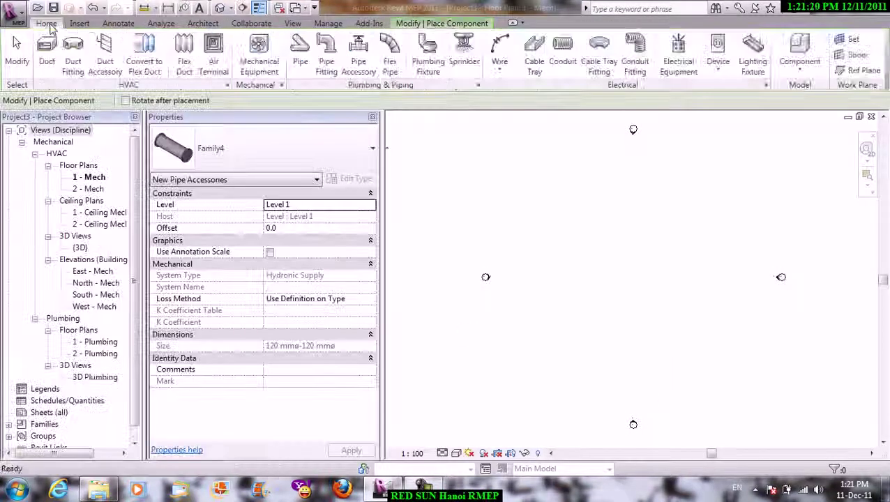
Draw a horizontal 100 mm pipe in the 1 - Mech plan.
{"action": "left_click", "coordinate": [300, 62]}
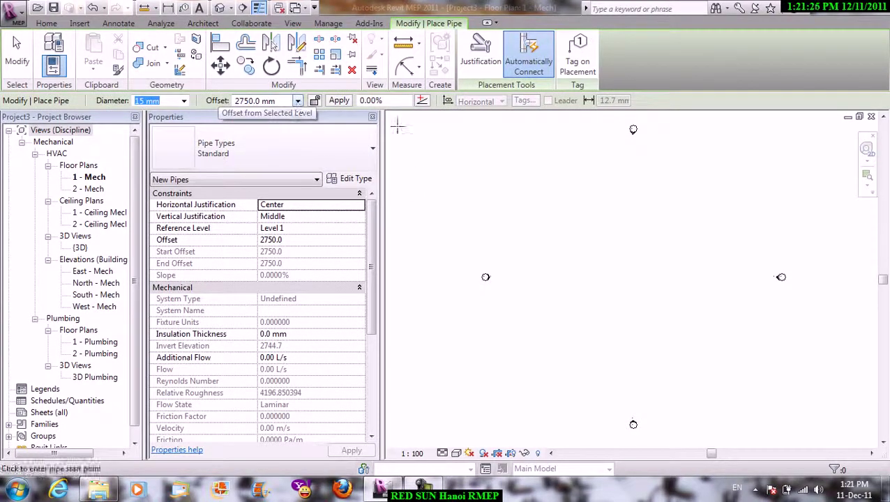
{"action": "left_click", "coordinate": [185, 101]}
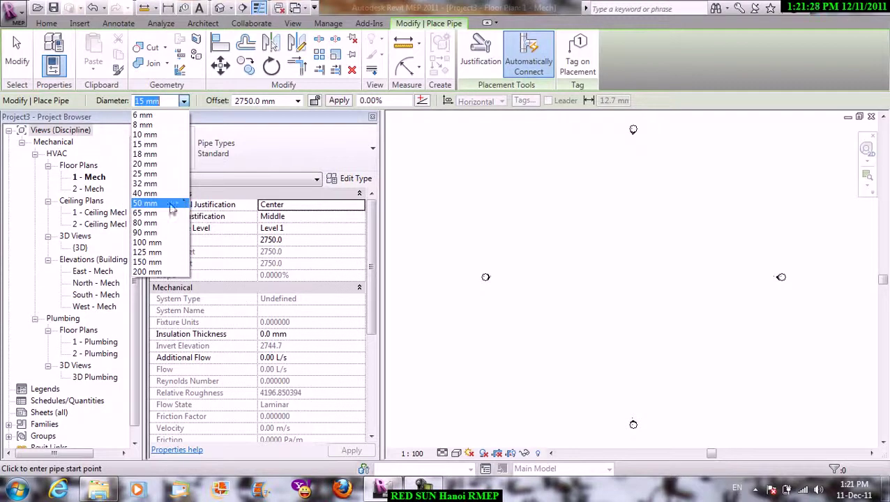
{"action": "left_click", "coordinate": [148, 242]}
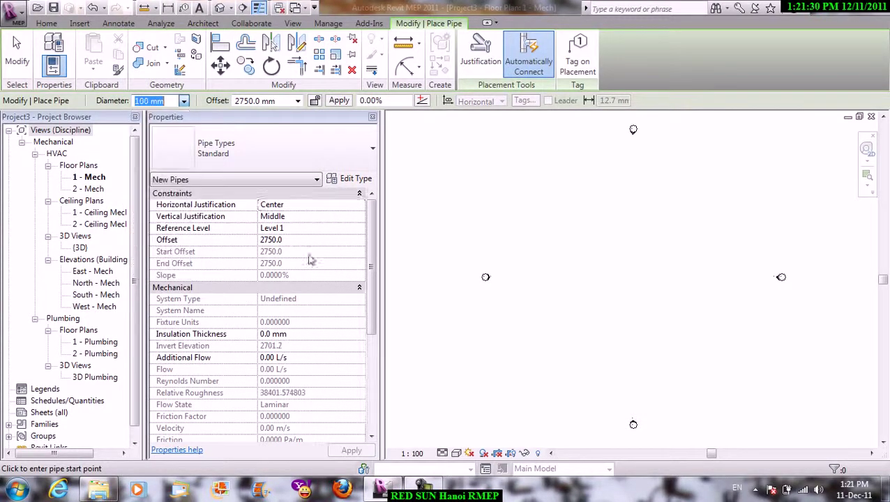
{"action": "left_click", "coordinate": [543, 275]}
{"action": "left_click", "coordinate": [653, 274]}
{"action": "right_click", "coordinate": [657, 197]}
{"action": "left_click", "coordinate": [704, 207]}
{"action": "right_click", "coordinate": [703, 207]}
{"action": "left_click", "coordinate": [709, 207]}
{"action": "scroll", "coordinate": [582, 274], "scroll_direction": "up", "scroll_amount": 1}
{"action": "scroll", "coordinate": [582, 274], "scroll_direction": "up", "scroll_amount": 2}
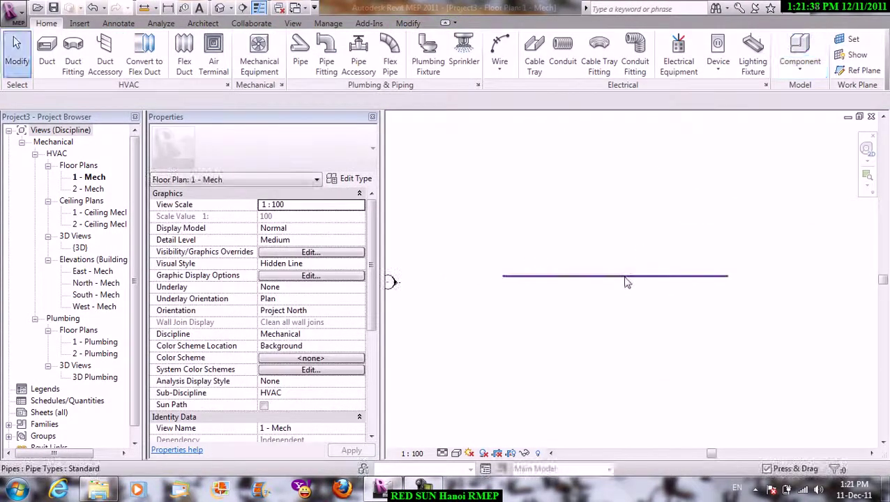
{"action": "left_click", "coordinate": [626, 277]}
{"action": "left_click", "coordinate": [602, 205]}
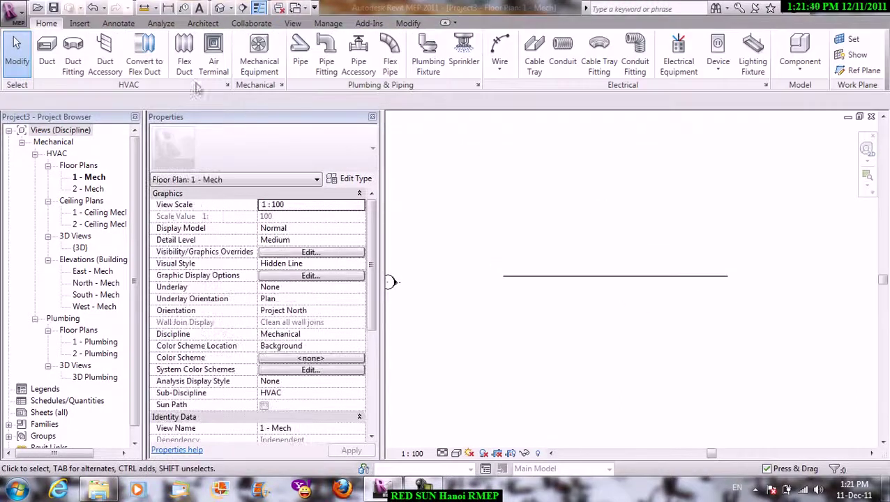
Place the Family4 pipe accessory inline on the pipe and end placement.
{"action": "left_click", "coordinate": [358, 66]}
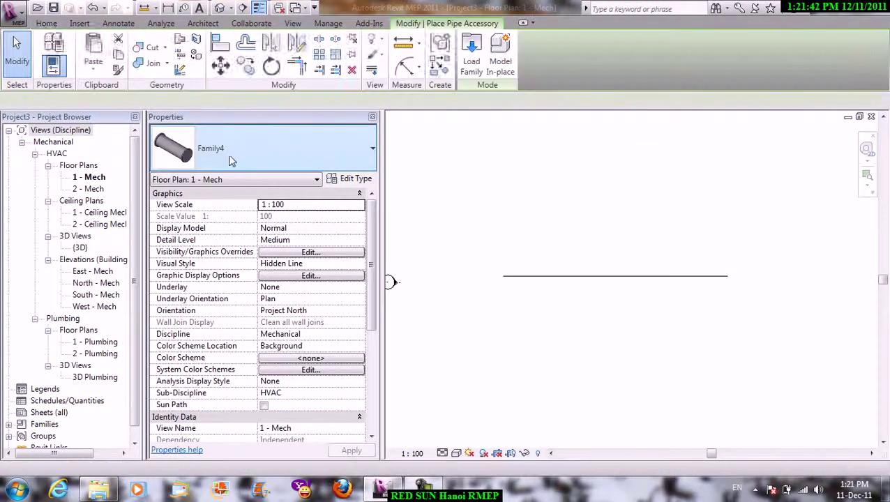
{"action": "scroll", "coordinate": [558, 250], "scroll_direction": "up", "scroll_amount": 2}
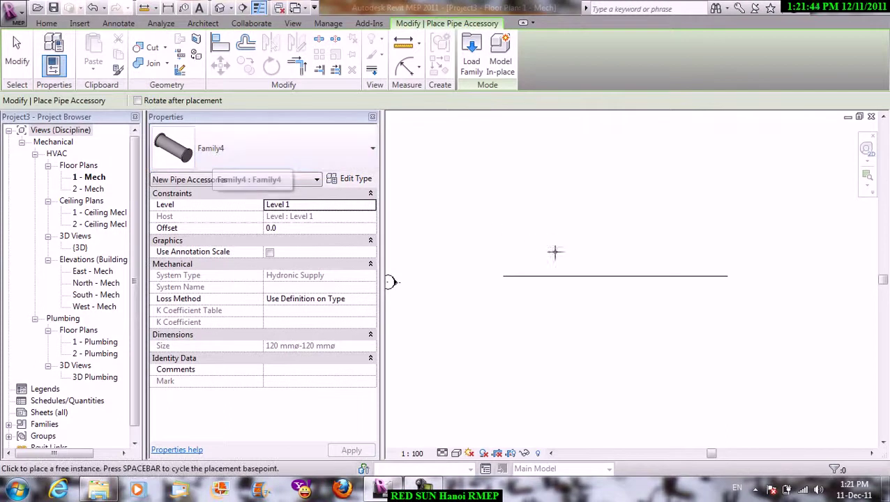
{"action": "scroll", "coordinate": [617, 296], "scroll_direction": "up", "scroll_amount": 1}
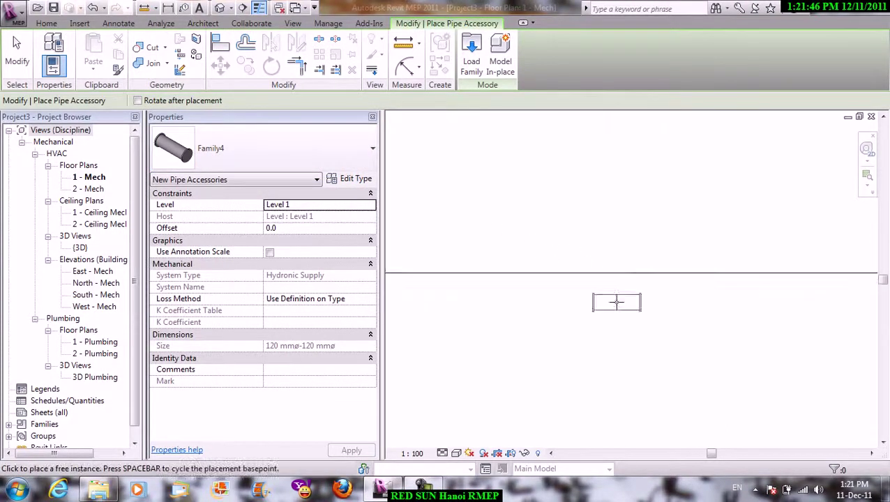
{"action": "left_click", "coordinate": [612, 273]}
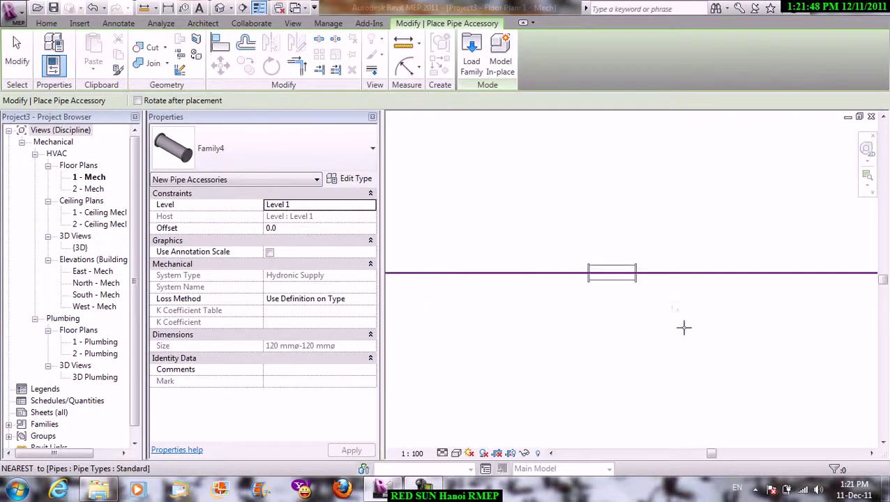
{"action": "right_click", "coordinate": [614, 222]}
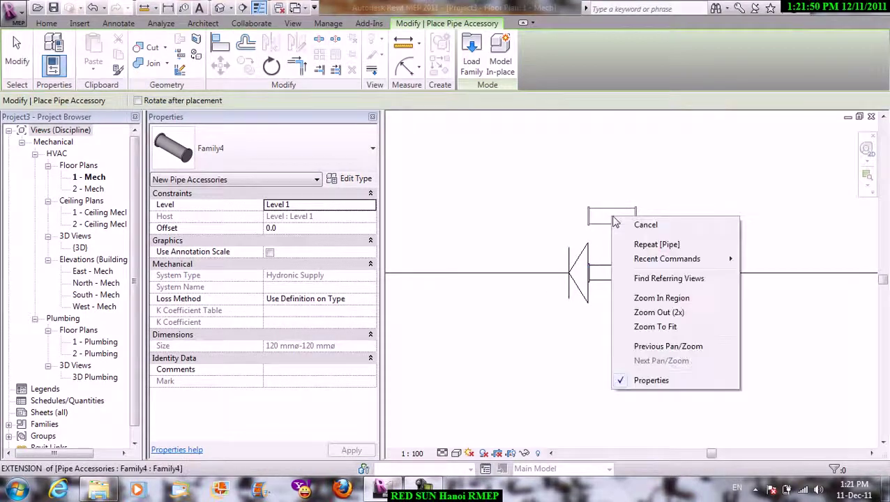
{"action": "left_click", "coordinate": [618, 223]}
Open the Default 3D View at Fine detail, zoom in and select the Family4 valve.
{"action": "left_click", "coordinate": [305, 27]}
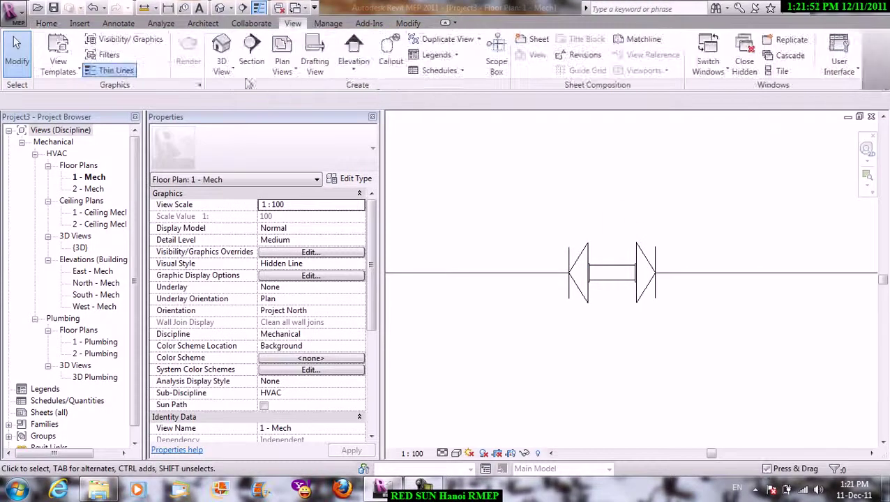
{"action": "left_click", "coordinate": [220, 52]}
{"action": "left_click", "coordinate": [241, 117]}
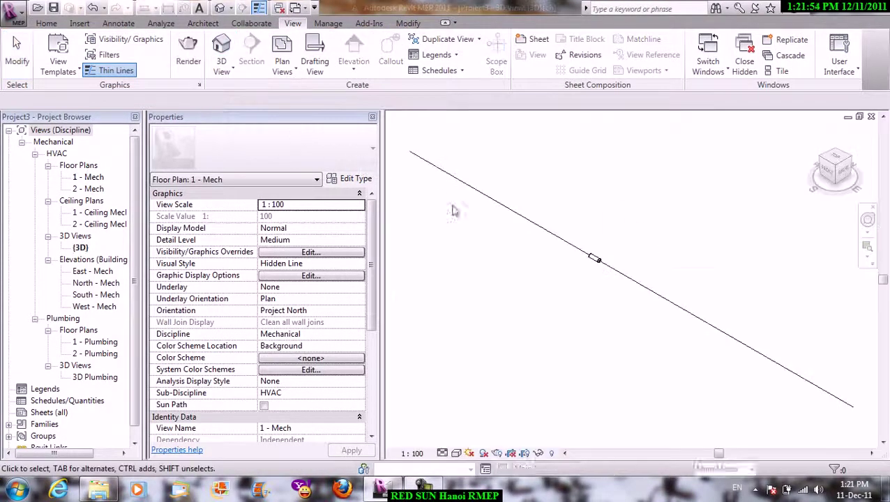
{"action": "left_click", "coordinate": [442, 453]}
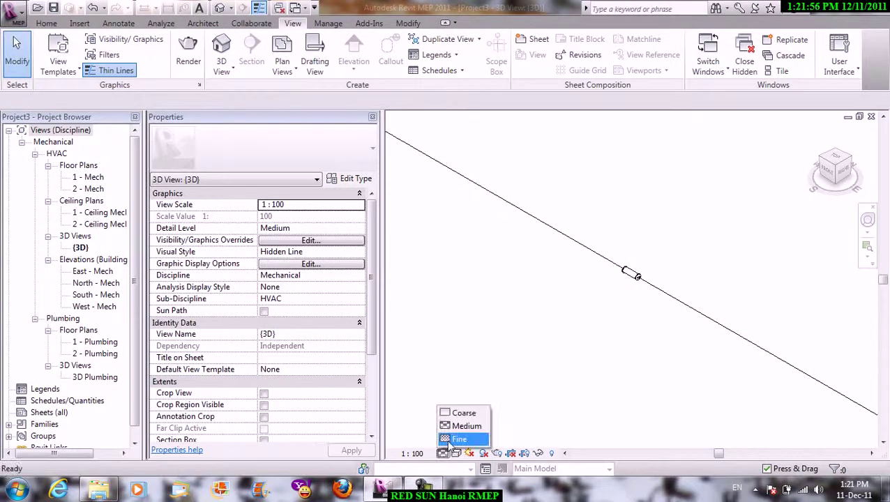
{"action": "left_click", "coordinate": [452, 441]}
{"action": "scroll", "coordinate": [643, 253], "scroll_direction": "up", "scroll_amount": 2}
{"action": "scroll", "coordinate": [628, 253], "scroll_direction": "up", "scroll_amount": 2}
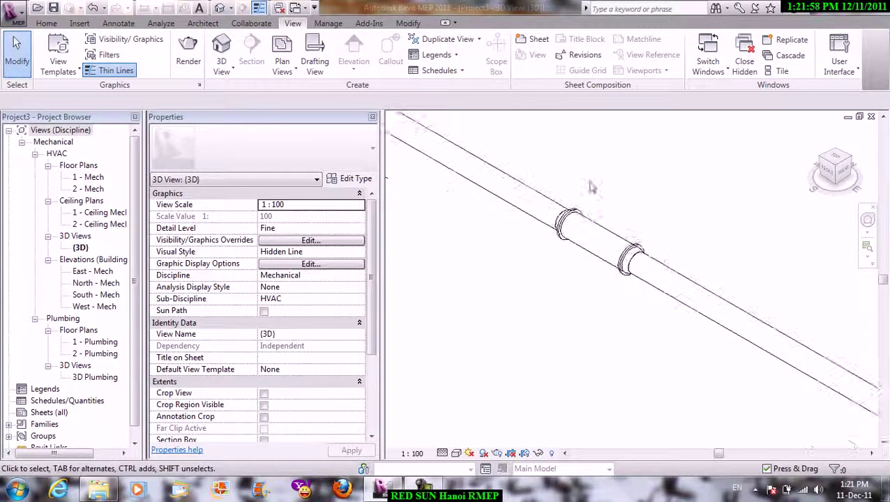
{"action": "scroll", "coordinate": [614, 251], "scroll_direction": "up", "scroll_amount": 2}
{"action": "left_click", "coordinate": [607, 251]}
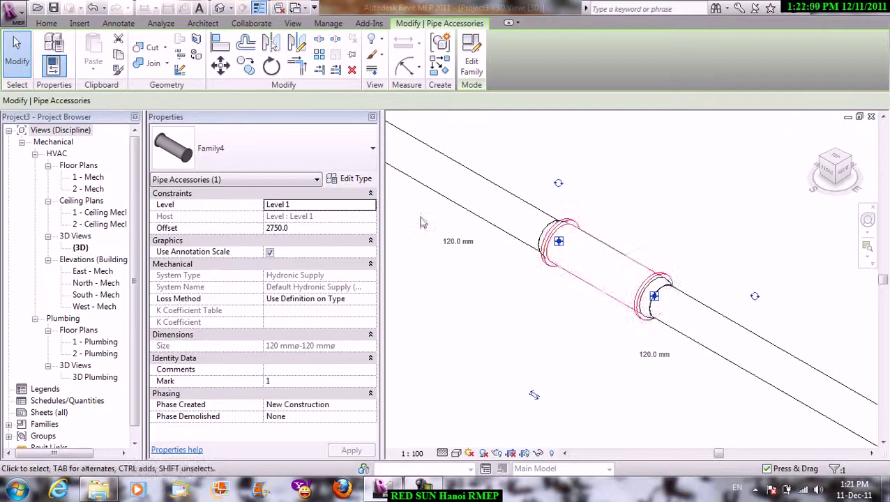
Change the valve type's R from 60 to 50 and apply it.
{"action": "left_click", "coordinate": [349, 180]}
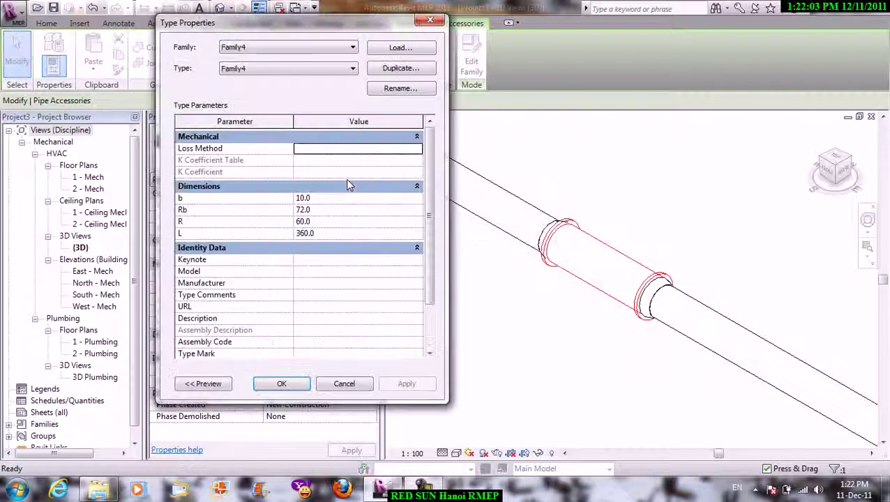
{"action": "left_click", "coordinate": [330, 223]}
{"action": "type", "text": "50"}
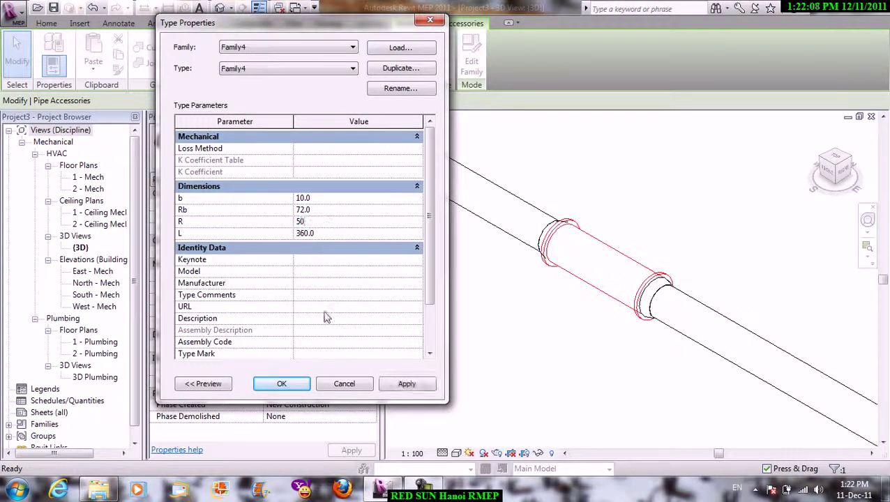
{"action": "left_click", "coordinate": [397, 383]}
{"action": "left_click", "coordinate": [282, 383]}
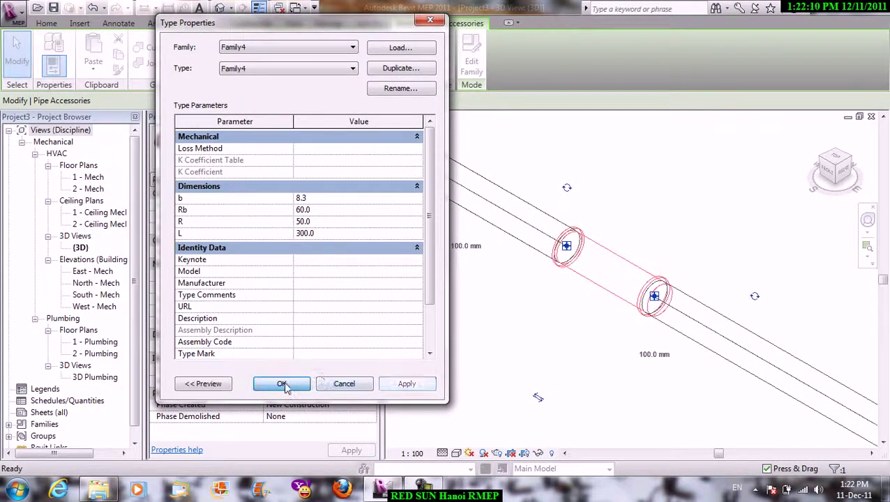
{"action": "key", "text": "Escape"}
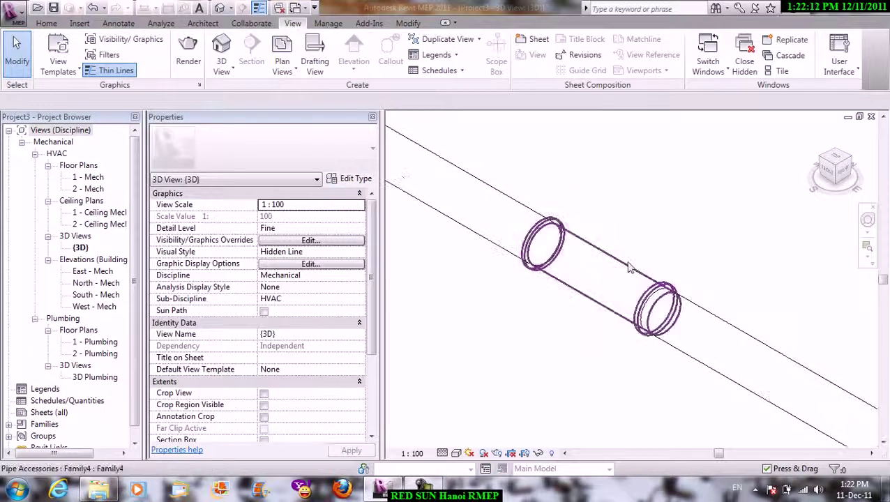
Check the resized valve and its 100 mm pipe by selecting and panning along it.
{"action": "left_click", "coordinate": [631, 267]}
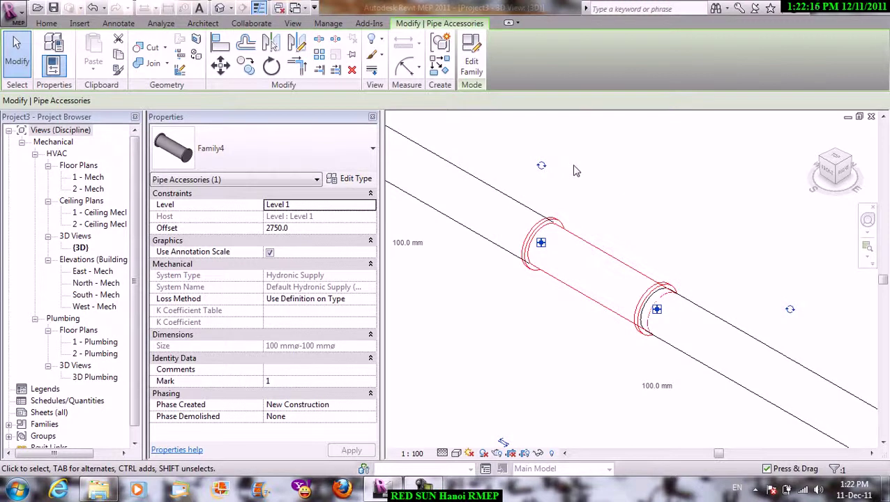
{"action": "scroll", "coordinate": [575, 171], "scroll_direction": "down", "scroll_amount": 2}
{"action": "scroll", "coordinate": [600, 209], "scroll_direction": "down", "scroll_amount": 2}
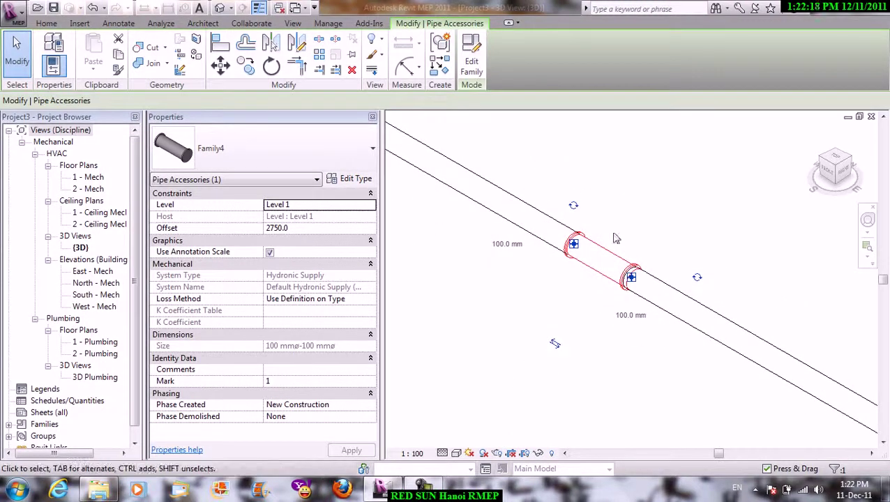
{"action": "key", "text": "Escape"}
{"action": "mouse_move", "coordinate": [616, 239]}
{"action": "middle_mouse_down"}
{"action": "mouse_move", "coordinate": [616, 264]}
{"action": "mouse_move", "coordinate": [594, 230]}
{"action": "middle_mouse_up"}
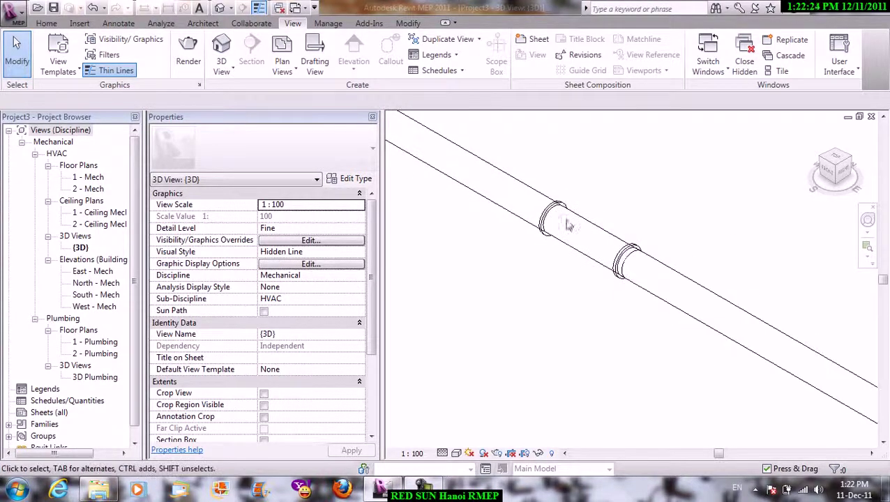
{"action": "scroll", "coordinate": [563, 192], "scroll_direction": "down", "scroll_amount": 1}
{"action": "scroll", "coordinate": [607, 237], "scroll_direction": "down", "scroll_amount": 1}
Open M_Centrifugal Pump - Horizontal from Metric Library > Mechanical Components > Water-Side Components > Pumps.
{"action": "left_click", "coordinate": [39, 7]}
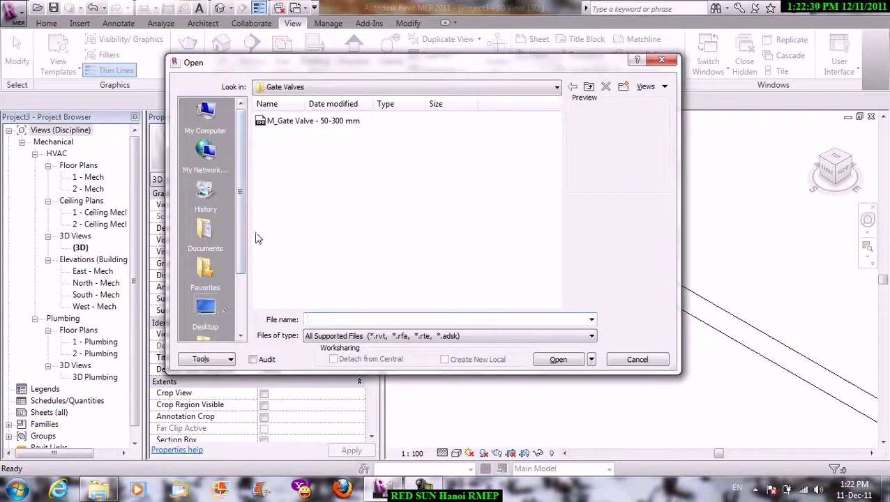
{"action": "scroll", "coordinate": [243, 279], "scroll_direction": "down", "scroll_amount": 1}
{"action": "scroll", "coordinate": [233, 284], "scroll_direction": "down", "scroll_amount": 1}
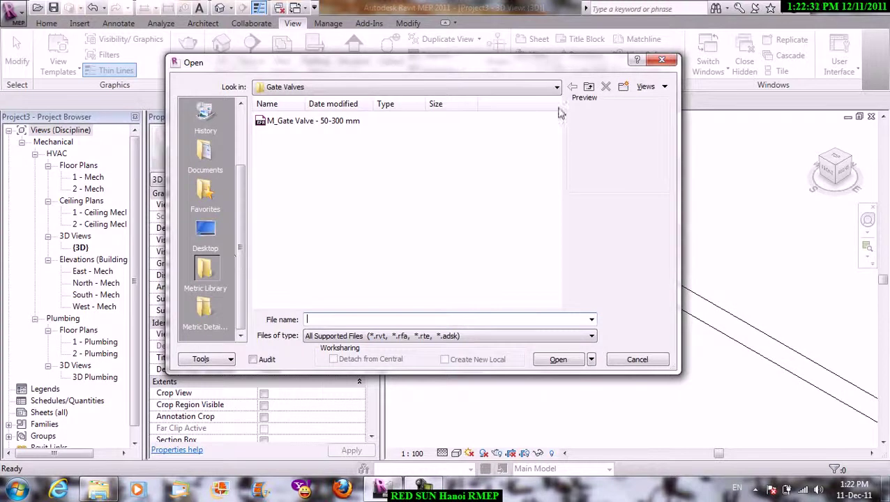
{"action": "left_click", "coordinate": [589, 90]}
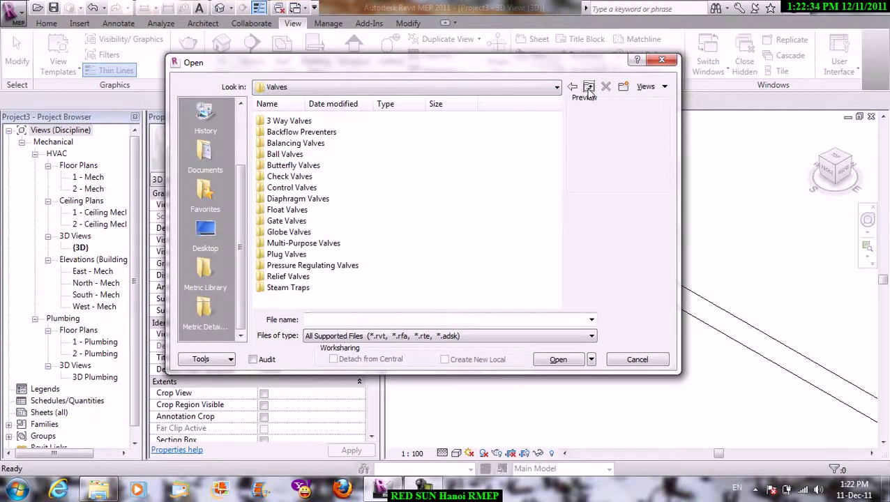
{"action": "left_click", "coordinate": [589, 90]}
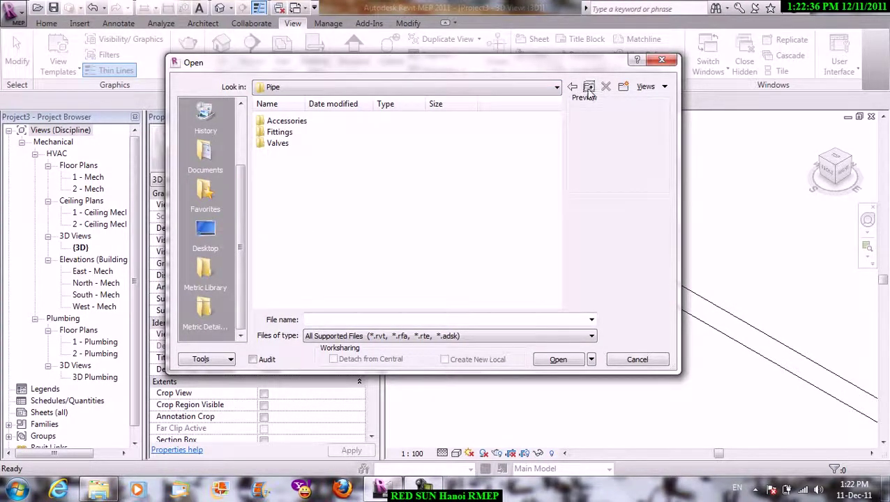
{"action": "left_click", "coordinate": [589, 89]}
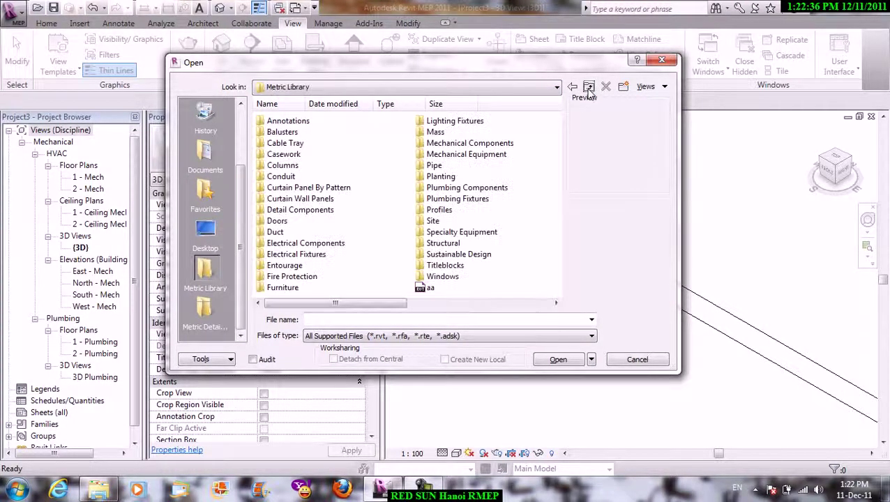
{"action": "double_click", "coordinate": [493, 145]}
{"action": "double_click", "coordinate": [308, 155]}
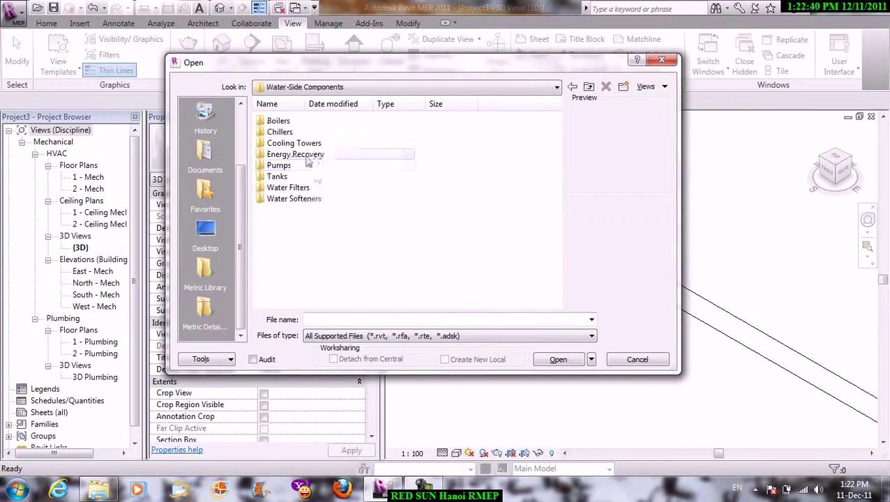
{"action": "double_click", "coordinate": [293, 165]}
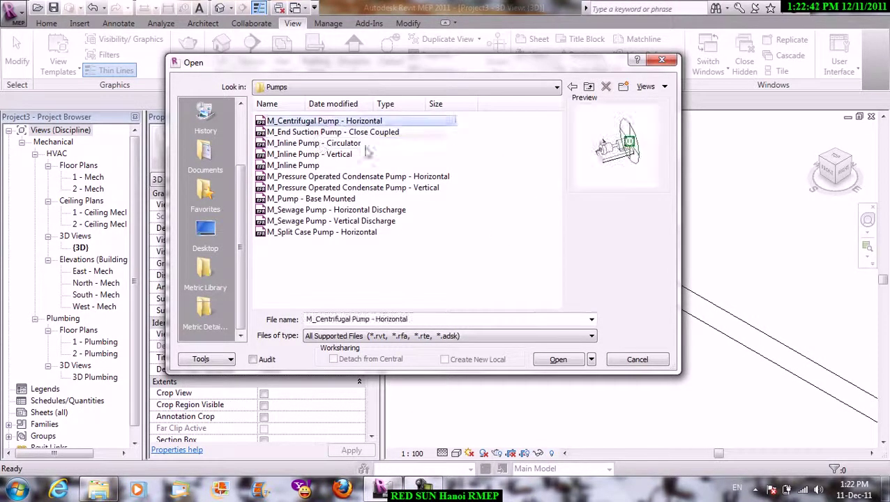
{"action": "left_click", "coordinate": [558, 360]}
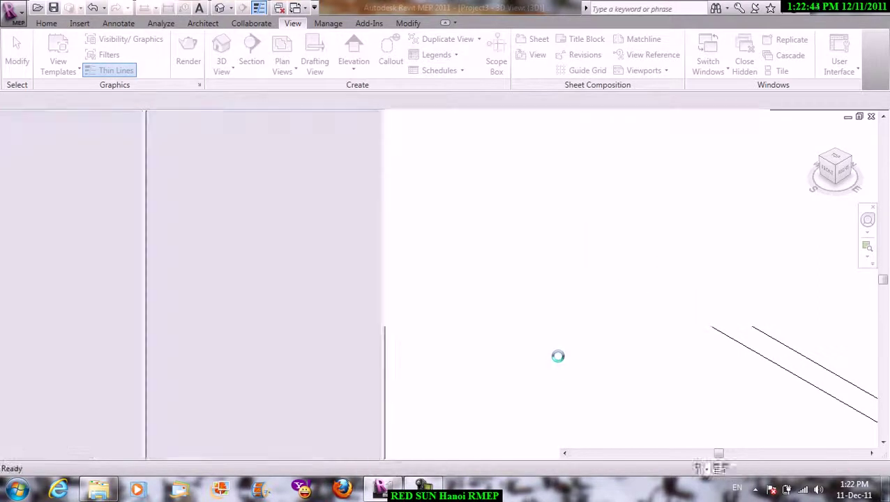
Select the pump's volute and motor solids, orbit, then inspect its power and top pipe connectors.
{"action": "scroll", "coordinate": [591, 247], "scroll_direction": "up", "scroll_amount": 3}
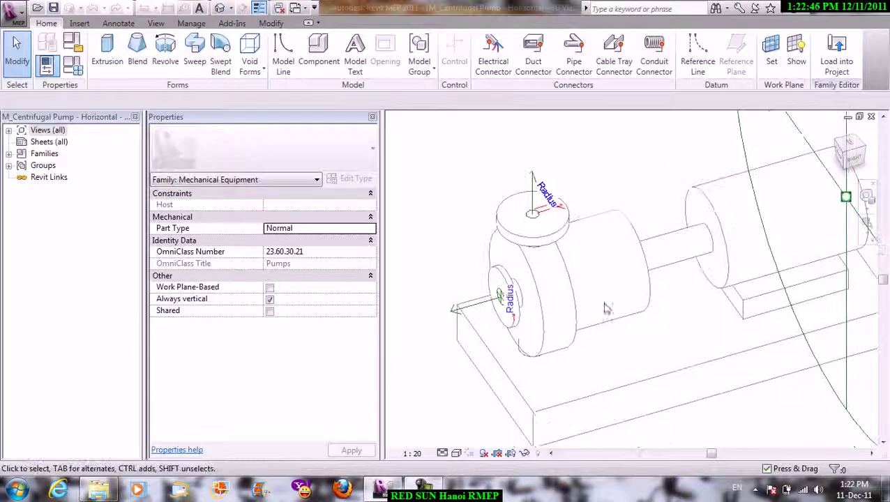
{"action": "left_click", "coordinate": [573, 291]}
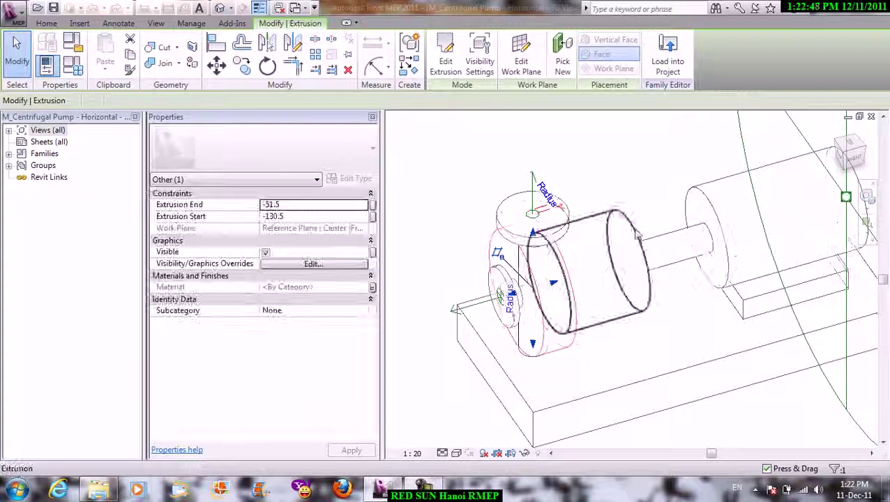
{"action": "left_click", "coordinate": [702, 201]}
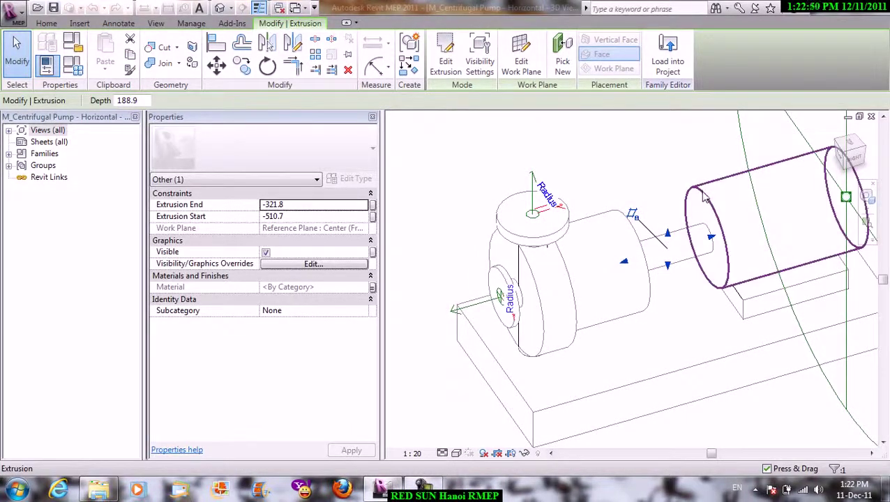
{"action": "middle_click_drag", "start_coordinate": [702, 201], "coordinate": [663, 174], "text": "shift"}
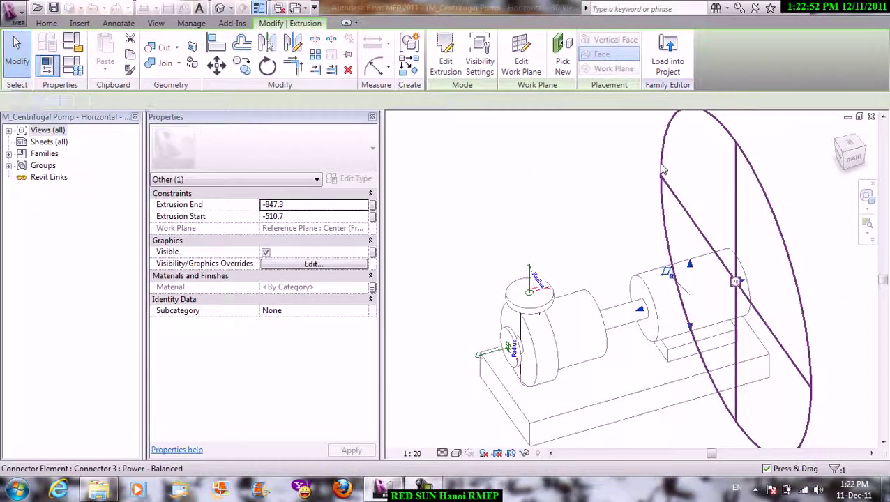
{"action": "left_click", "coordinate": [663, 171]}
{"action": "scroll", "coordinate": [545, 278], "scroll_direction": "up", "scroll_amount": 2}
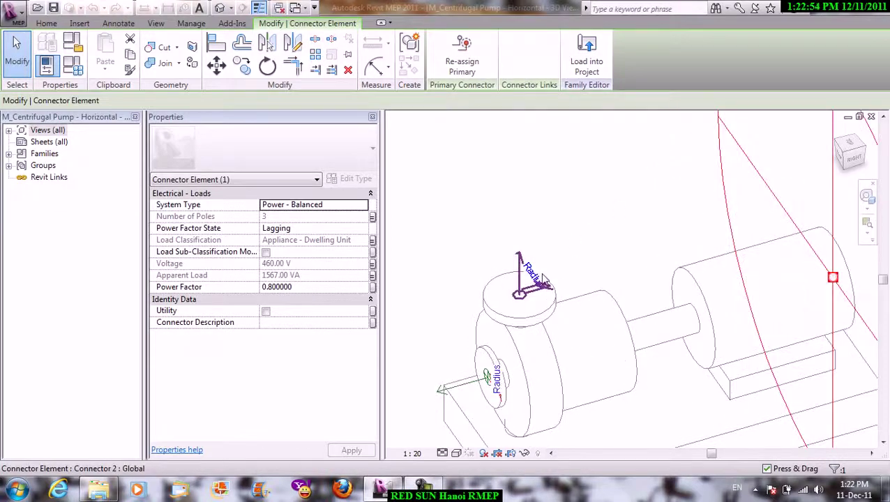
{"action": "left_click", "coordinate": [523, 270]}
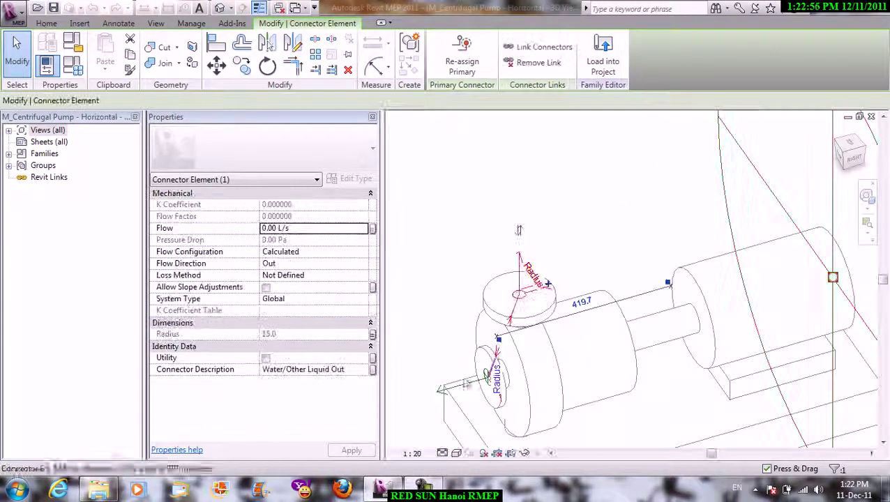
{"action": "left_click", "coordinate": [520, 307]}
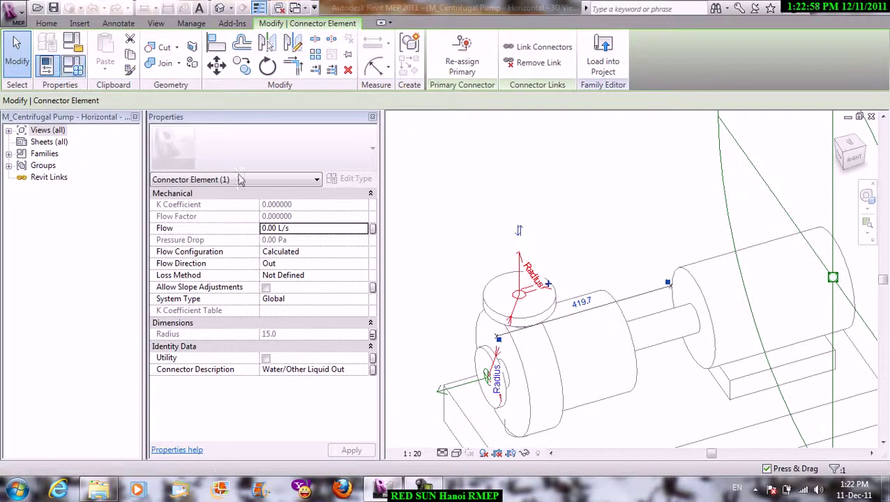
Open Family Types with FT and scroll through the 5.4 LPS - 7.3 Meter Head parameters.
{"action": "key", "text": "f"}
{"action": "key", "text": "t"}
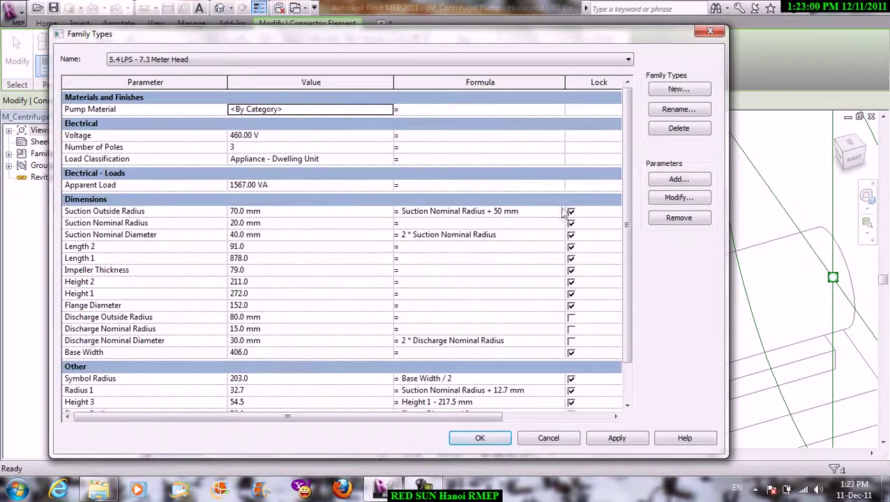
{"action": "left_click_drag", "start_coordinate": [626, 149], "coordinate": [633, 204]}
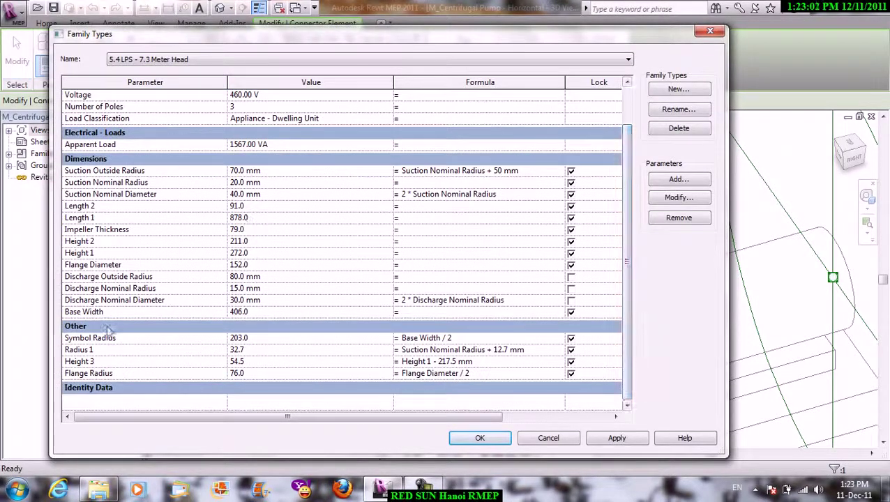